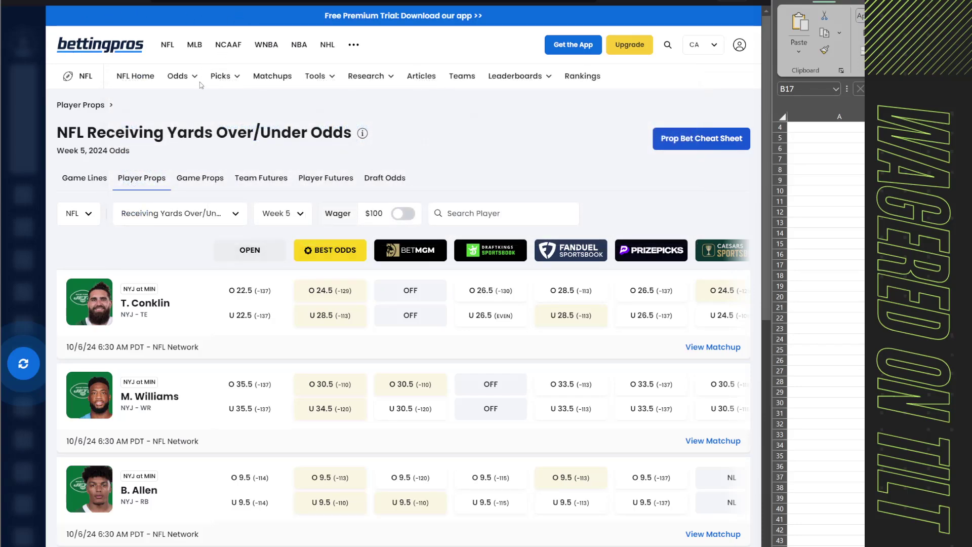
{"action": "mouse_move", "coordinate": [238, 80]}
{"action": "mouse_move", "coordinate": [178, 80]}
{"action": "left_click", "coordinate": [187, 219]}
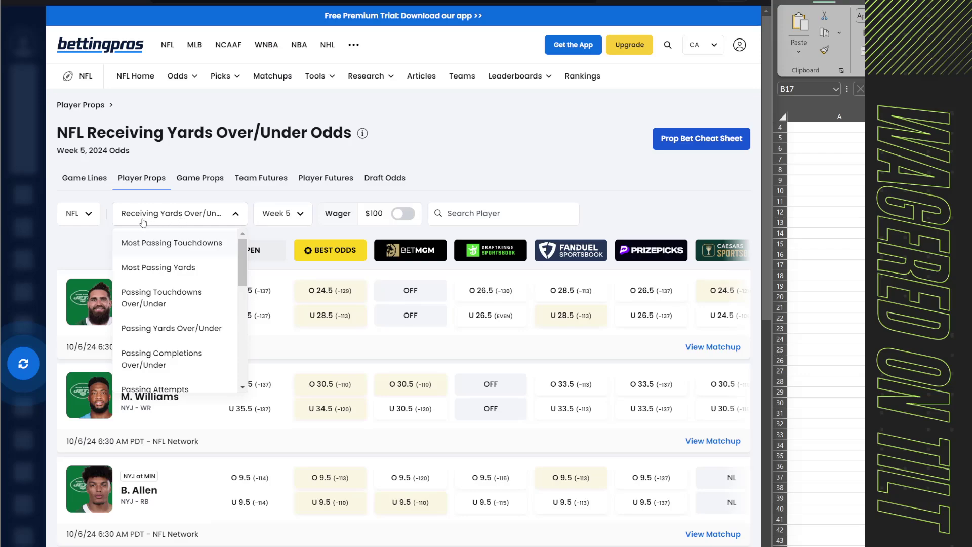
{"action": "left_click", "coordinate": [359, 170]}
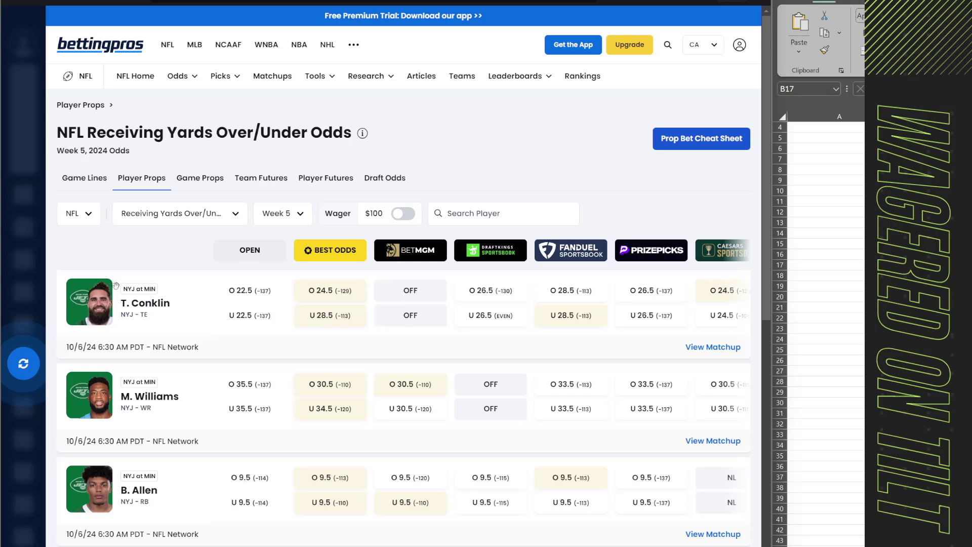
Start selecting the BettingPros odds text at T. Conklin's row and scroll down the list.
{"action": "left_click_drag", "start_coordinate": [116, 287], "coordinate": [405, 364]}
{"action": "scroll", "coordinate": [203, 329], "scroll_direction": "down", "scroll_amount": 8}
{"action": "scroll", "coordinate": [213, 335], "scroll_direction": "down", "scroll_amount": 12}
{"action": "scroll", "coordinate": [255, 308], "scroll_direction": "down", "scroll_amount": 6}
{"action": "scroll", "coordinate": [400, 344], "scroll_direction": "down", "scroll_amount": 2}
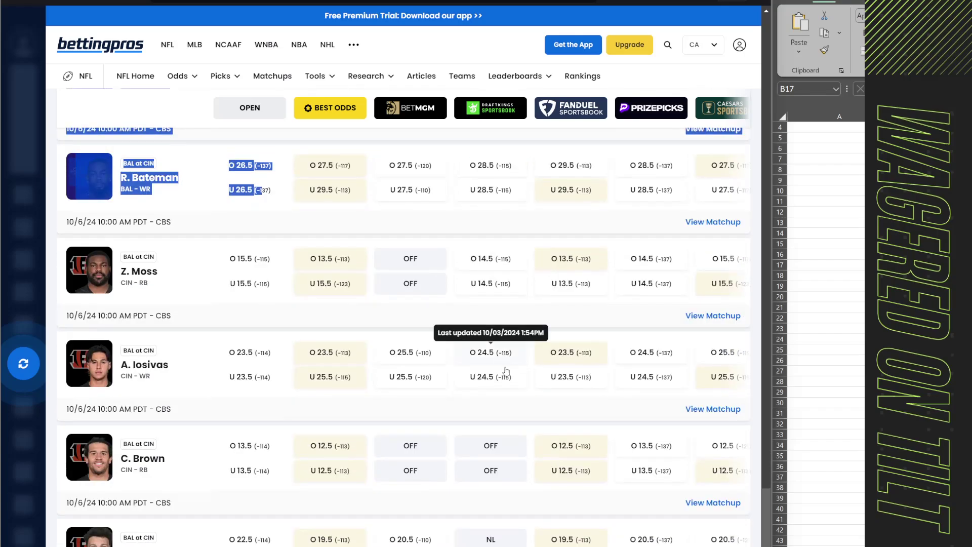
{"action": "scroll", "coordinate": [556, 491], "scroll_direction": "up", "scroll_amount": 6}
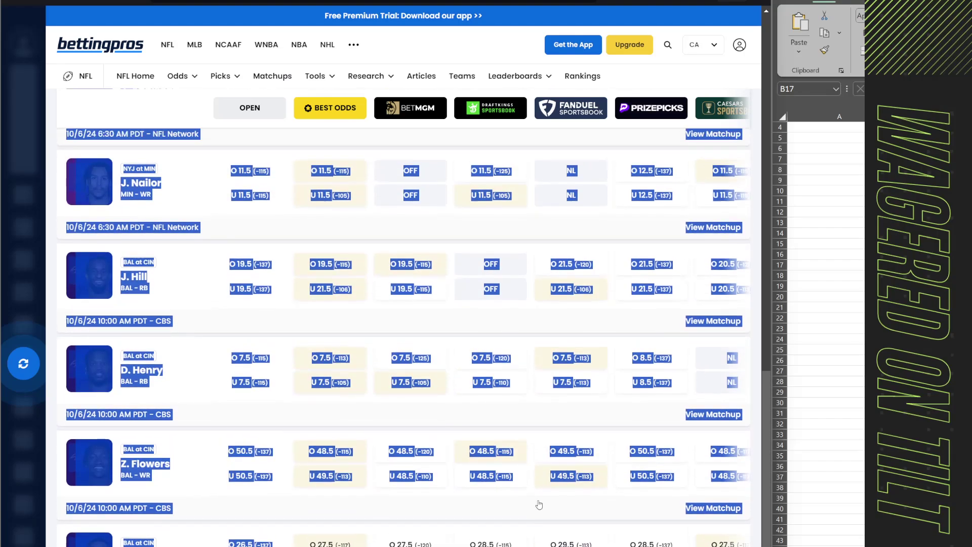
{"action": "scroll", "coordinate": [538, 503], "scroll_direction": "down", "scroll_amount": 12}
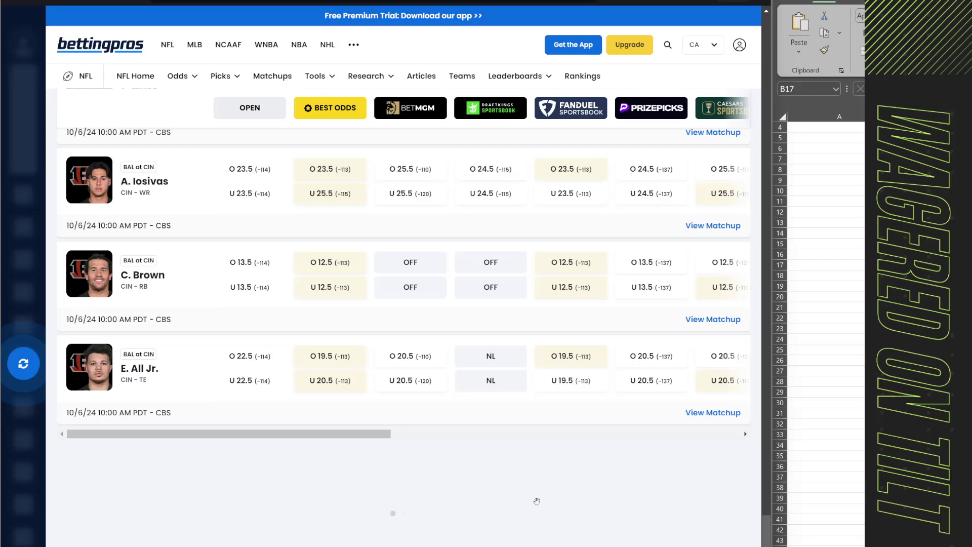
{"action": "scroll", "coordinate": [524, 458], "scroll_direction": "down", "scroll_amount": 6}
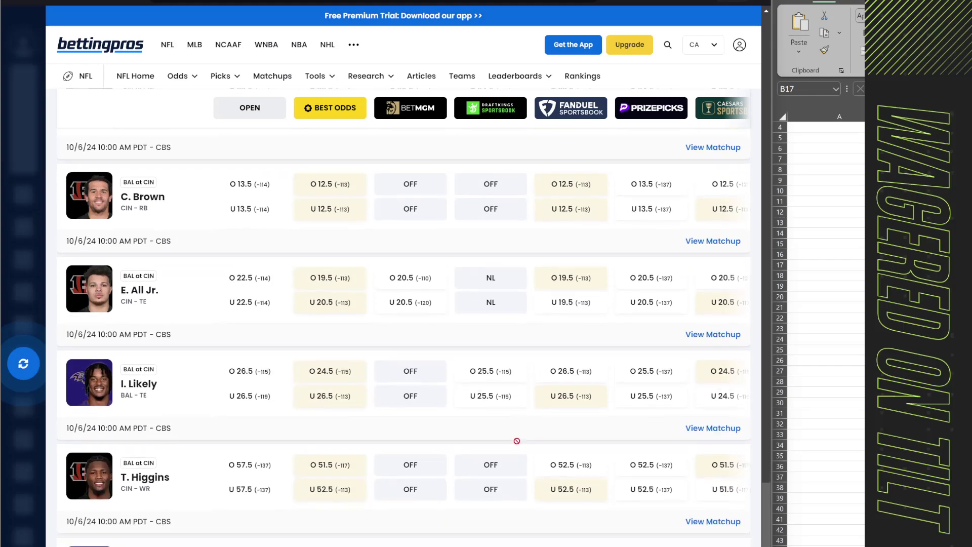
{"action": "scroll", "coordinate": [518, 444], "scroll_direction": "down", "scroll_amount": 1}
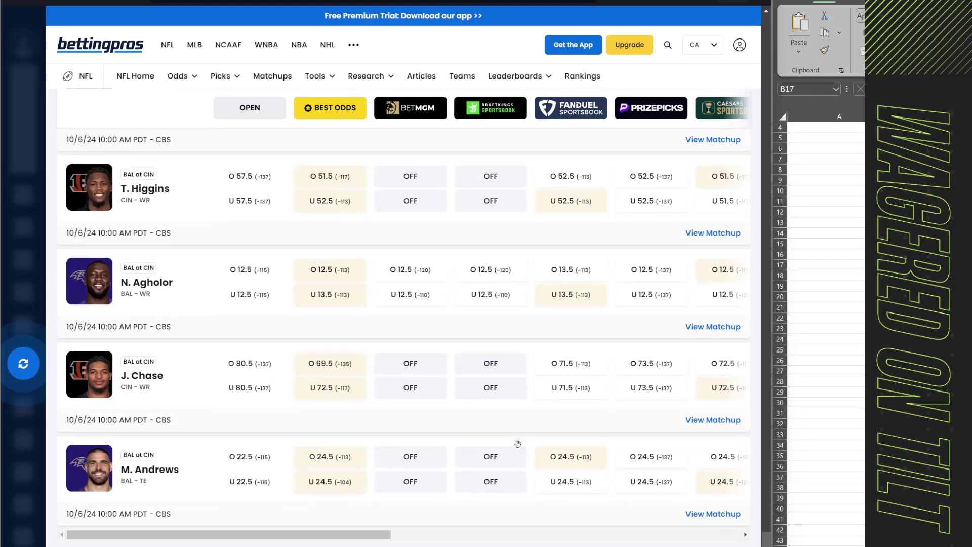
{"action": "scroll", "coordinate": [518, 443], "scroll_direction": "down", "scroll_amount": 1}
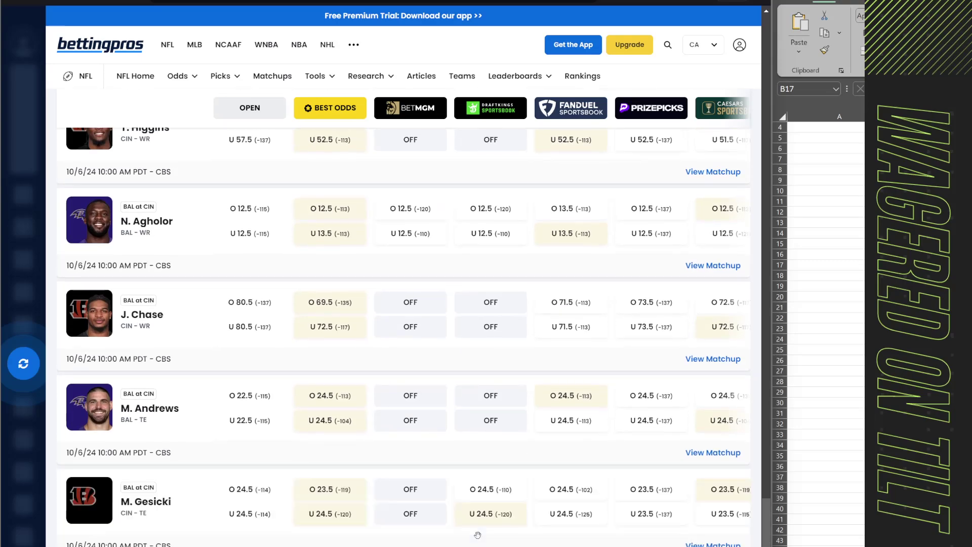
{"action": "scroll", "coordinate": [472, 528], "scroll_direction": "down", "scroll_amount": 6}
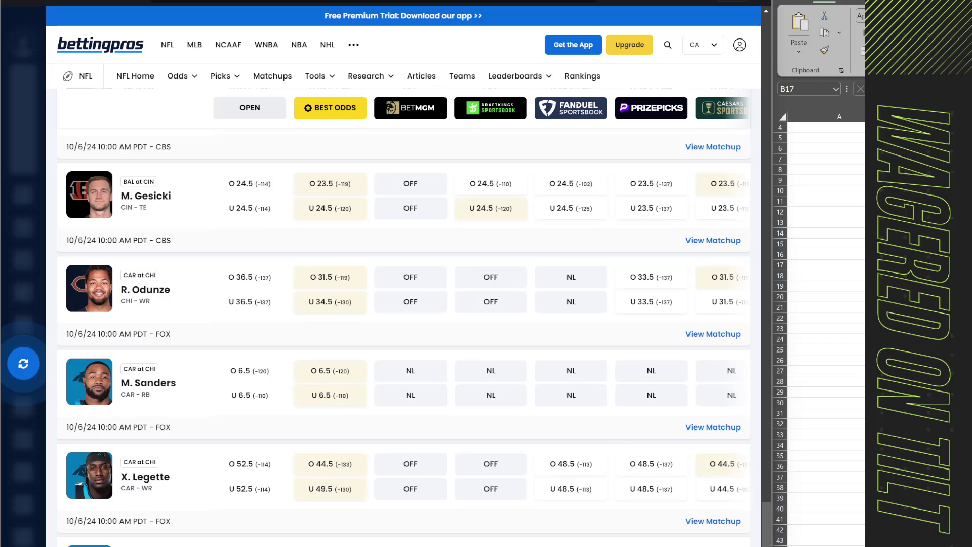
{"action": "scroll", "coordinate": [405, 334], "scroll_direction": "down", "scroll_amount": 3}
{"action": "scroll", "coordinate": [405, 334], "scroll_direction": "down", "scroll_amount": 13}
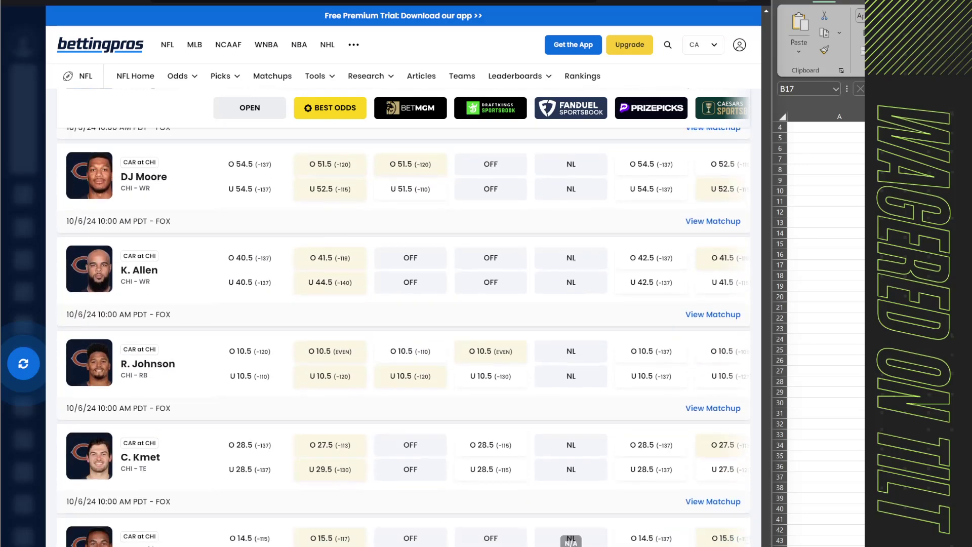
{"action": "scroll", "coordinate": [405, 335], "scroll_direction": "down", "scroll_amount": 5}
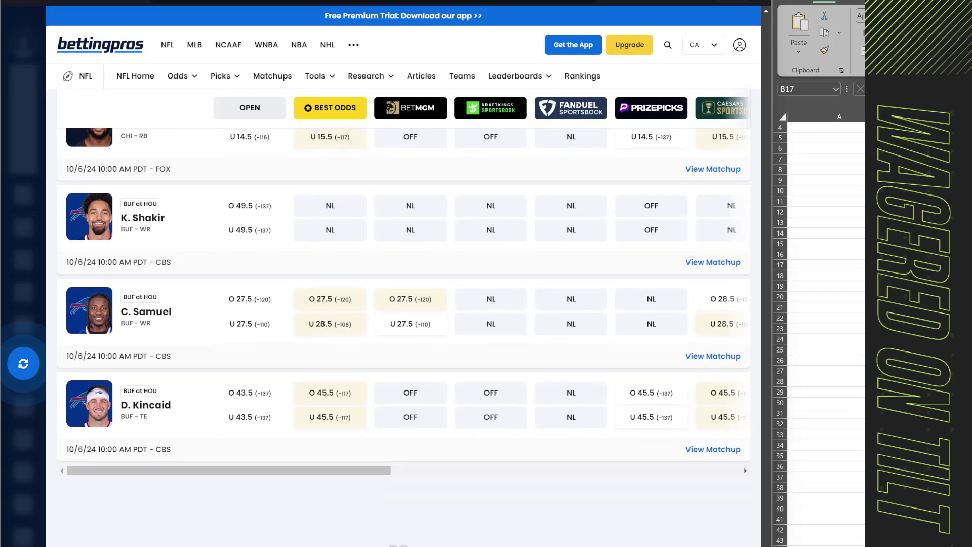
{"action": "scroll", "coordinate": [405, 334], "scroll_direction": "down", "scroll_amount": 1}
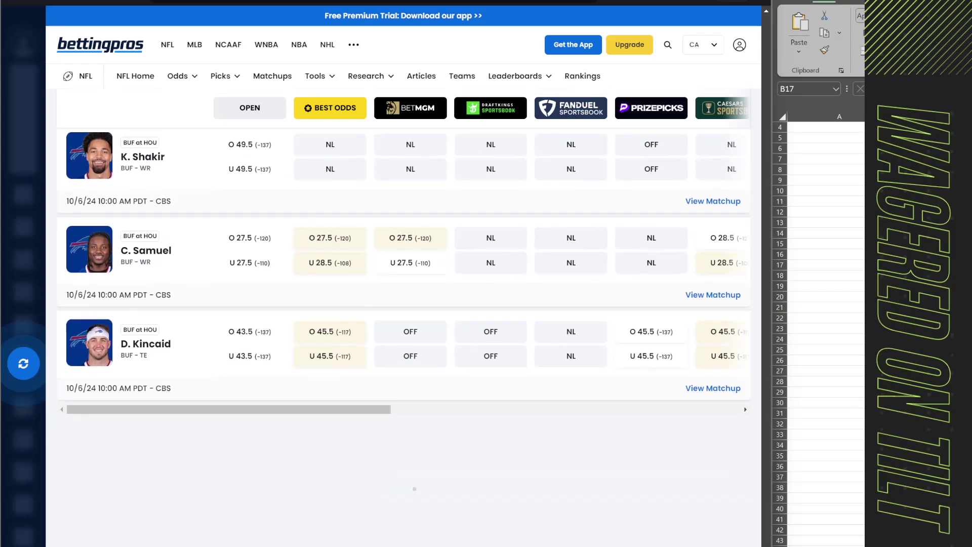
{"action": "scroll", "coordinate": [406, 334], "scroll_direction": "down", "scroll_amount": 8}
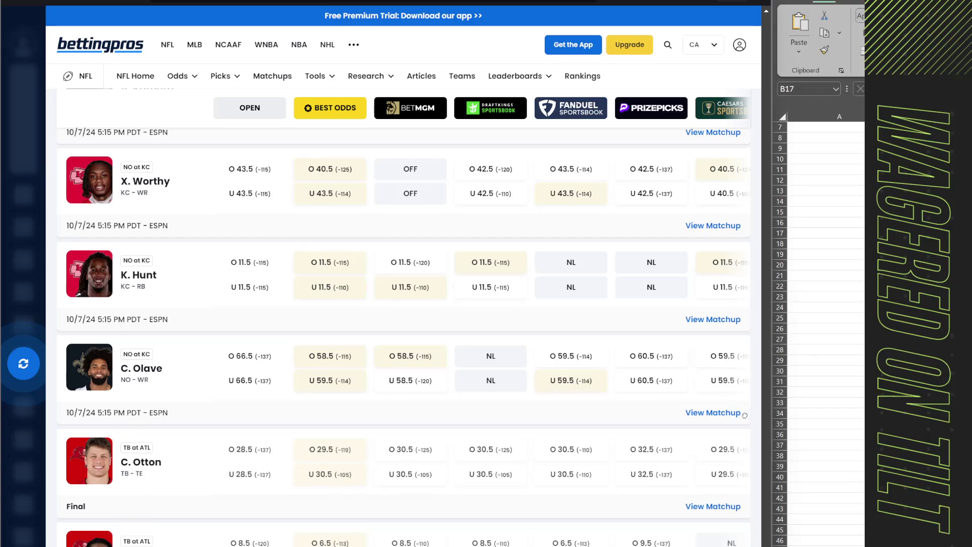
Extend the text selection through the C. Olave row.
{"action": "left_click_drag", "start_coordinate": [678, 404], "coordinate": [678, 412]}
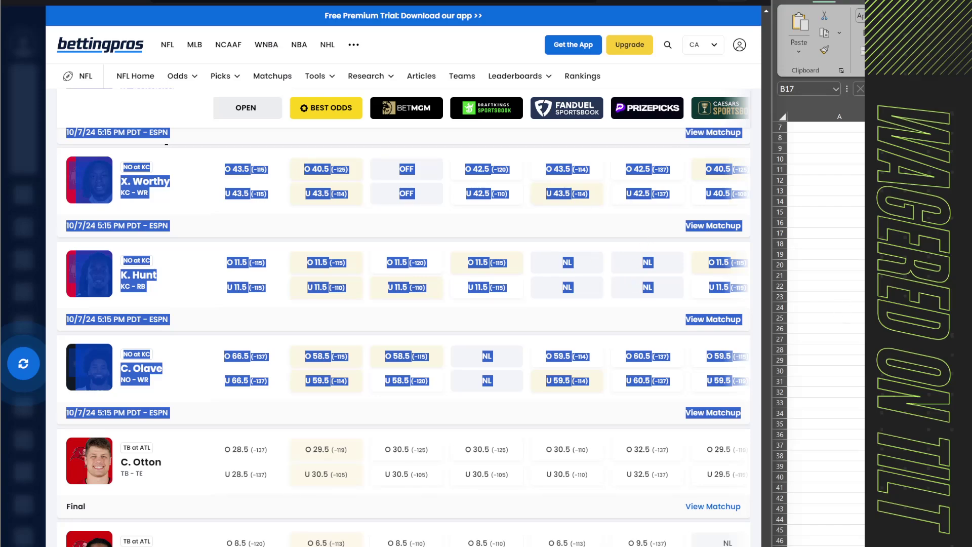
{"action": "scroll", "coordinate": [456, 279], "scroll_direction": "up", "scroll_amount": 3}
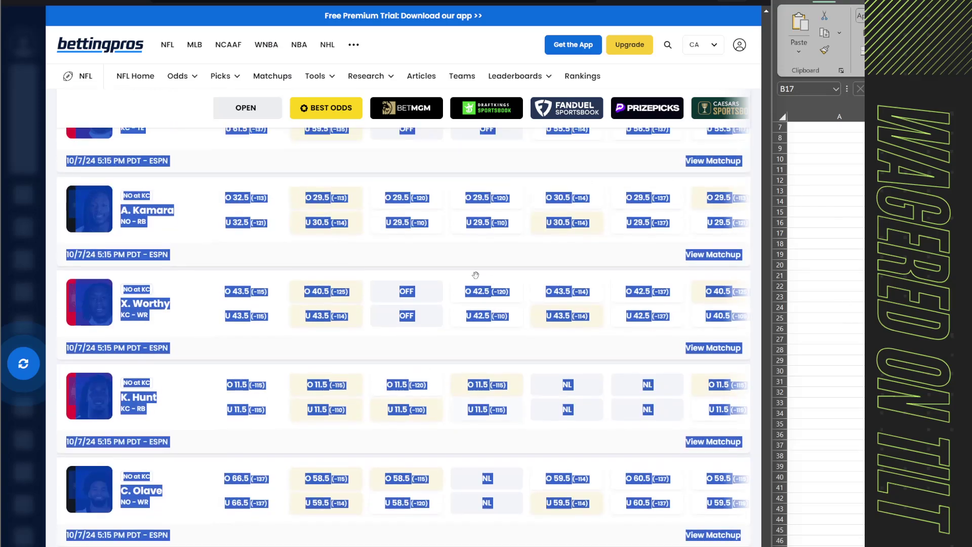
{"action": "scroll", "coordinate": [476, 275], "scroll_direction": "up", "scroll_amount": 3}
{"action": "scroll", "coordinate": [476, 275], "scroll_direction": "down", "scroll_amount": 6}
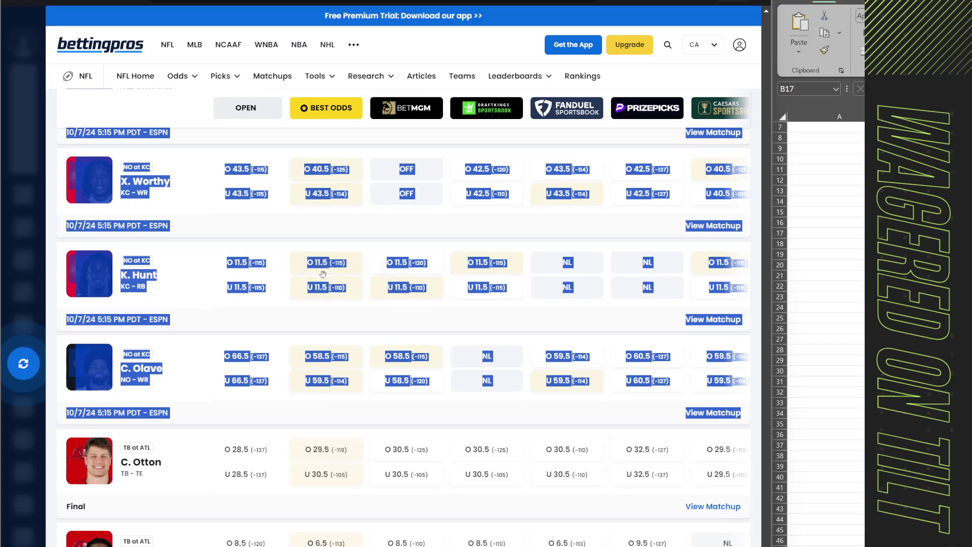
{"action": "scroll", "coordinate": [280, 187], "scroll_direction": "up", "scroll_amount": 1}
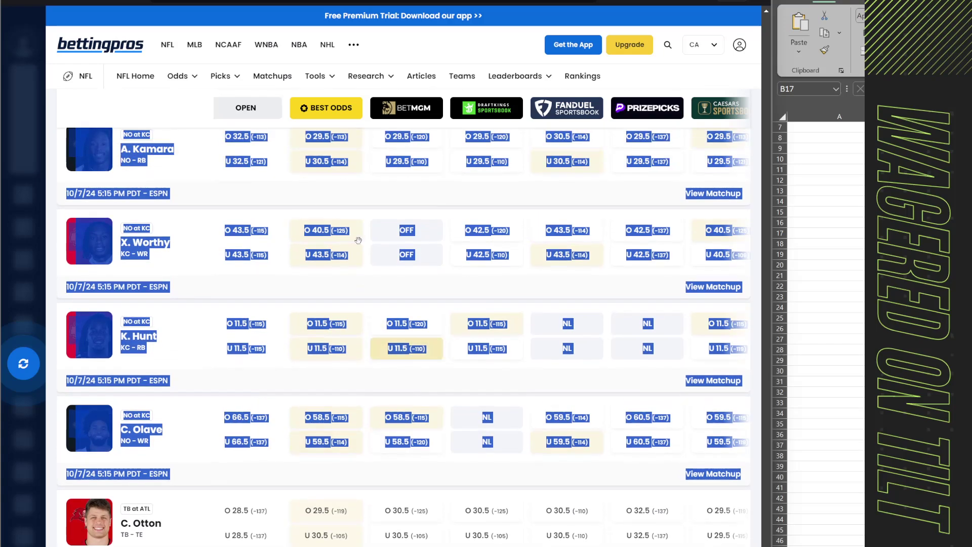
{"action": "scroll", "coordinate": [453, 346], "scroll_direction": "up", "scroll_amount": 3}
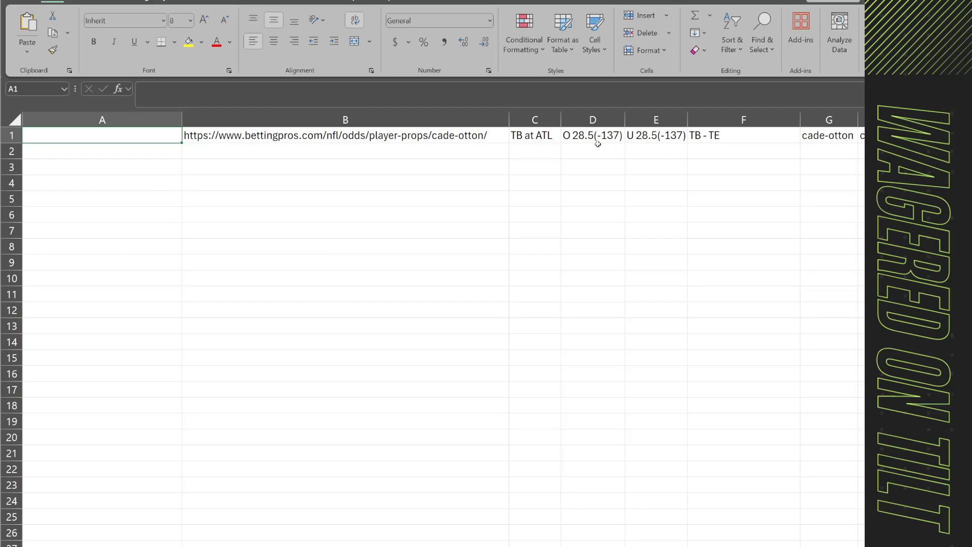
Check the formulas in B1, C1 and F1, then pick A1 as the paste destination.
{"action": "left_click", "coordinate": [373, 136]}
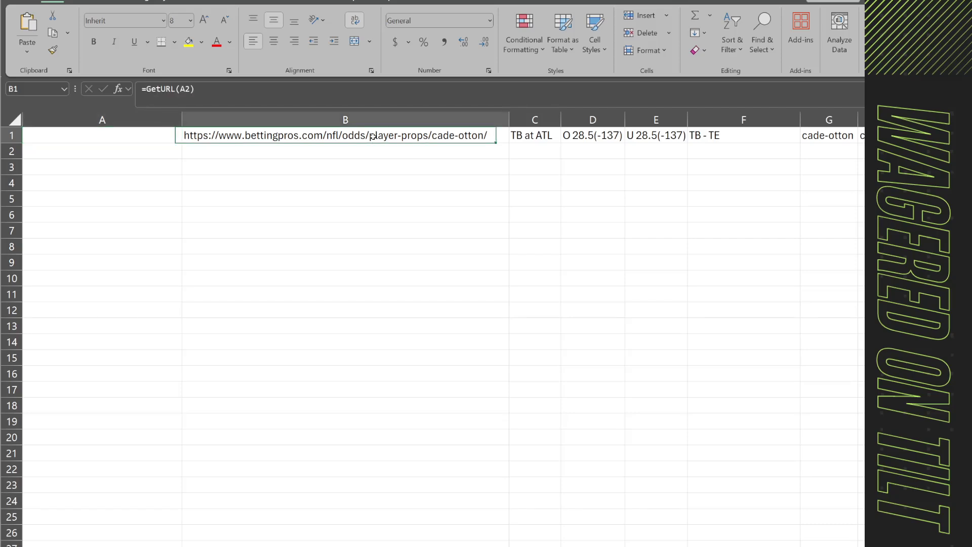
{"action": "left_click", "coordinate": [517, 136]}
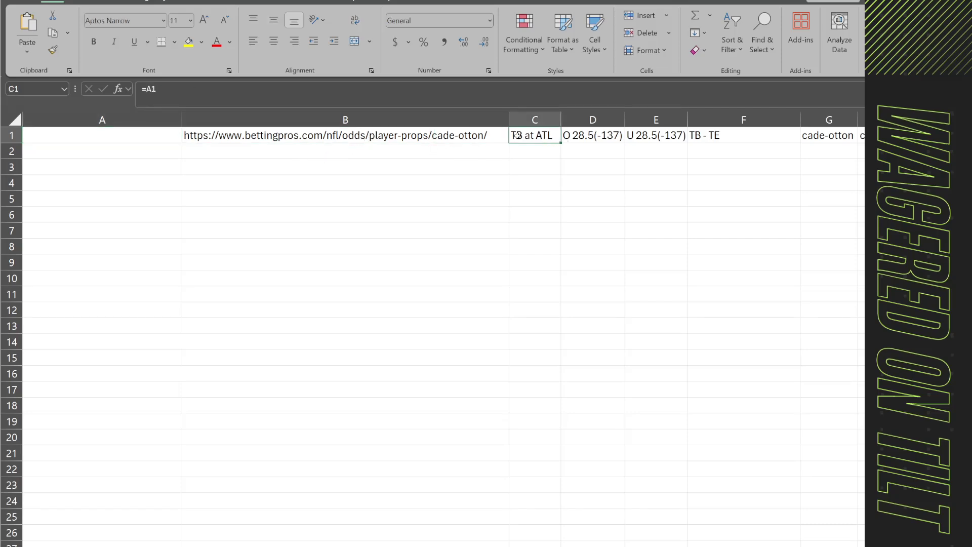
{"action": "left_click", "coordinate": [740, 139]}
{"action": "left_click", "coordinate": [729, 292]}
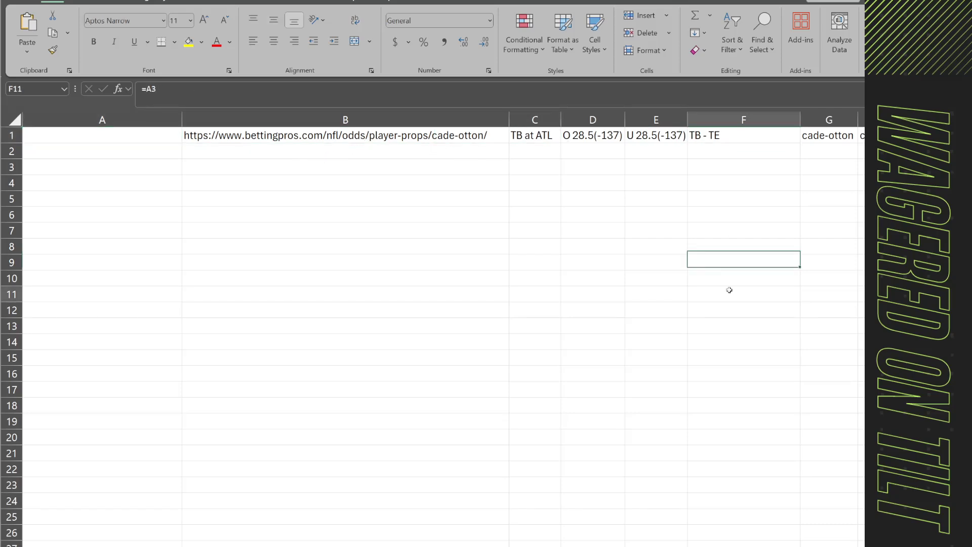
{"action": "left_click", "coordinate": [394, 221]}
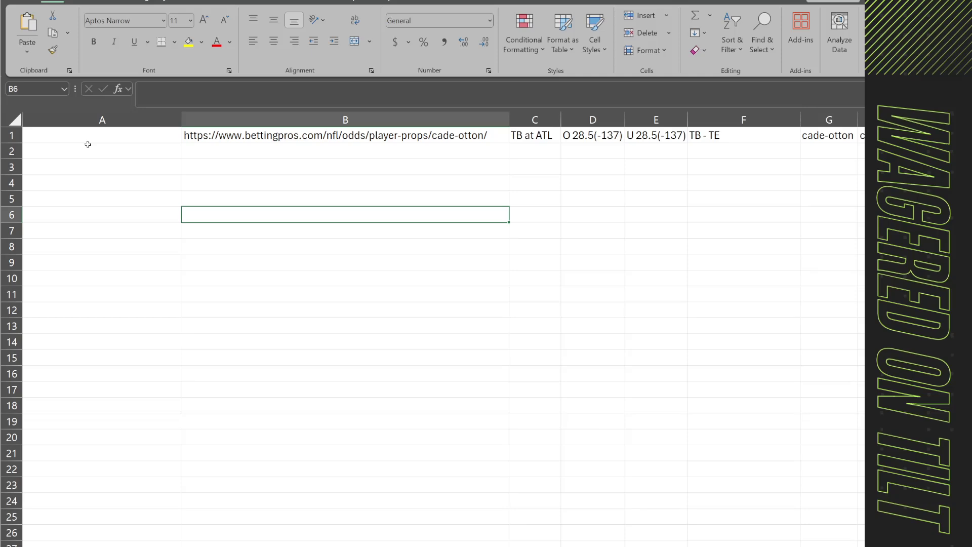
{"action": "left_click", "coordinate": [72, 135]}
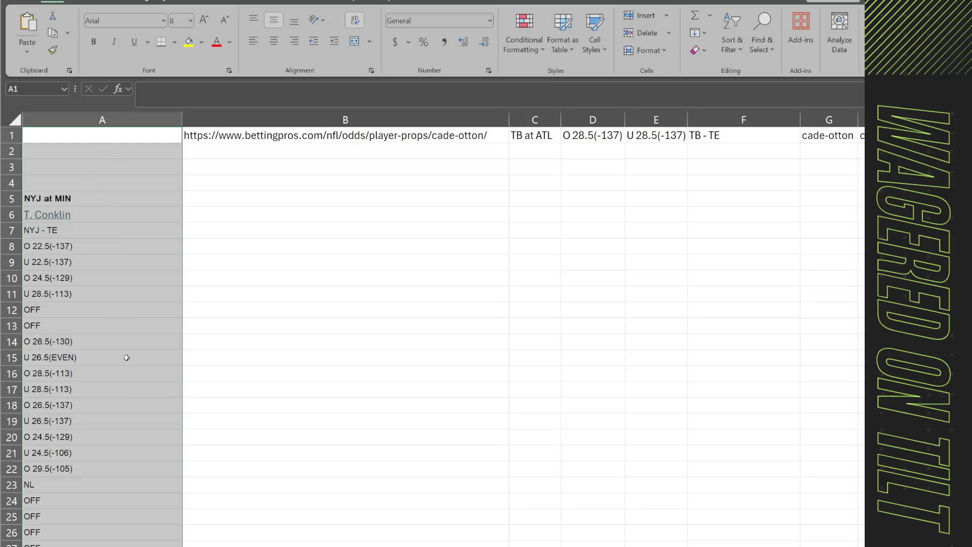
Select all blank cells in column A with Go To Special > Blanks.
{"action": "key", "text": "ctrl+g"}
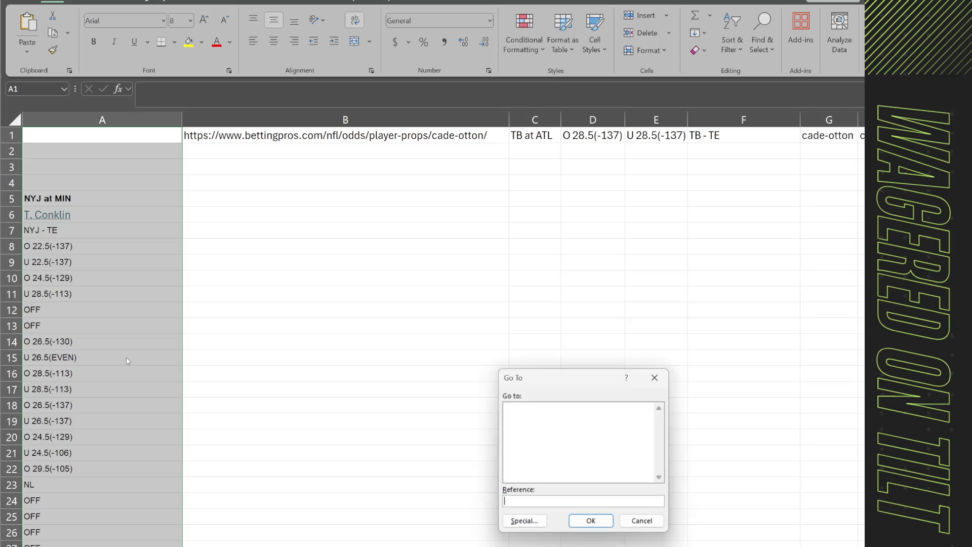
{"action": "left_click", "coordinate": [521, 521]}
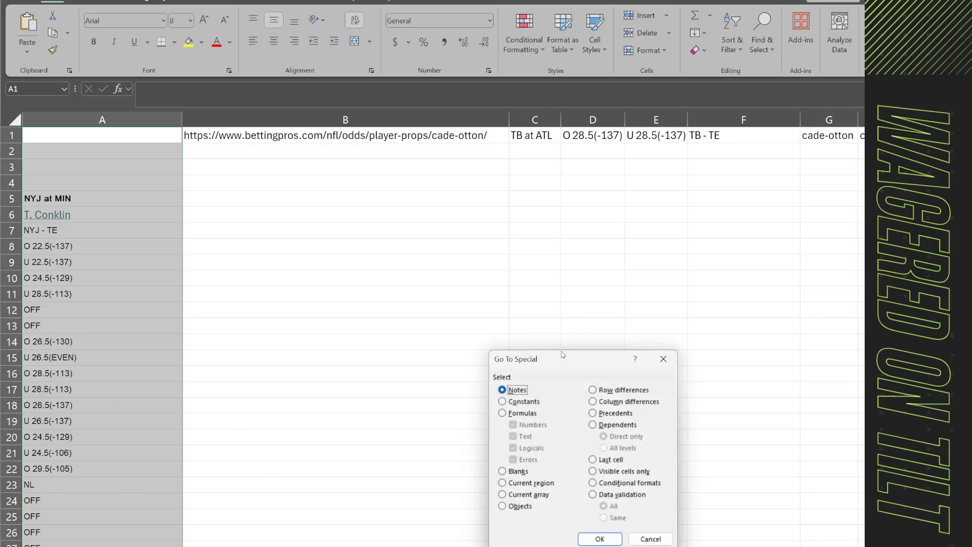
{"action": "left_click_drag", "start_coordinate": [565, 358], "coordinate": [495, 229]}
{"action": "left_click", "coordinate": [449, 342]}
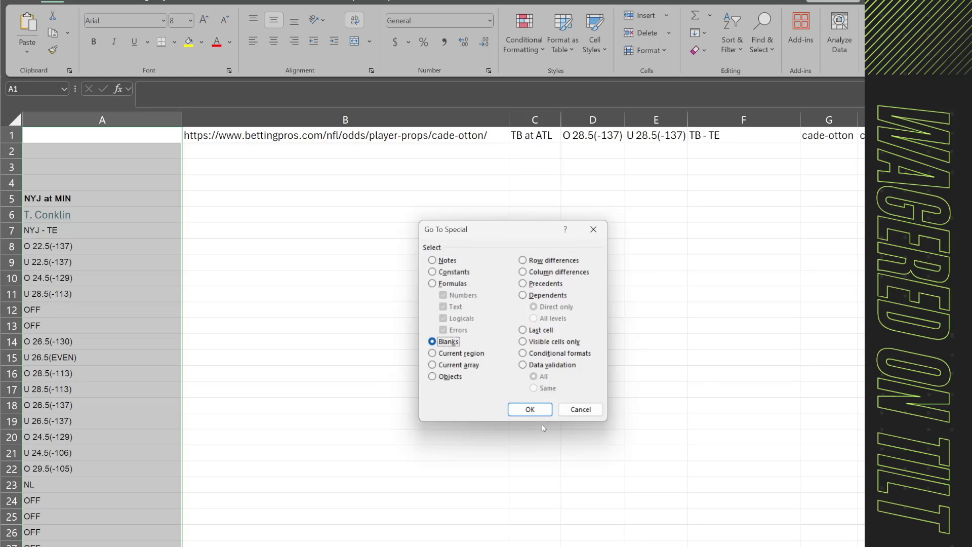
{"action": "left_click", "coordinate": [537, 412]}
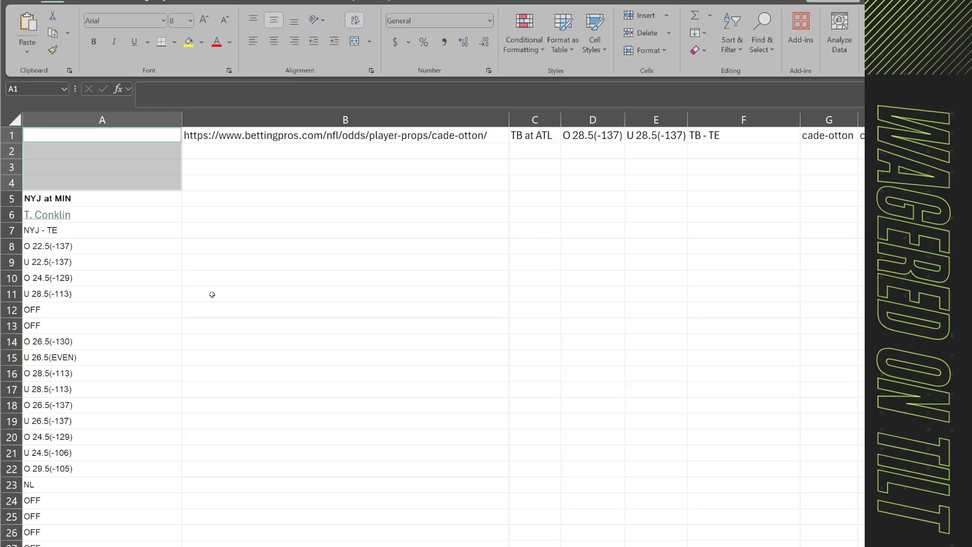
Delete the selected blank cells, shifting the remaining cells up.
{"action": "key", "text": "ctrl+minus"}
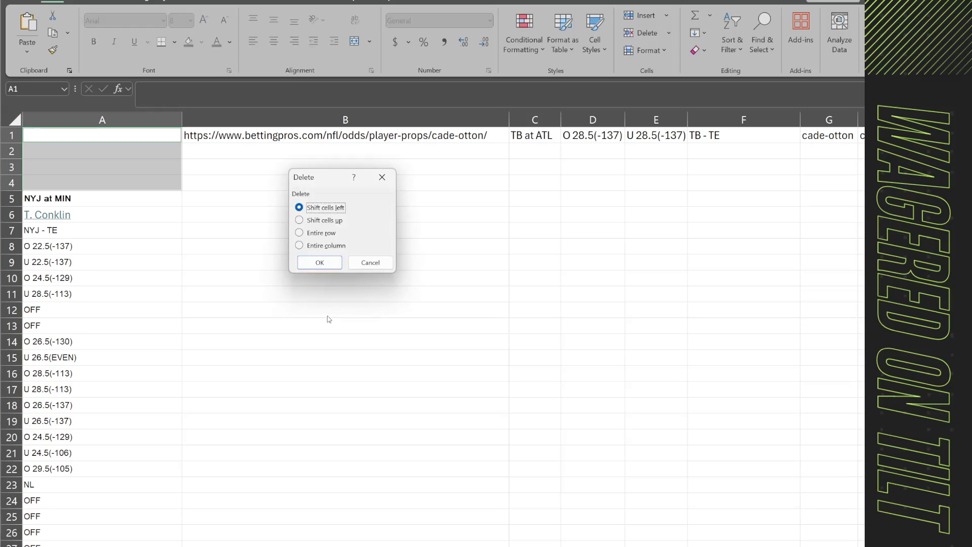
{"action": "left_click", "coordinate": [334, 221]}
{"action": "left_click", "coordinate": [320, 262]}
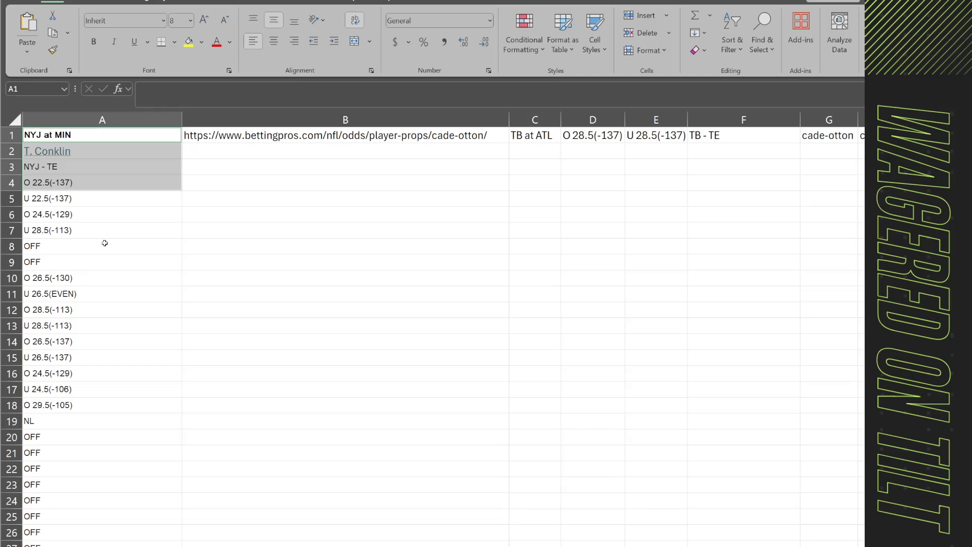
{"action": "left_click", "coordinate": [454, 234]}
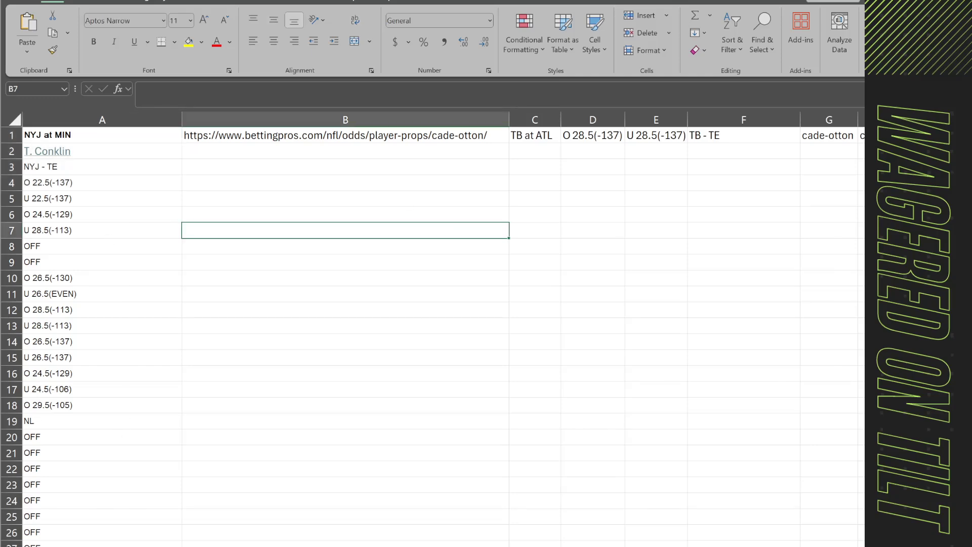
{"action": "scroll", "coordinate": [430, 334], "scroll_direction": "down", "scroll_amount": 2}
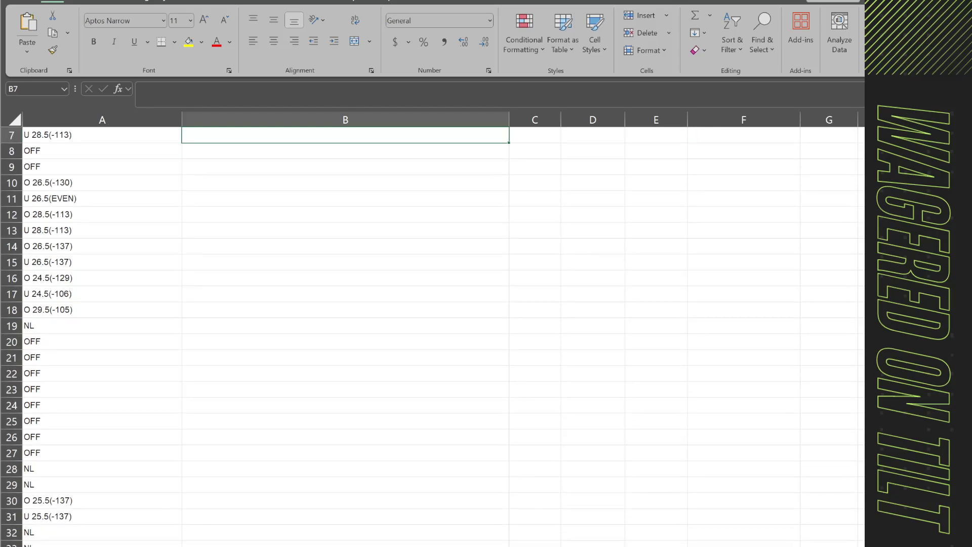
{"action": "scroll", "coordinate": [431, 334], "scroll_direction": "down", "scroll_amount": 3}
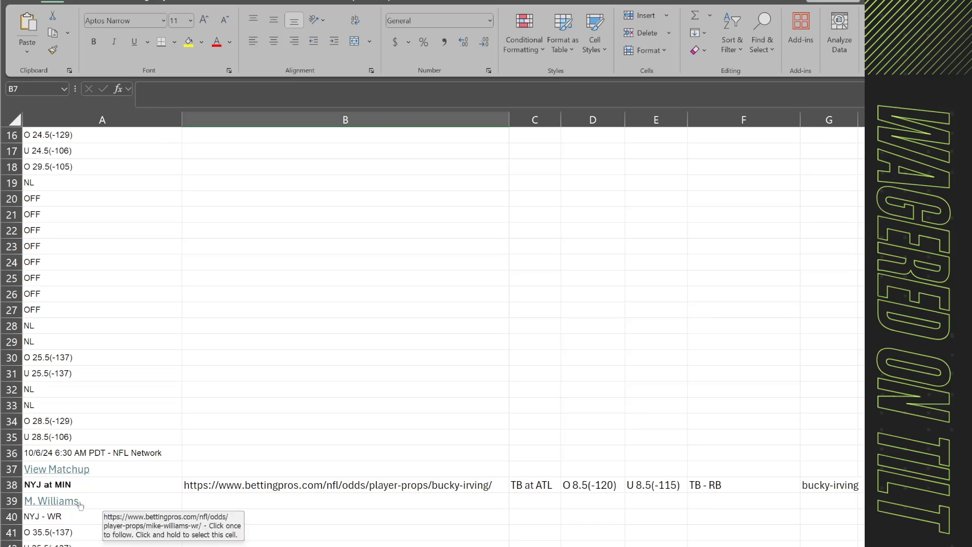
{"action": "scroll", "coordinate": [368, 311], "scroll_direction": "up", "scroll_amount": 5}
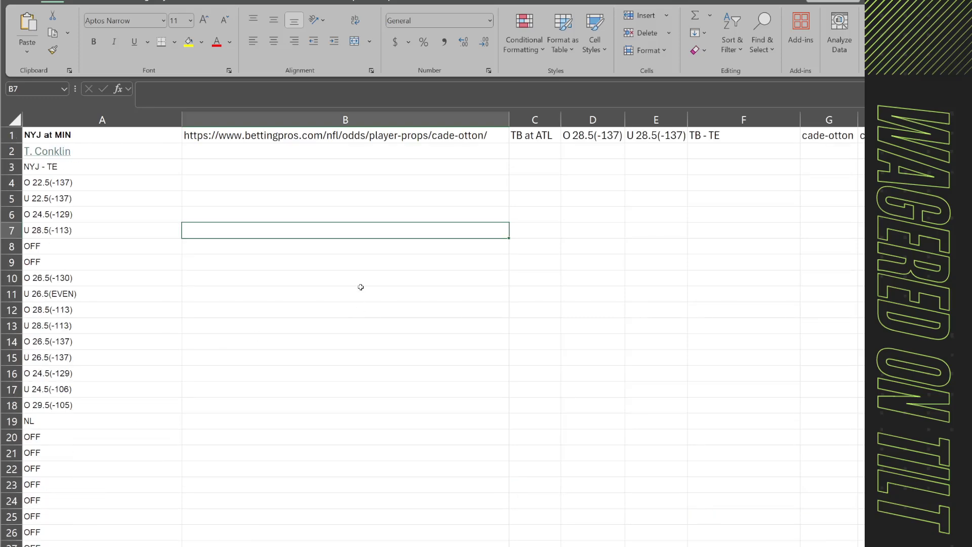
{"action": "left_click", "coordinate": [771, 51]}
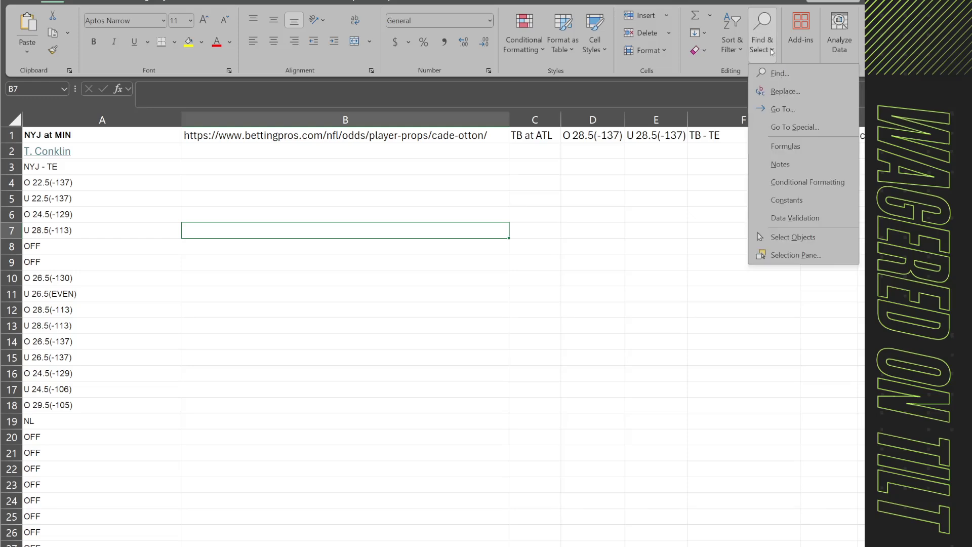
{"action": "left_click", "coordinate": [800, 127]}
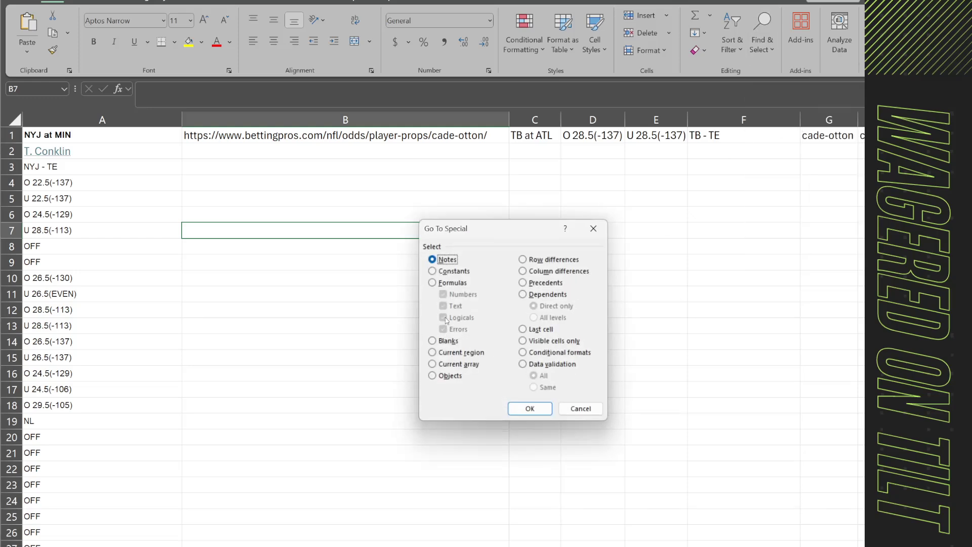
{"action": "left_click", "coordinate": [449, 375]}
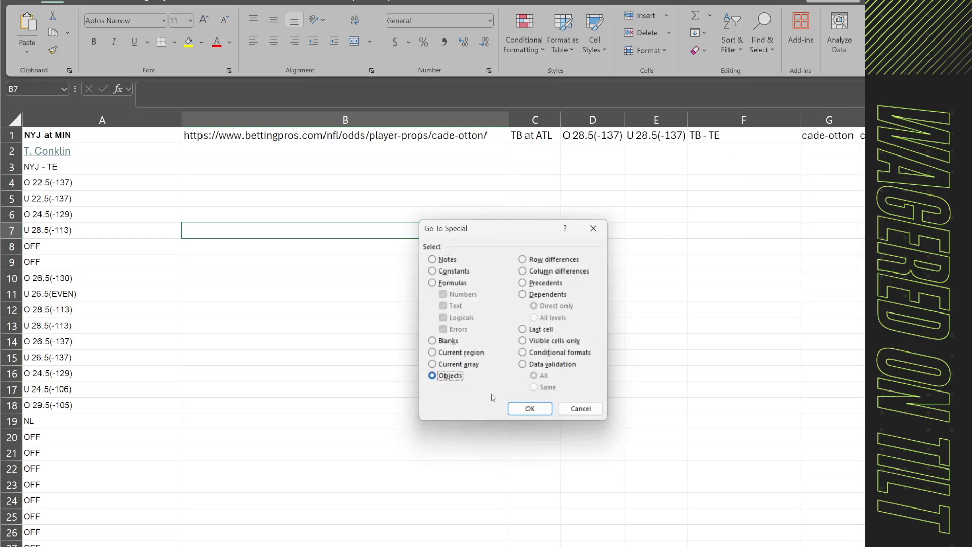
{"action": "left_click", "coordinate": [533, 411]}
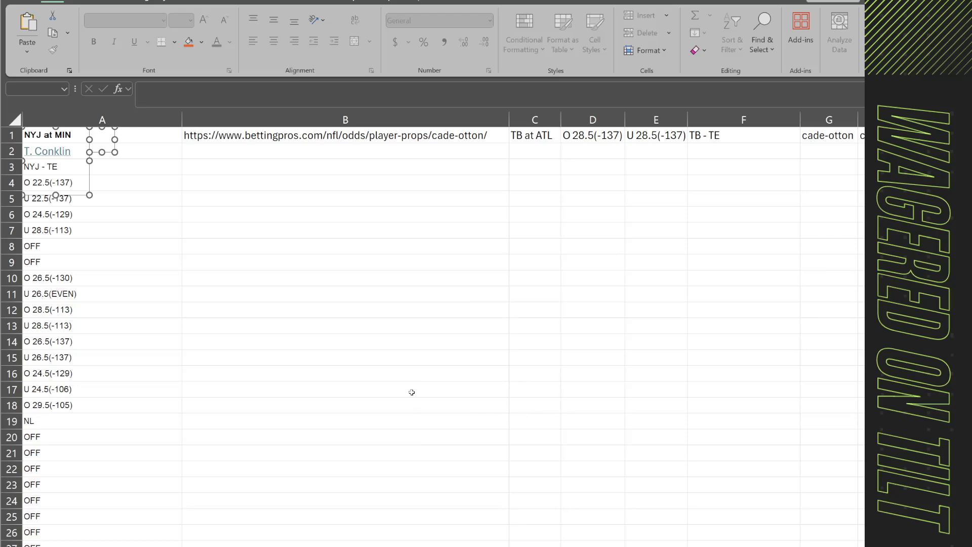
{"action": "key", "text": "Escape"}
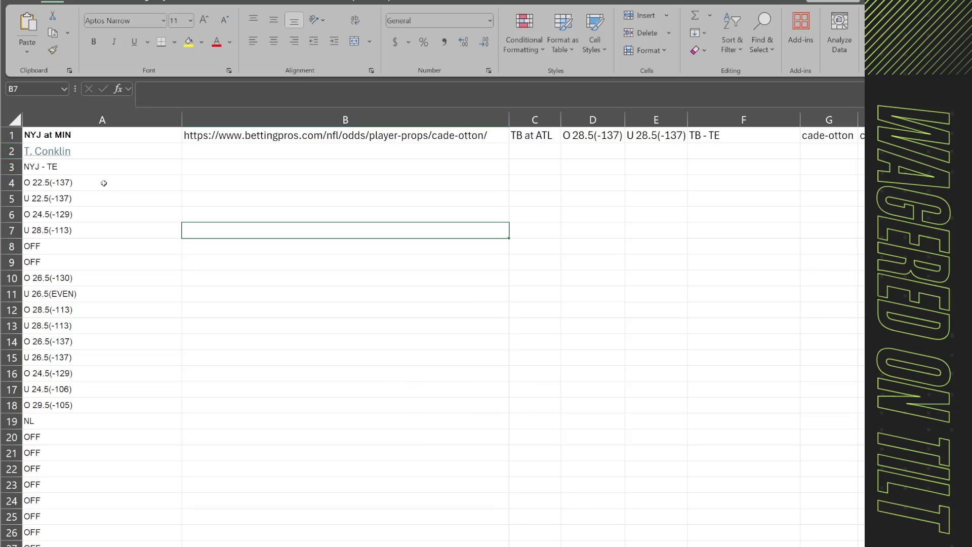
{"action": "left_click", "coordinate": [293, 265]}
Open the VBA editor from B1's GetURL formula and examine the Function header.
{"action": "left_click", "coordinate": [277, 137]}
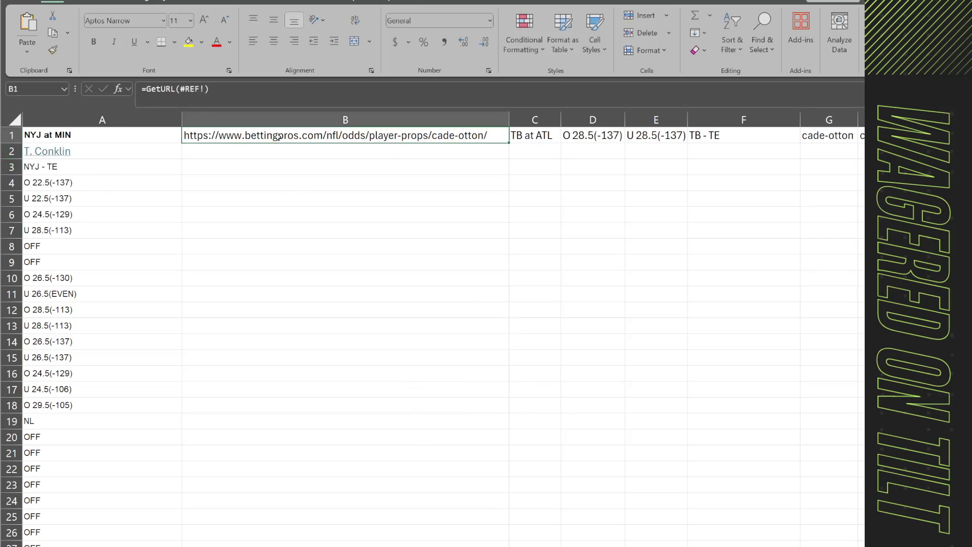
{"action": "triple_click", "coordinate": [142, 89]}
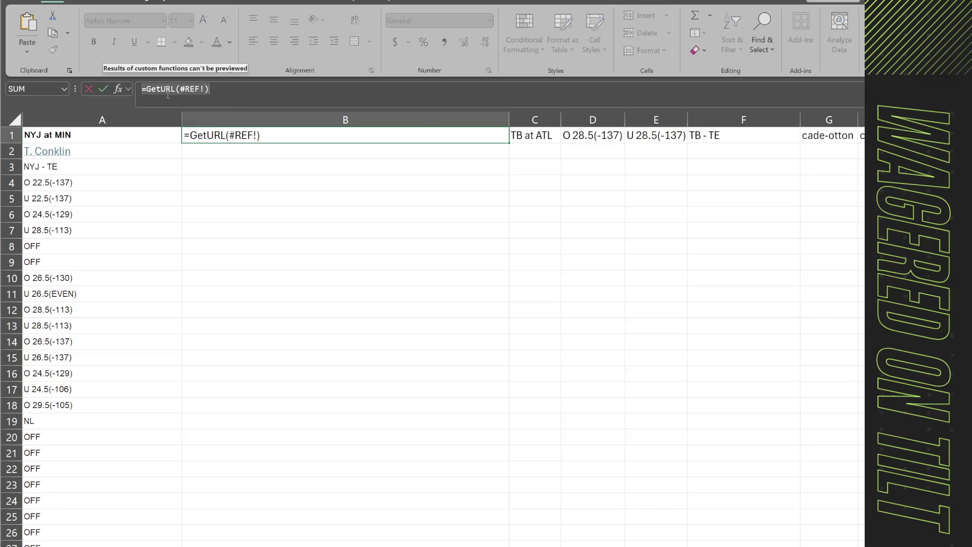
{"action": "key", "text": "alt+F11"}
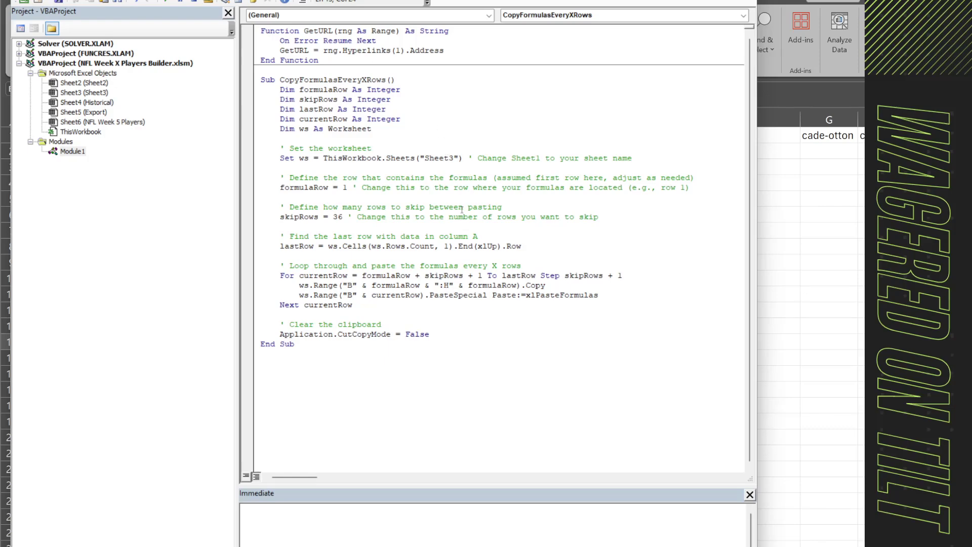
{"action": "left_click", "coordinate": [337, 51]}
{"action": "left_click_drag", "start_coordinate": [261, 31], "coordinate": [296, 31]}
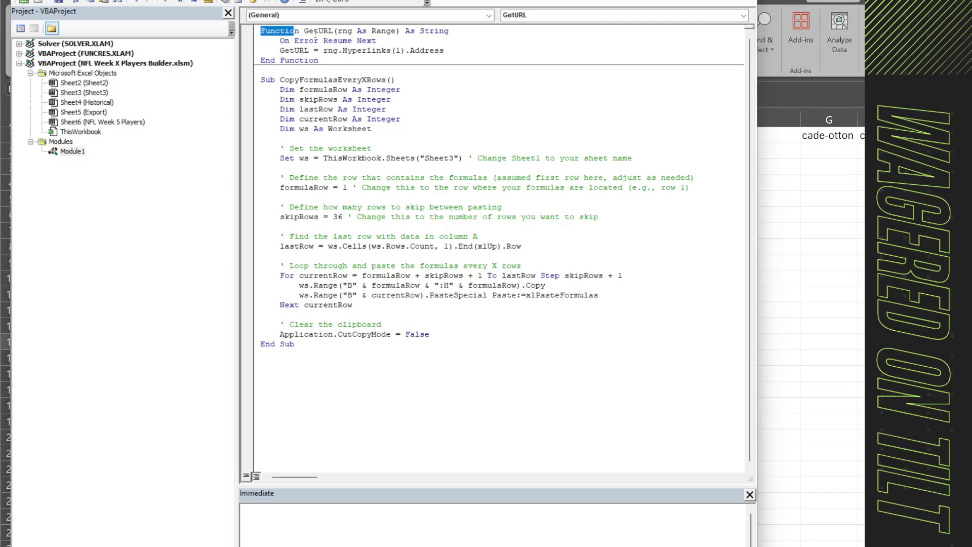
{"action": "left_click", "coordinate": [315, 32]}
Read the GetURL code: As String, On Error Resume Next, Hyperlinks and Address.
{"action": "left_click_drag", "start_coordinate": [405, 31], "coordinate": [450, 30]}
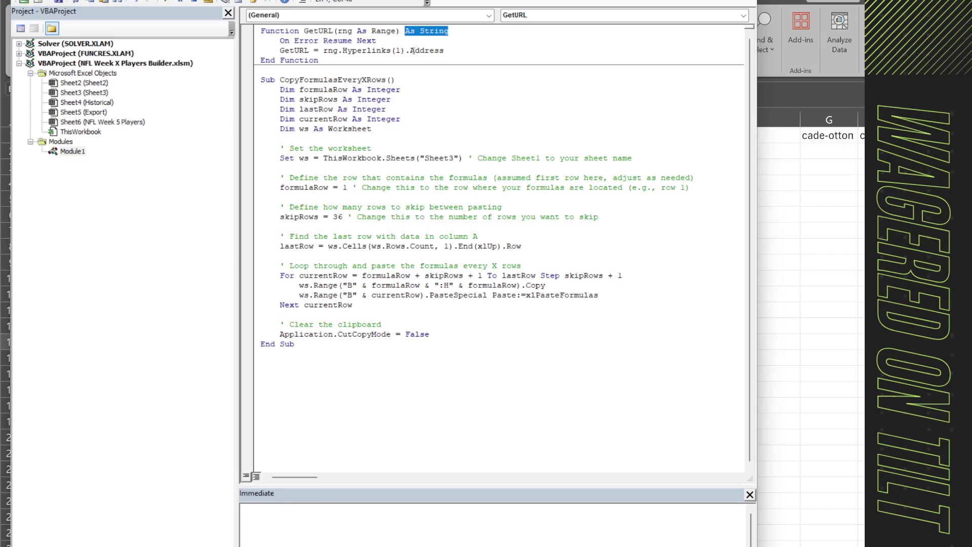
{"action": "left_click", "coordinate": [413, 50]}
{"action": "left_click_drag", "start_coordinate": [289, 40], "coordinate": [377, 40]}
{"action": "left_click", "coordinate": [319, 60]}
{"action": "left_click_drag", "start_coordinate": [347, 50], "coordinate": [380, 51]}
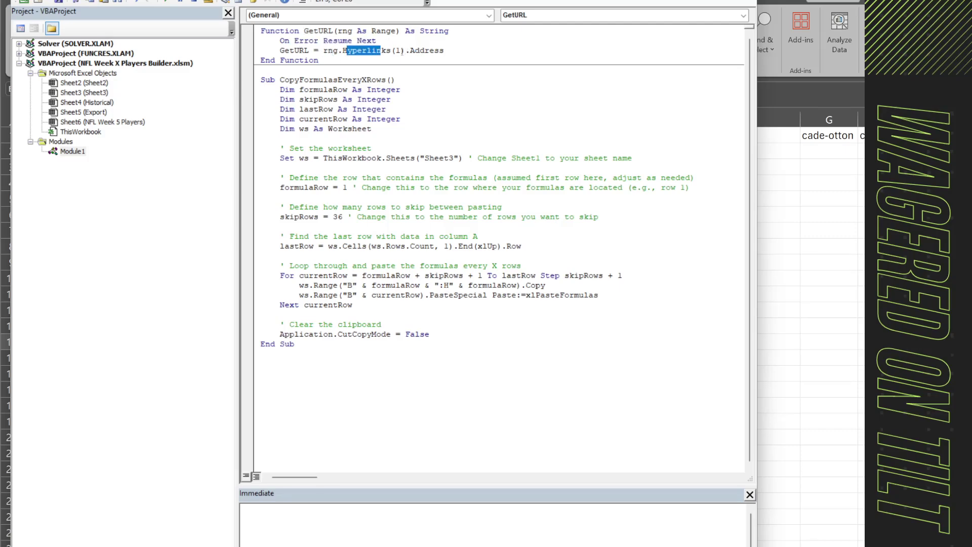
{"action": "left_click", "coordinate": [396, 51]}
{"action": "left_click_drag", "start_coordinate": [410, 51], "coordinate": [440, 51]}
{"action": "left_click", "coordinate": [343, 51]}
Return to the Excel sheet and begin editing B1's formula.
{"action": "key", "text": "alt+F11"}
{"action": "left_click", "coordinate": [283, 140]}
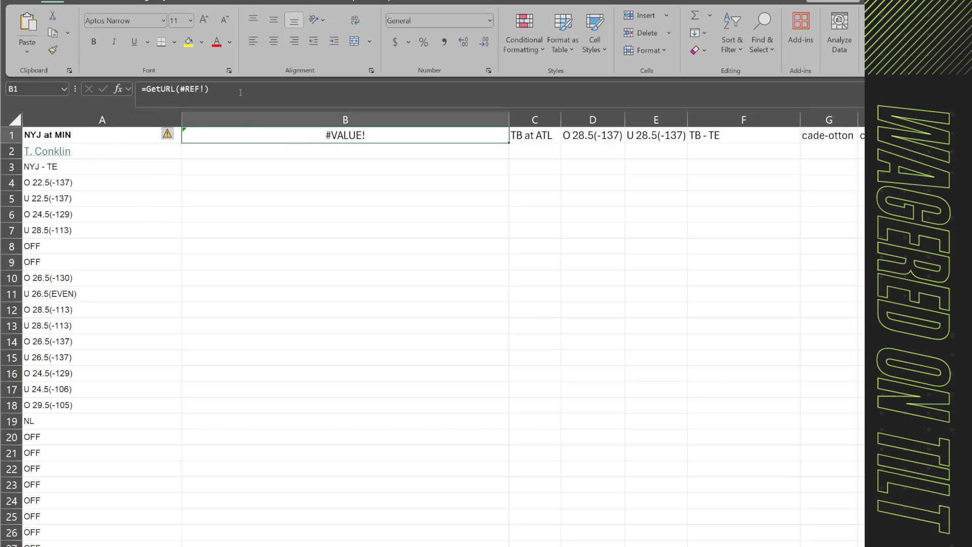
{"action": "left_click", "coordinate": [197, 90]}
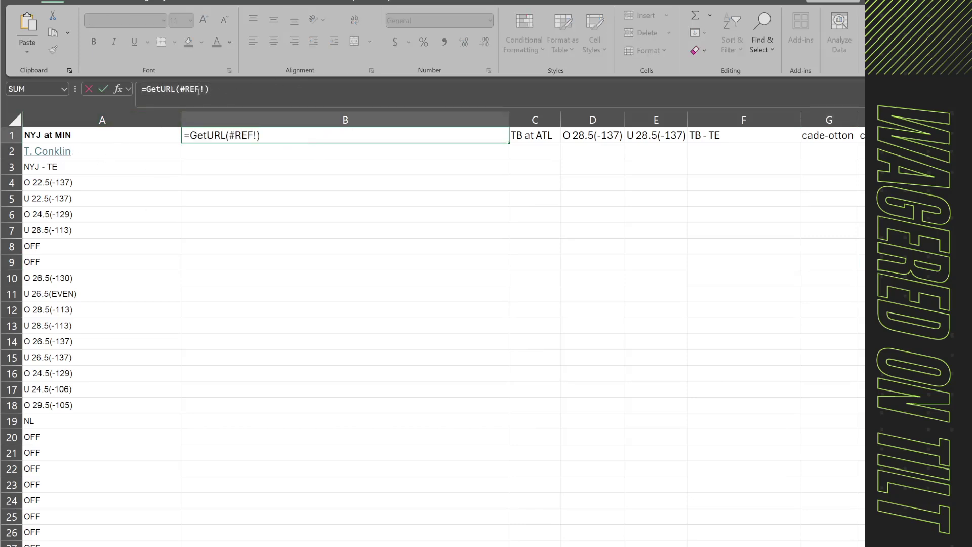
Replace B1's formula with =GetURL(A2) to return T. Conklin's BettingPros URL.
{"action": "left_click", "coordinate": [302, 145]}
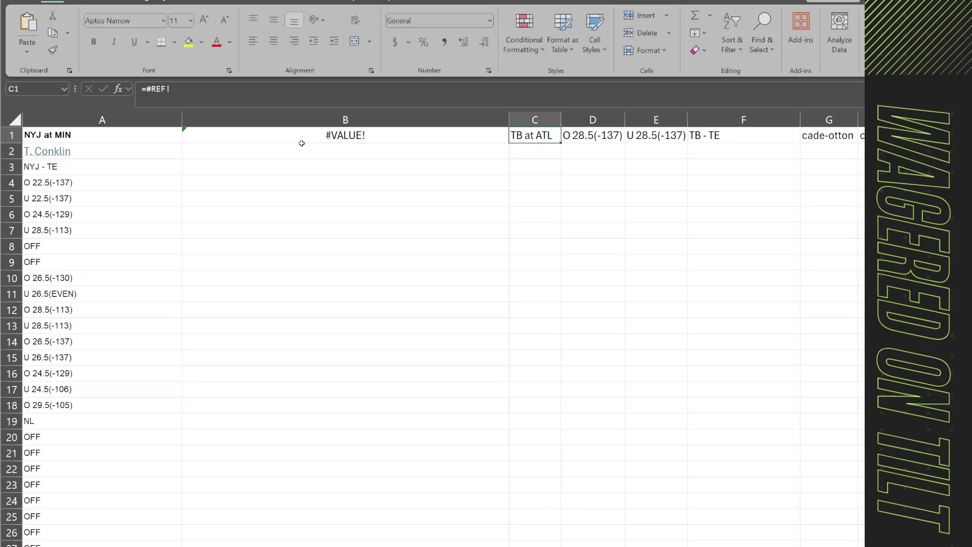
{"action": "key", "text": "Delete"}
{"action": "type", "text": "=geturl"}
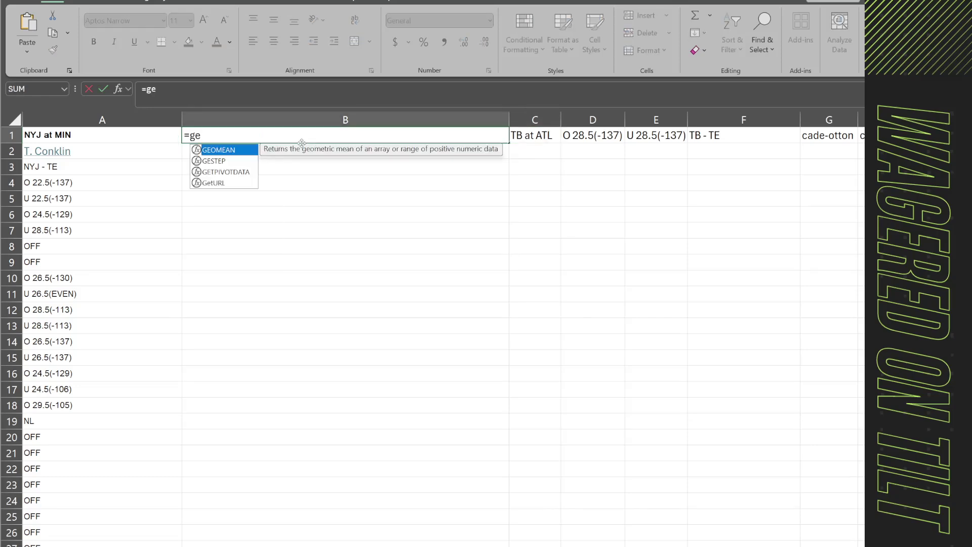
{"action": "key", "text": "Tab"}
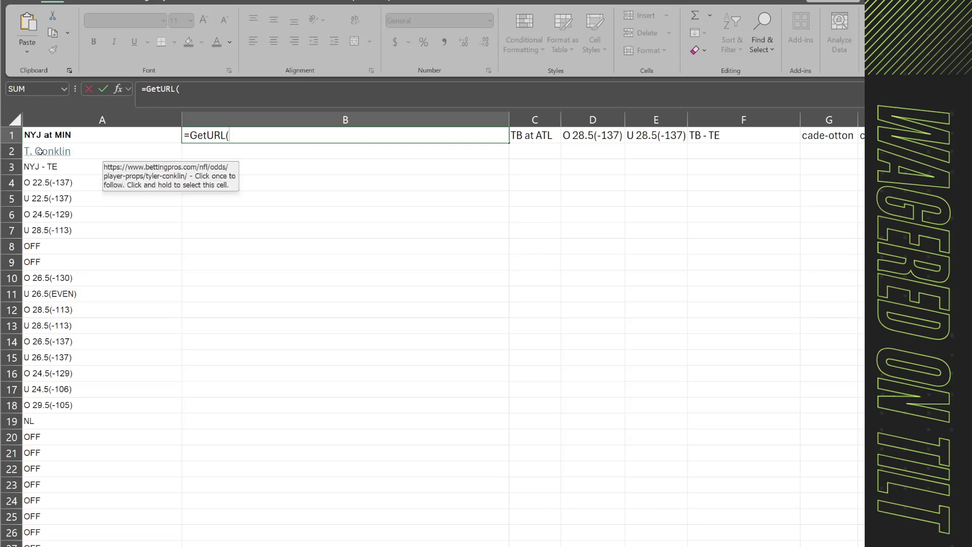
{"action": "left_click", "coordinate": [40, 152]}
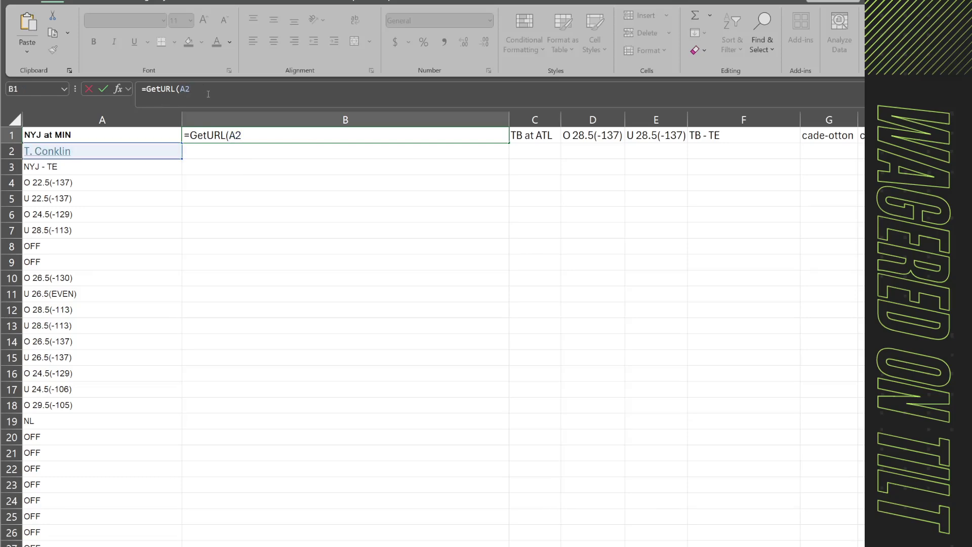
{"action": "key", "text": "Return"}
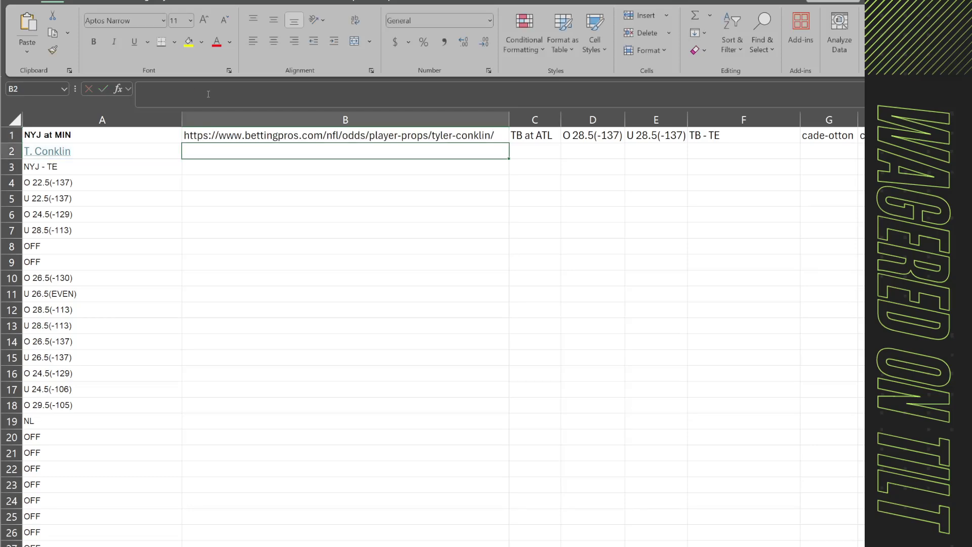
{"action": "left_click", "coordinate": [266, 139]}
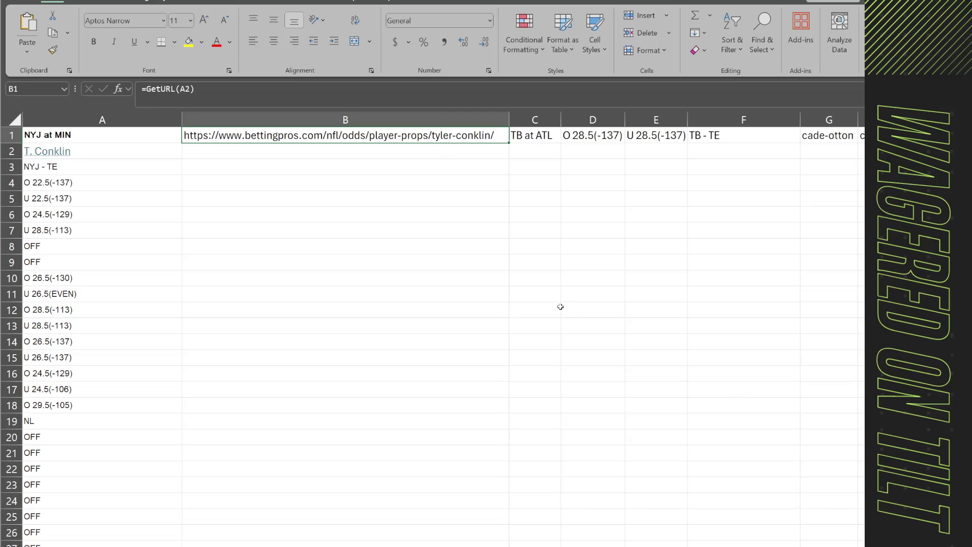
Fix C1's broken #REF! reference so it points to the matchup in A1.
{"action": "left_click", "coordinate": [524, 134]}
{"action": "left_click", "coordinate": [323, 101]}
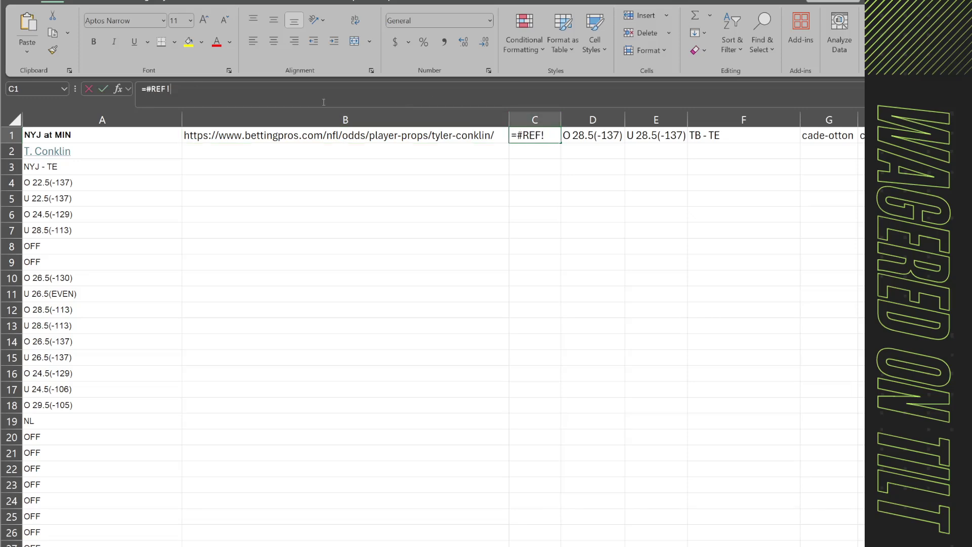
{"action": "left_click_drag", "start_coordinate": [171, 89], "coordinate": [148, 96]}
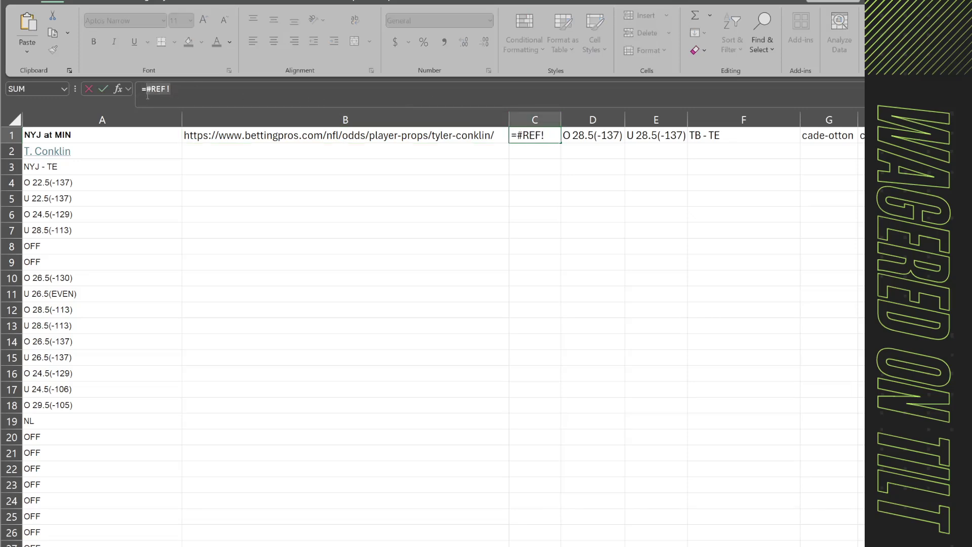
{"action": "key", "text": "BackSpace"}
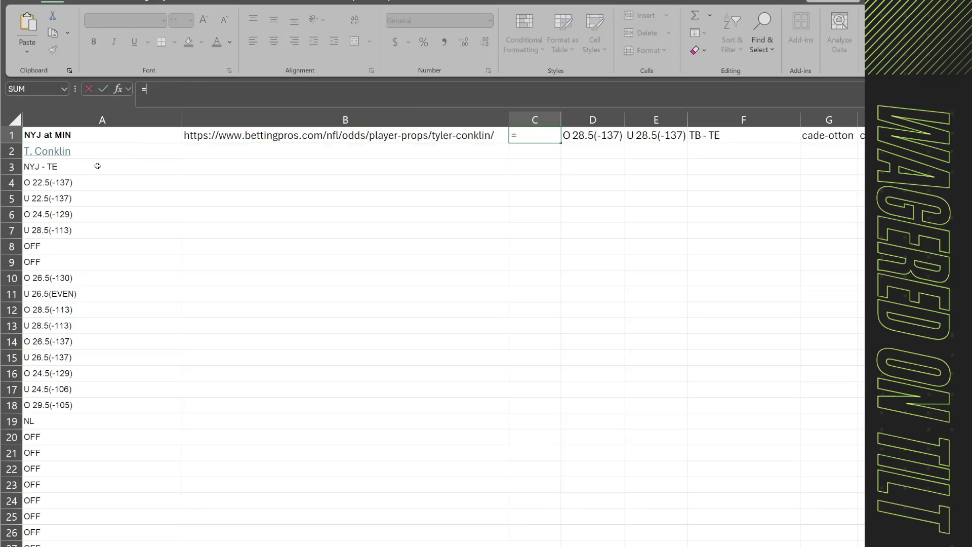
{"action": "left_click", "coordinate": [70, 134]}
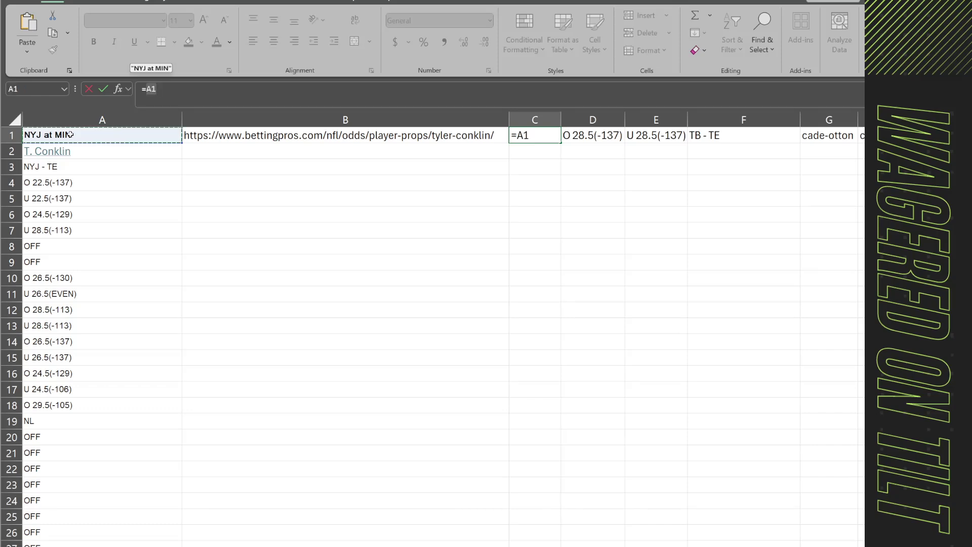
{"action": "key", "text": "Tab"}
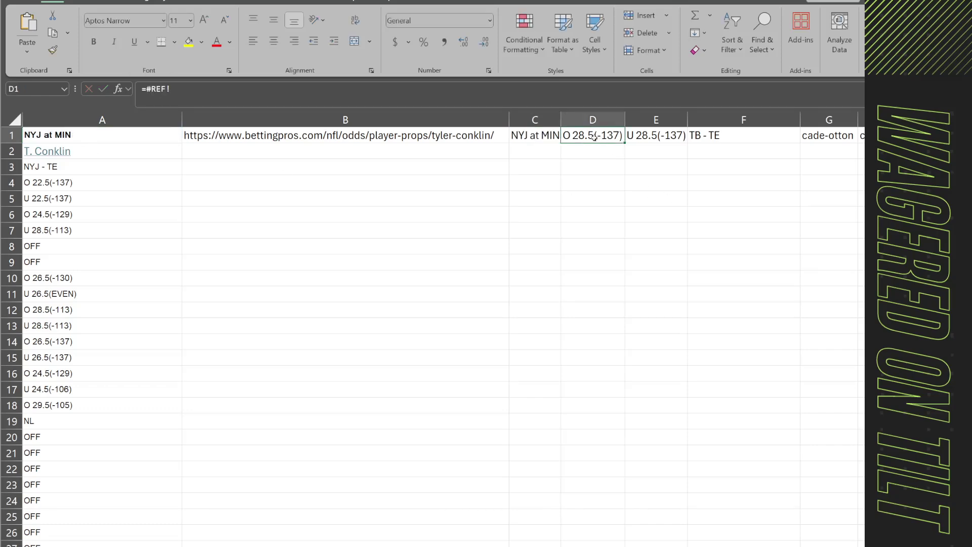
Link D1, E1 and F1 to the over line A4, under line A5 and team-position A3.
{"action": "double_click", "coordinate": [147, 91]}
{"action": "key", "text": "BackSpace"}
{"action": "left_click", "coordinate": [78, 184]}
{"action": "key", "text": "Tab"}
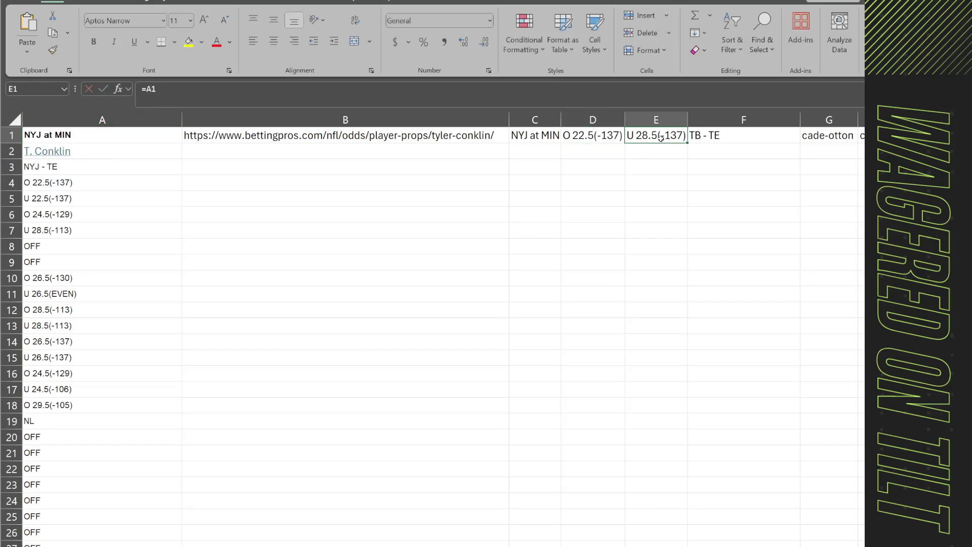
{"action": "type", "text": "="}
{"action": "left_click", "coordinate": [86, 196]}
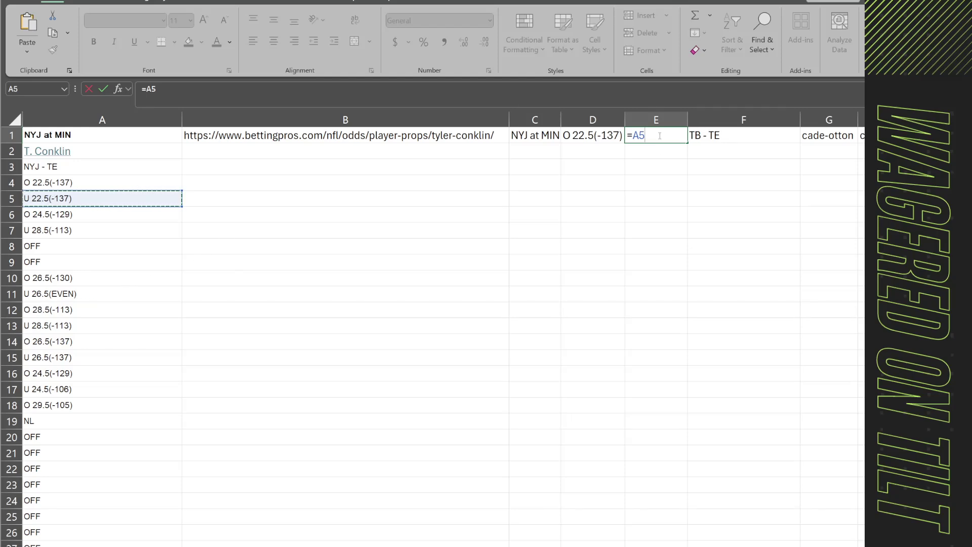
{"action": "key", "text": "Tab"}
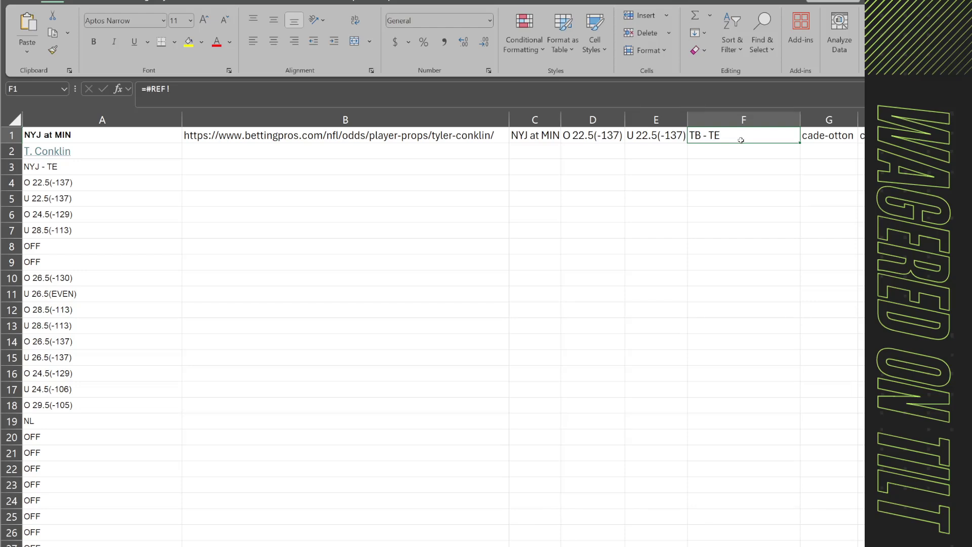
{"action": "type", "text": "="}
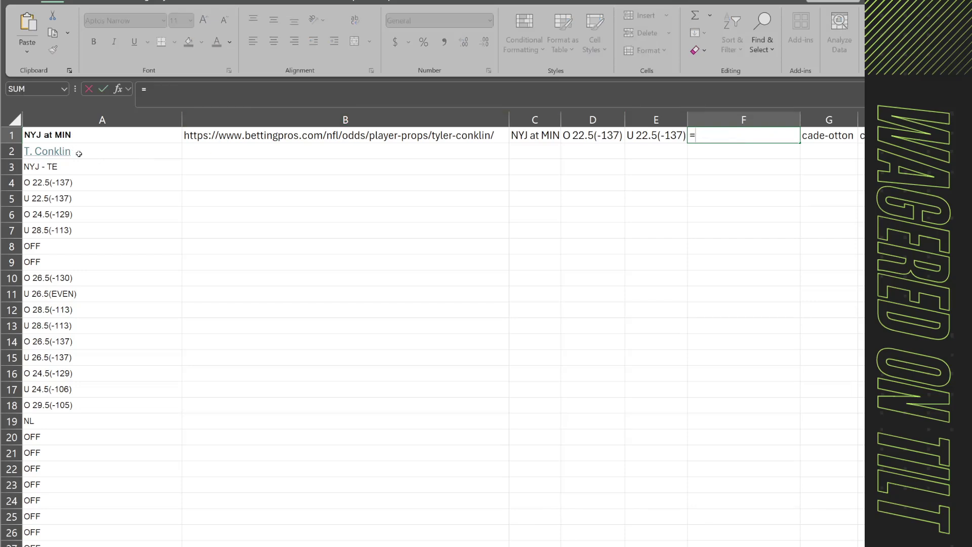
{"action": "left_click", "coordinate": [90, 169]}
{"action": "key", "text": "Tab"}
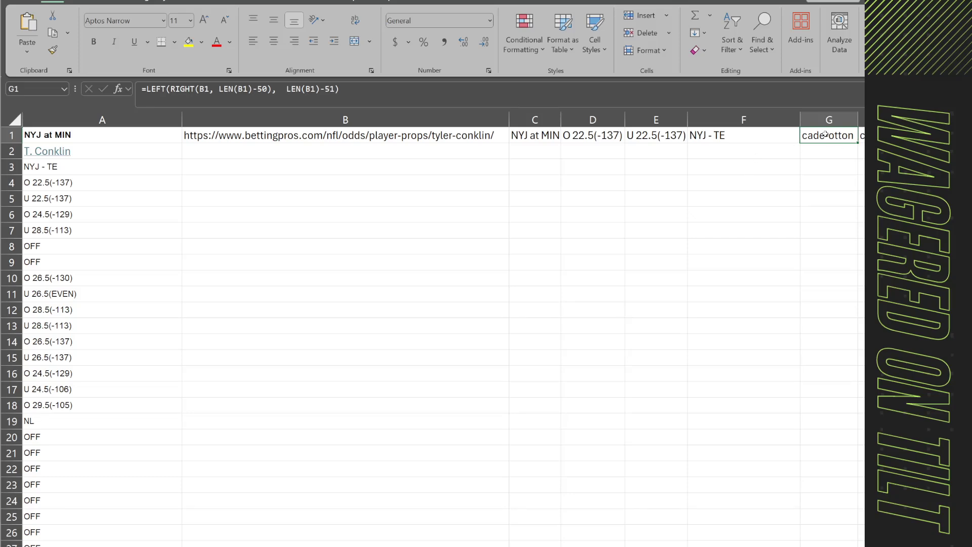
{"action": "left_click", "coordinate": [465, 89]}
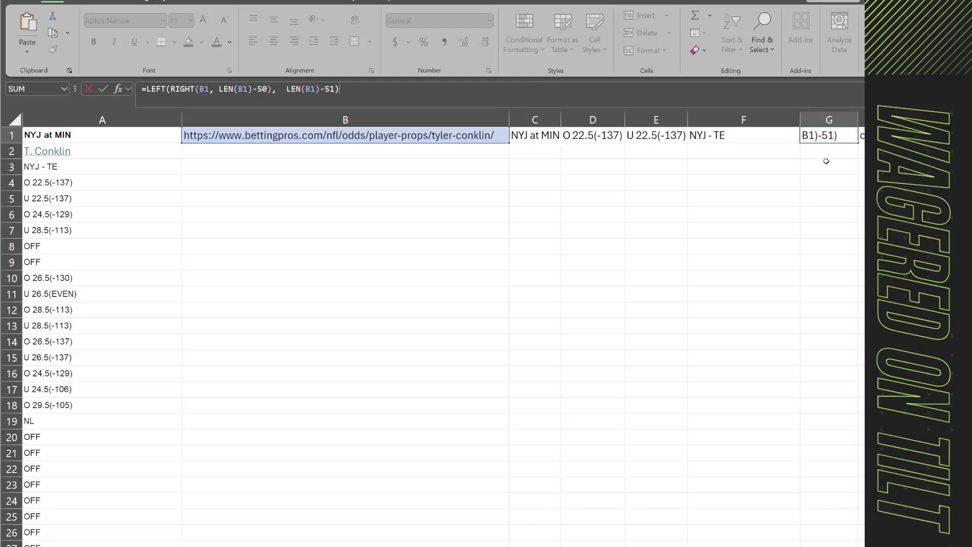
Commit G1's formula so it shows tyler-conklin, and widen column G to fit.
{"action": "key", "text": "Tab"}
{"action": "left_click", "coordinate": [671, 136]}
{"action": "left_click_drag", "start_coordinate": [698, 120], "coordinate": [740, 119]}
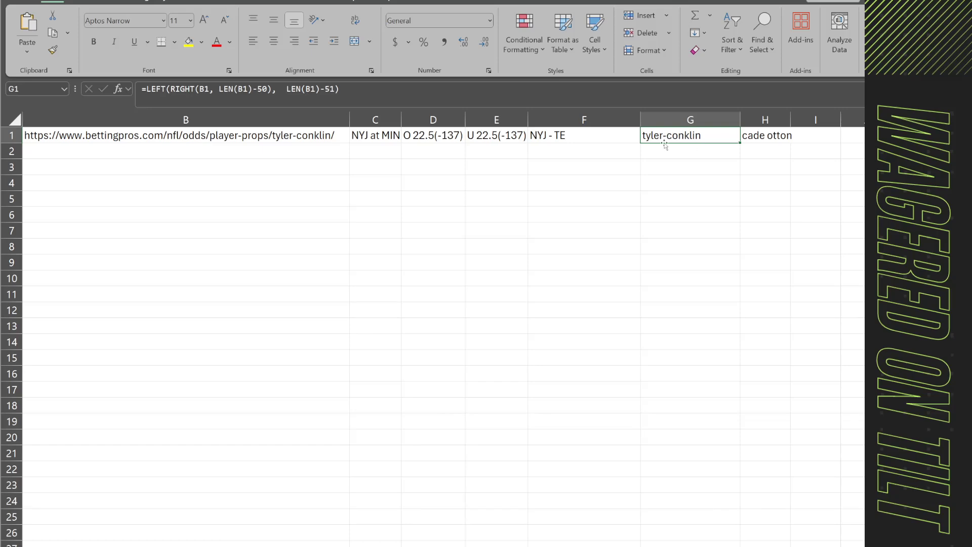
Commit H1's =REPLACE(G1, FIND("-", G1), 1, " ") showing tyler conklin, and autofit column H.
{"action": "left_click", "coordinate": [766, 135]}
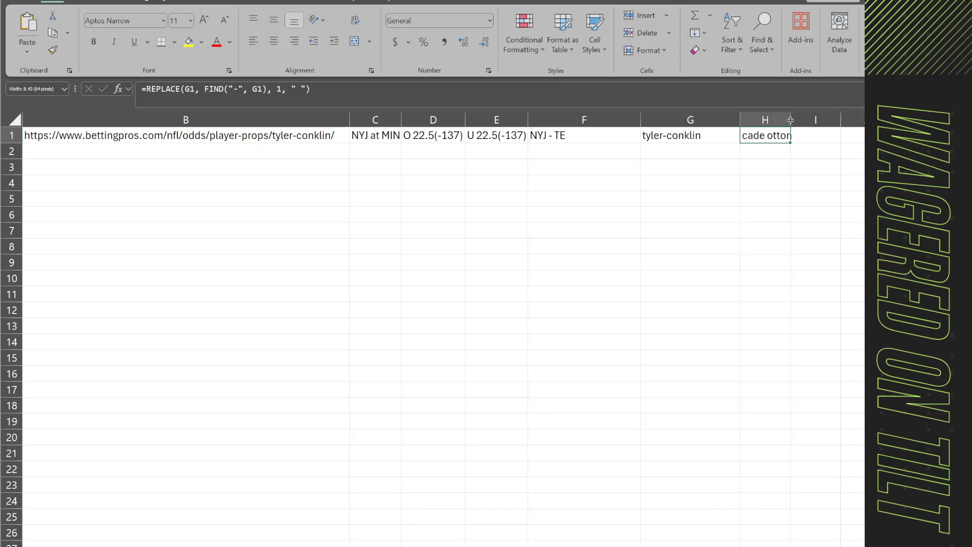
{"action": "double_click", "coordinate": [791, 120]}
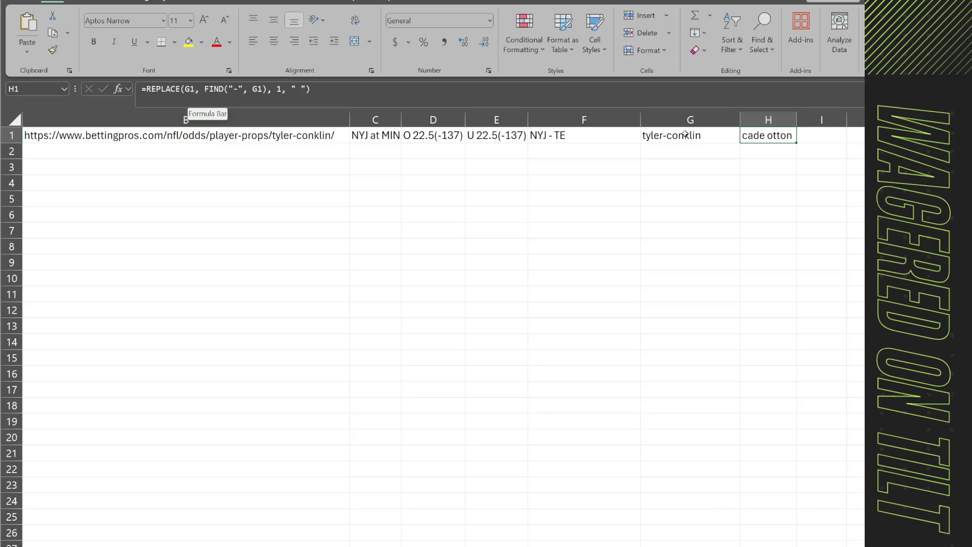
{"action": "double_click", "coordinate": [239, 87]}
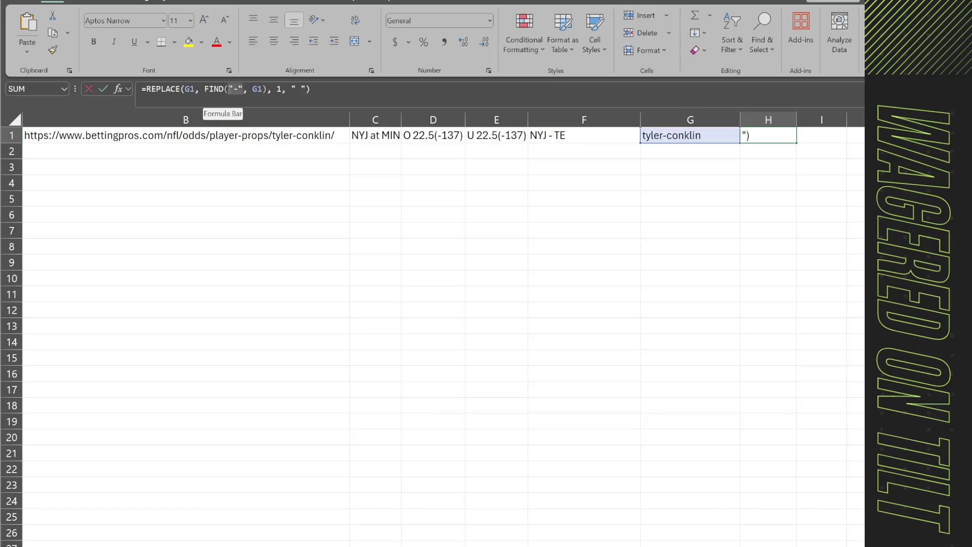
{"action": "left_click", "coordinate": [259, 89]}
{"action": "left_click", "coordinate": [278, 90]}
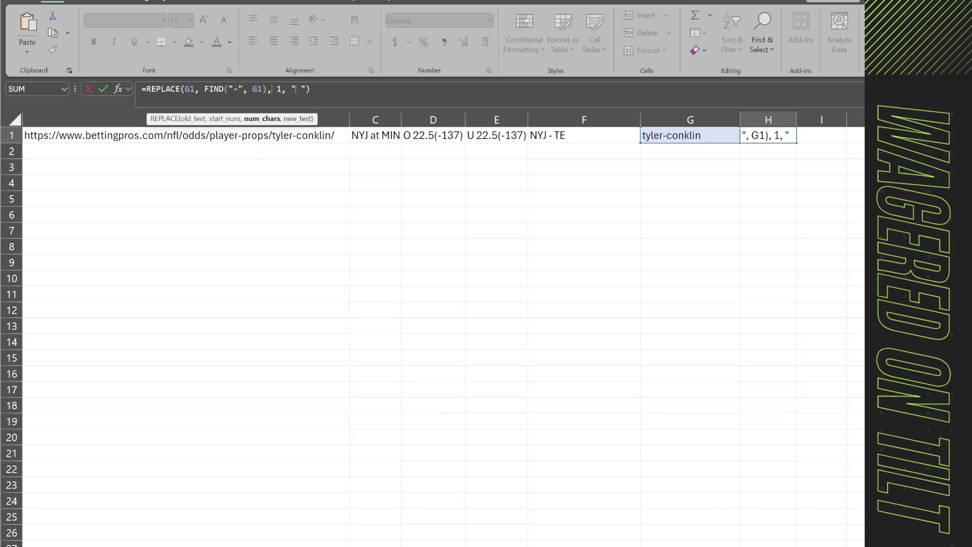
{"action": "left_click", "coordinate": [295, 89]}
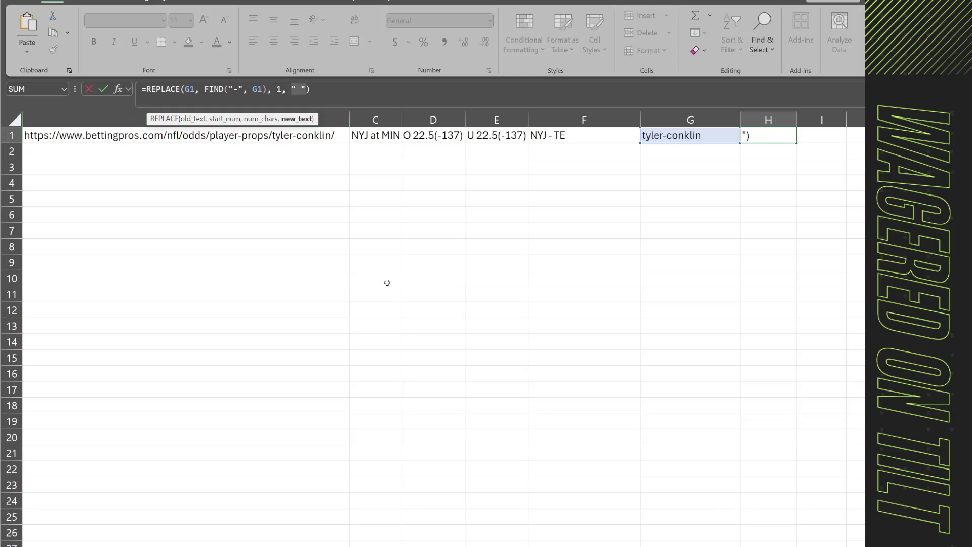
{"action": "key", "text": "Tab"}
{"action": "left_click", "coordinate": [790, 138]}
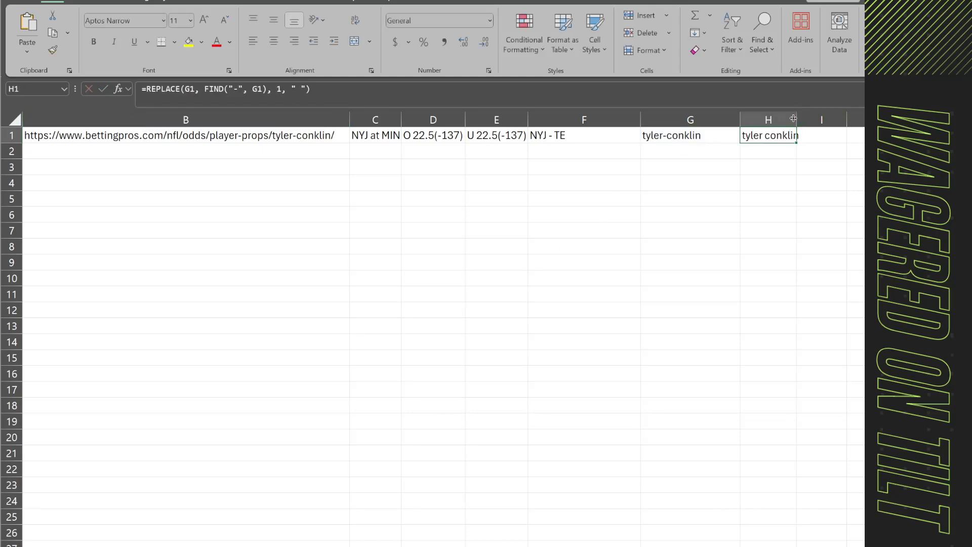
{"action": "double_click", "coordinate": [796, 119]}
{"action": "left_click", "coordinate": [502, 219]}
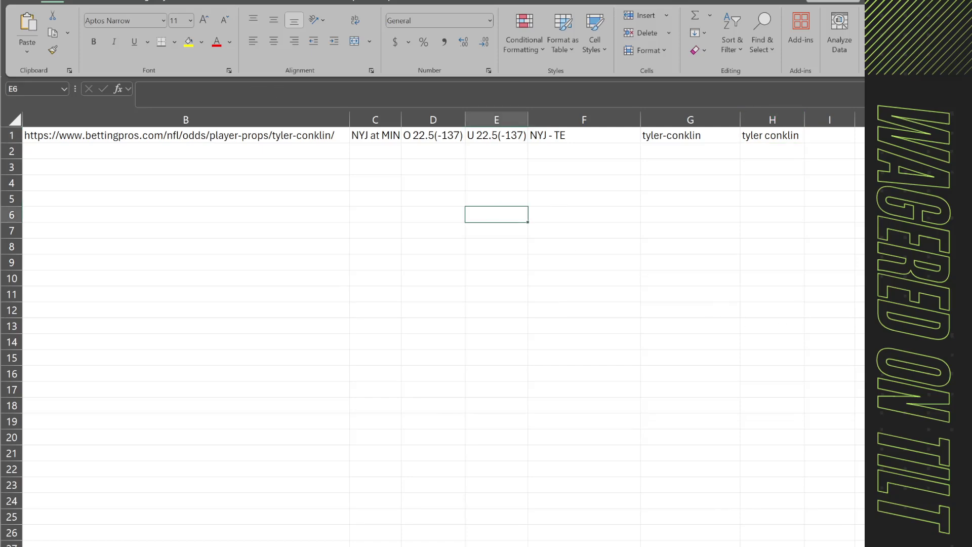
{"action": "scroll", "coordinate": [228, 509], "scroll_direction": "left", "scroll_amount": 1}
{"action": "scroll", "coordinate": [205, 493], "scroll_direction": "down", "scroll_amount": 2}
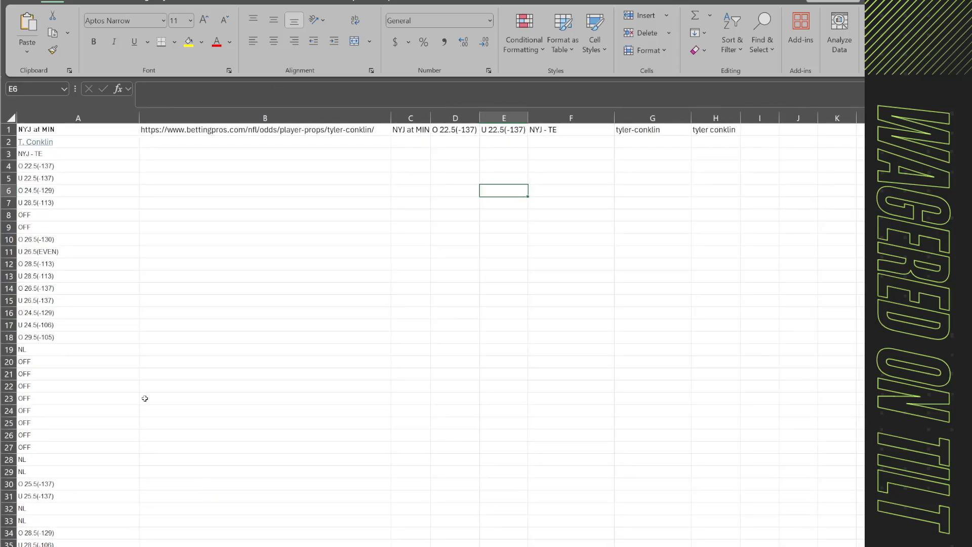
{"action": "left_click", "coordinate": [91, 235]}
{"action": "key", "text": "ctrl+Down"}
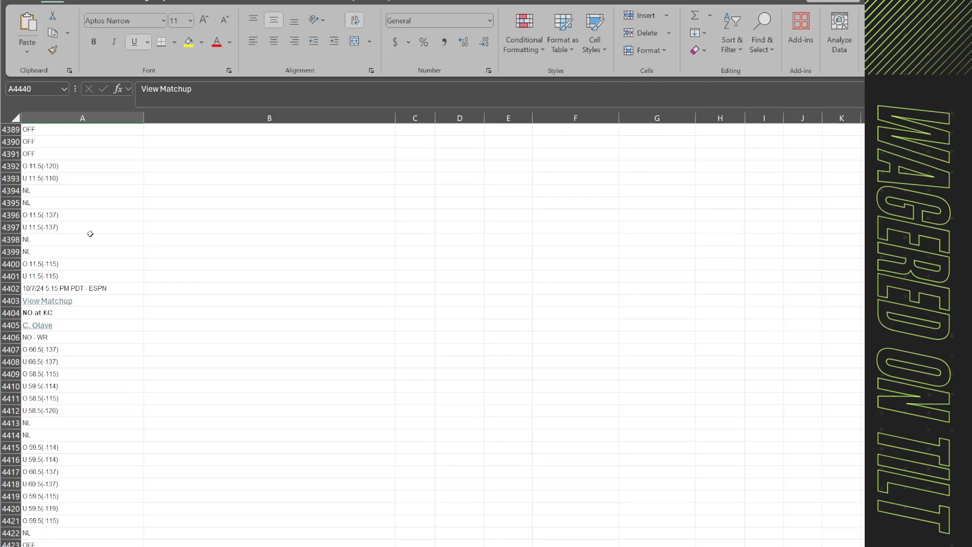
{"action": "key", "text": "ctrl+Up"}
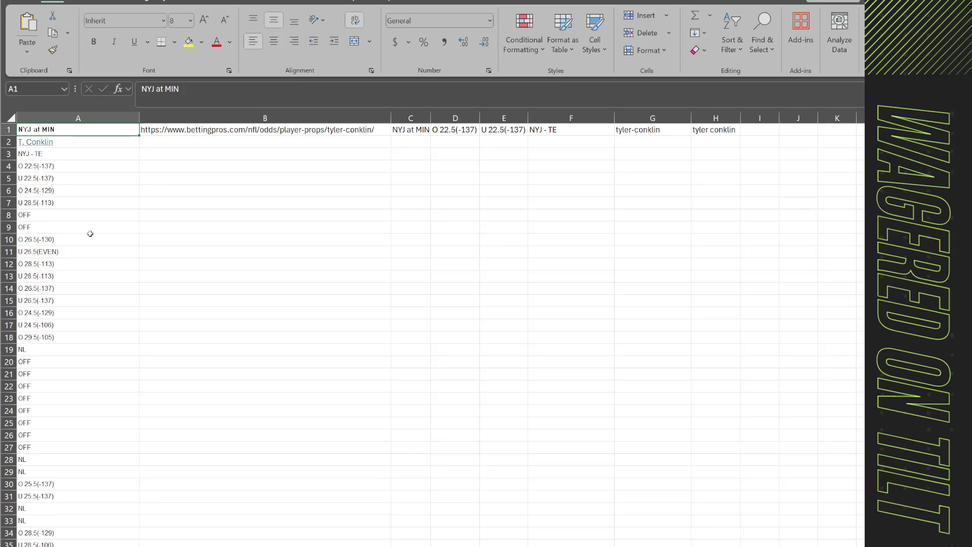
{"action": "left_click", "coordinate": [456, 235]}
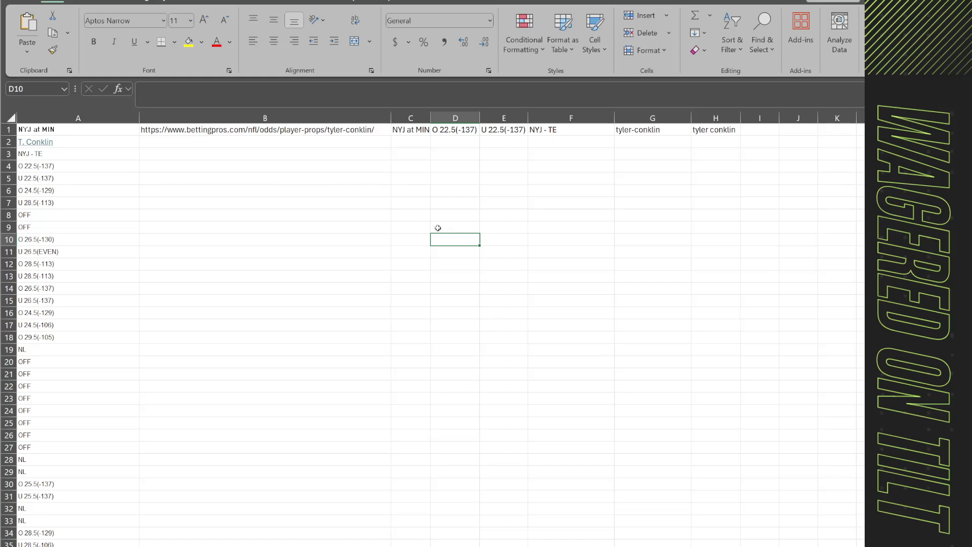
Review CopyFormulasEveryXRows' name and its skipRows, lastRow, currentRow and worksheet declarations.
{"action": "key", "text": "alt+F11"}
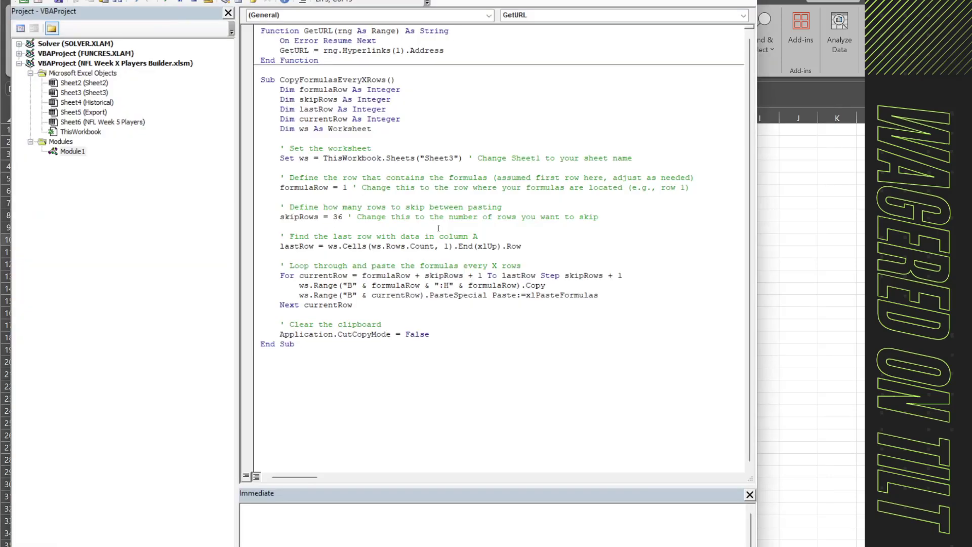
{"action": "left_click", "coordinate": [398, 133]}
{"action": "left_click", "coordinate": [280, 81]}
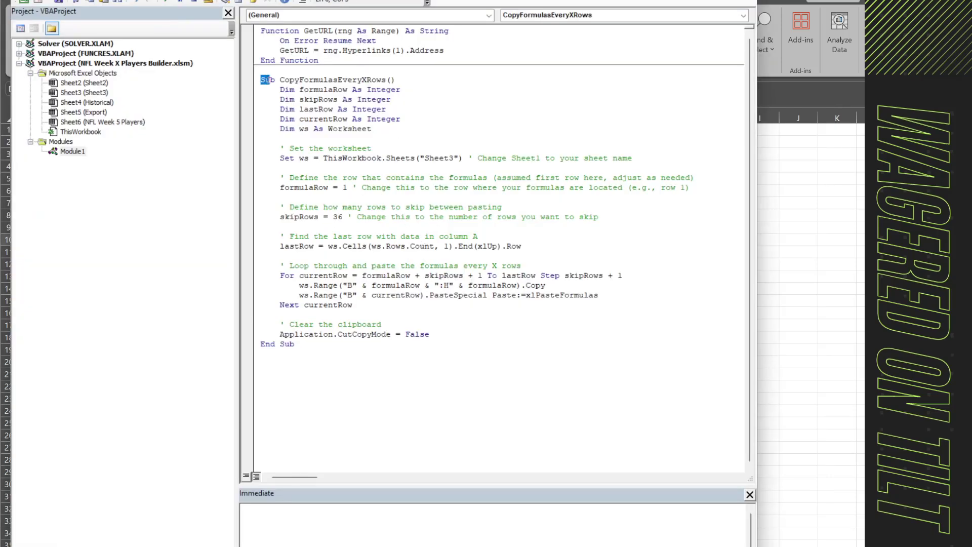
{"action": "left_click", "coordinate": [265, 80]}
{"action": "left_click_drag", "start_coordinate": [281, 80], "coordinate": [260, 80]}
{"action": "left_click", "coordinate": [404, 80]}
{"action": "left_click", "coordinate": [290, 91]}
{"action": "left_click", "coordinate": [365, 100]}
{"action": "left_click", "coordinate": [362, 109]}
{"action": "left_click", "coordinate": [420, 122]}
{"action": "left_click", "coordinate": [279, 129]}
{"action": "left_click", "coordinate": [343, 129]}
Change Sheets("Sheet3") to Sheets("Sheet2") in the Set ws line, then review the formula row value 1.
{"action": "left_click_drag", "start_coordinate": [275, 158], "coordinate": [466, 160]}
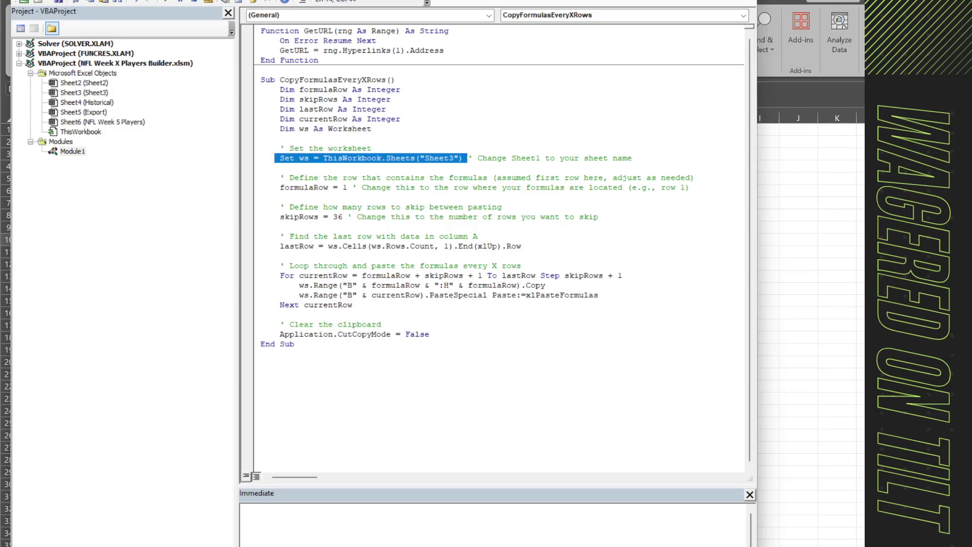
{"action": "left_click", "coordinate": [456, 158]}
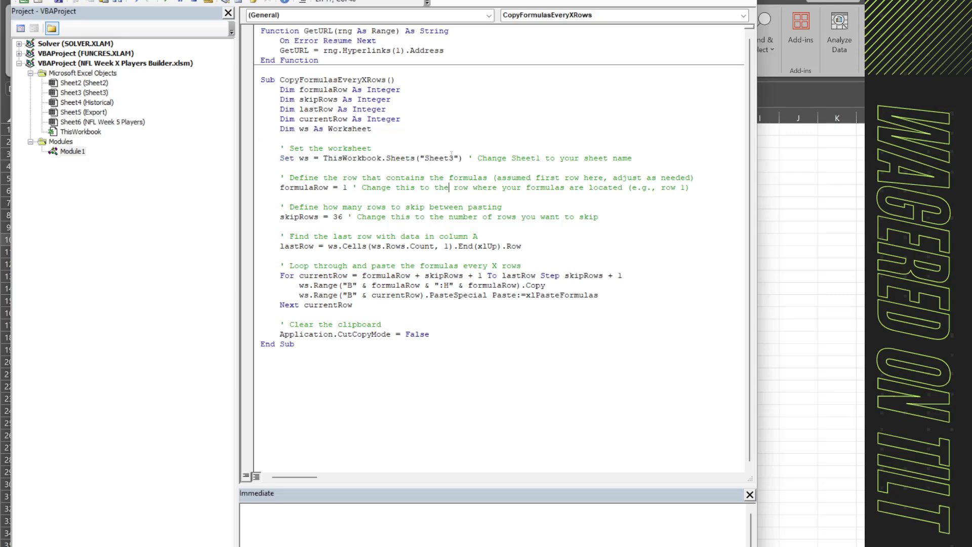
{"action": "key", "text": "BackSpace"}
{"action": "type", "text": "2"}
{"action": "left_click", "coordinate": [489, 207]}
{"action": "left_click_drag", "start_coordinate": [282, 178], "coordinate": [692, 179]}
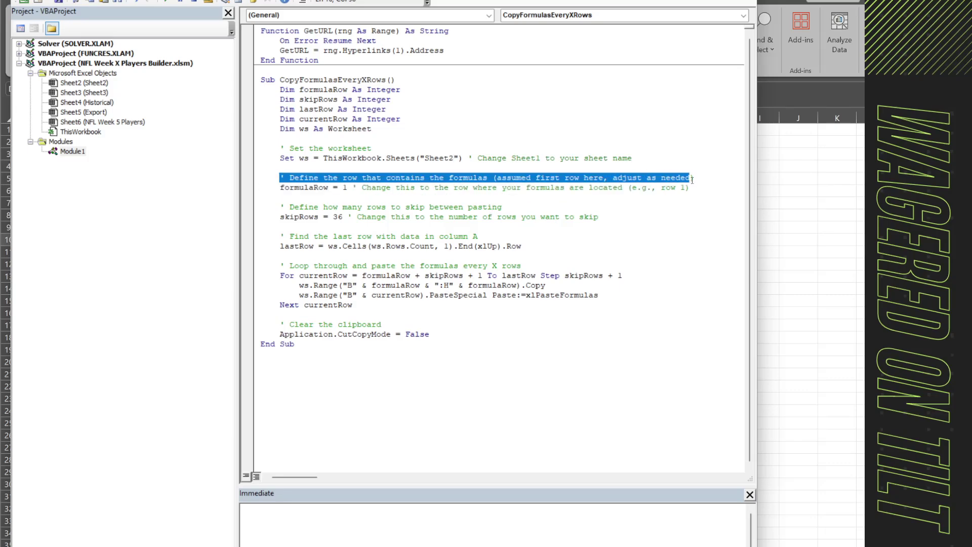
{"action": "left_click", "coordinate": [411, 200]}
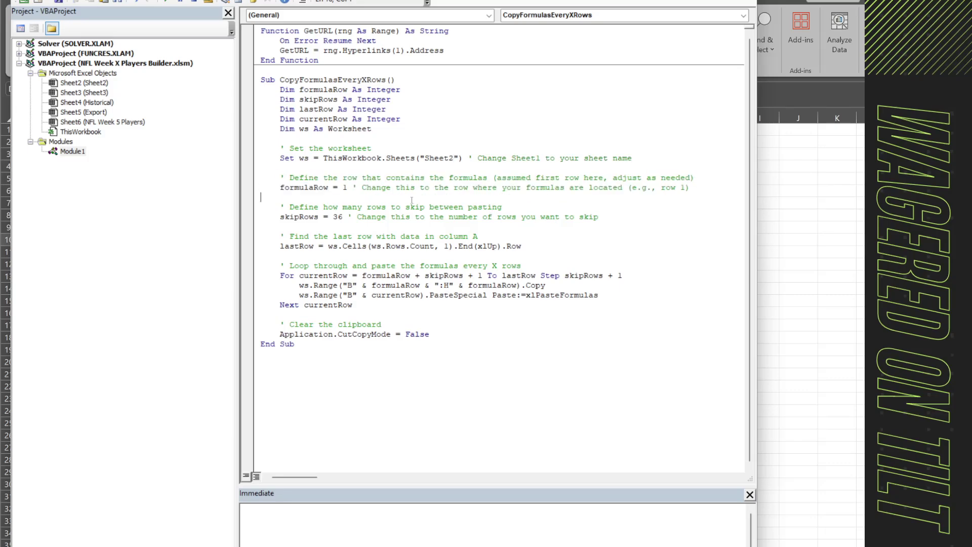
{"action": "left_click", "coordinate": [345, 188]}
{"action": "key", "text": "alt+F11"}
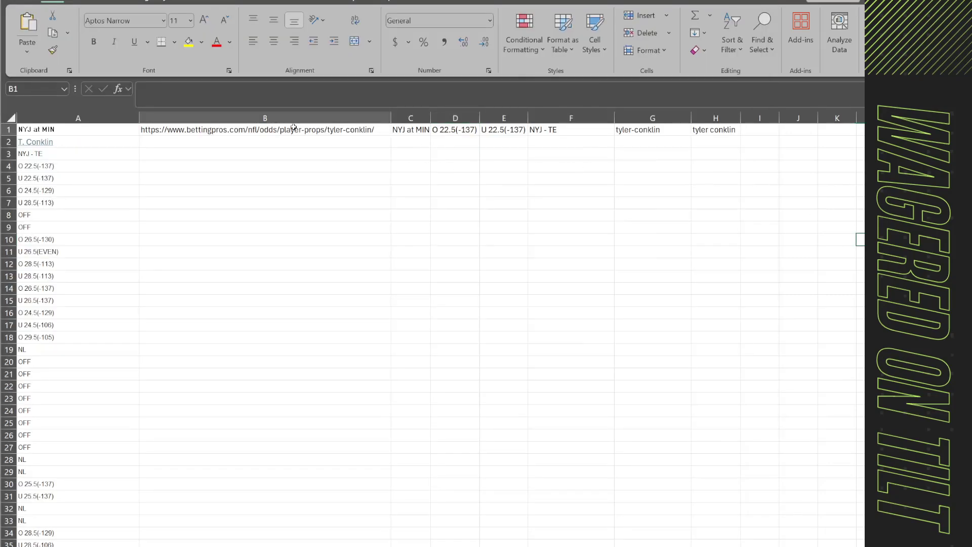
{"action": "left_click_drag", "start_coordinate": [298, 129], "coordinate": [709, 131]}
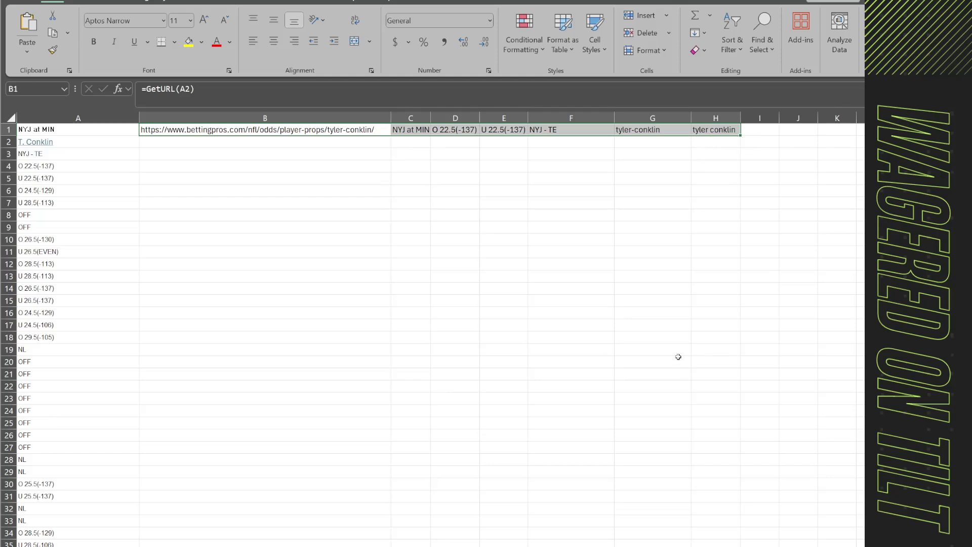
{"action": "key", "text": "alt+F11"}
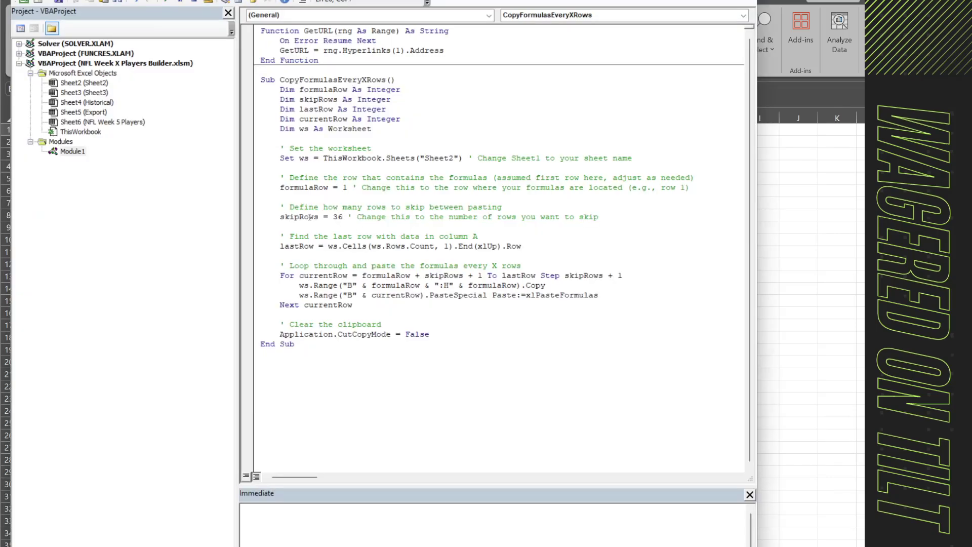
{"action": "left_click", "coordinate": [821, 279]}
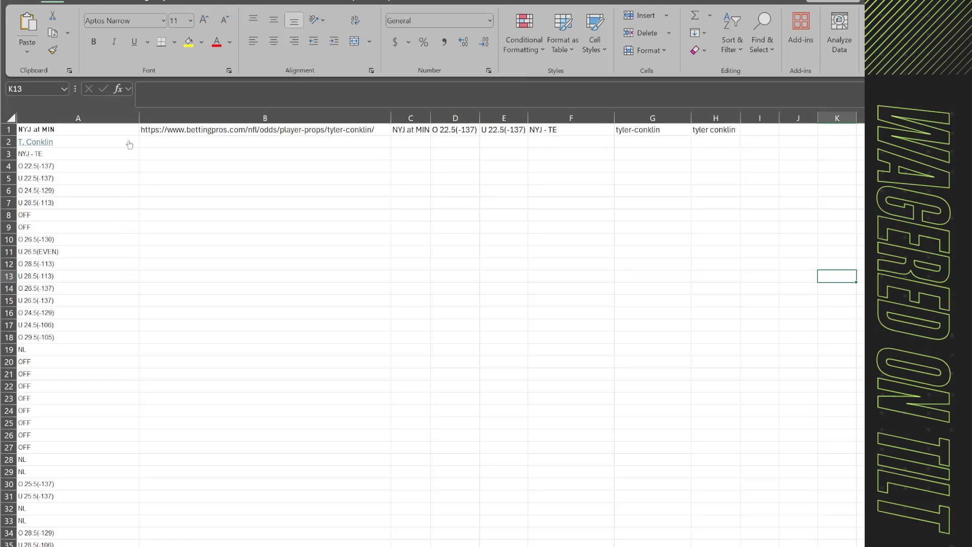
{"action": "left_click", "coordinate": [167, 142]}
{"action": "key", "text": "Left"}
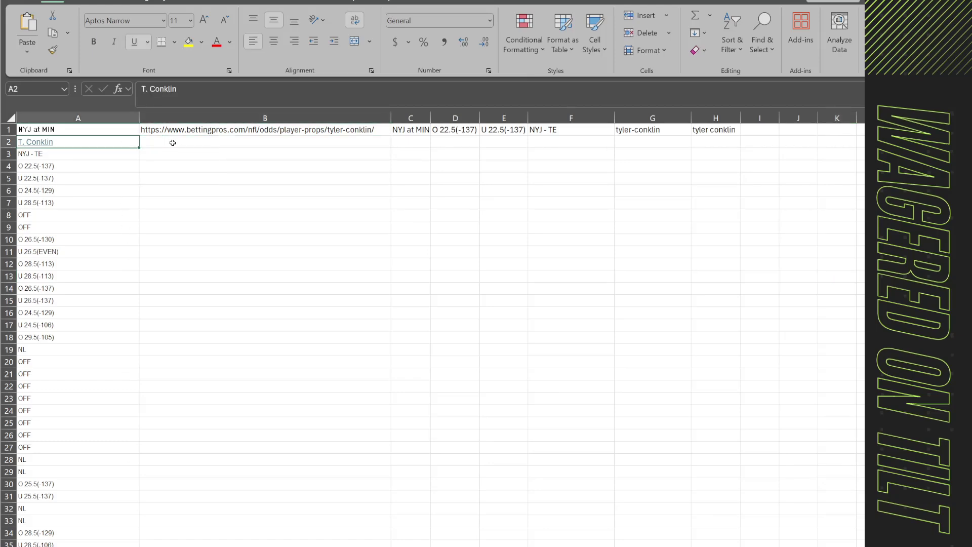
{"action": "key", "text": "ctrl+shift+Down"}
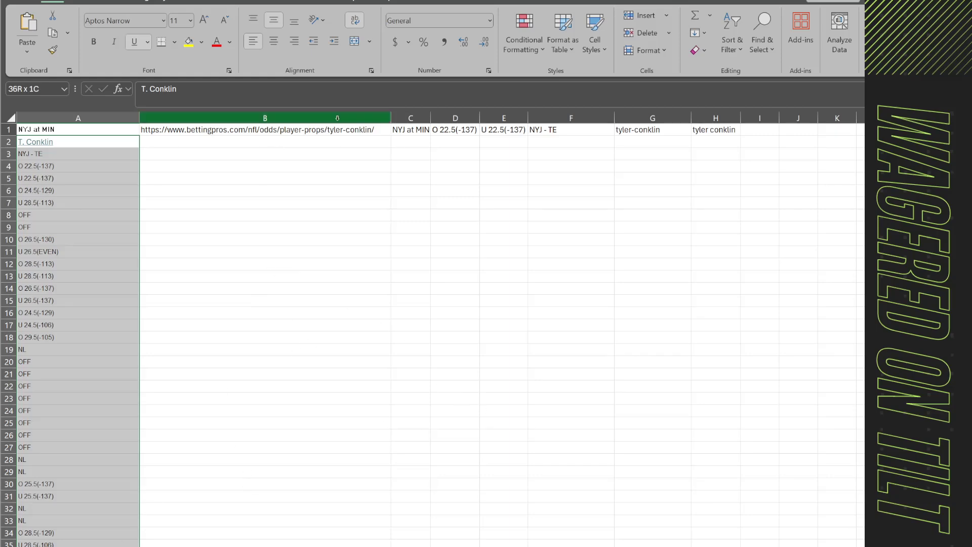
{"action": "scroll", "coordinate": [240, 329], "scroll_direction": "down", "scroll_amount": 1}
{"action": "scroll", "coordinate": [240, 329], "scroll_direction": "down", "scroll_amount": 2}
{"action": "scroll", "coordinate": [238, 329], "scroll_direction": "up", "scroll_amount": 3}
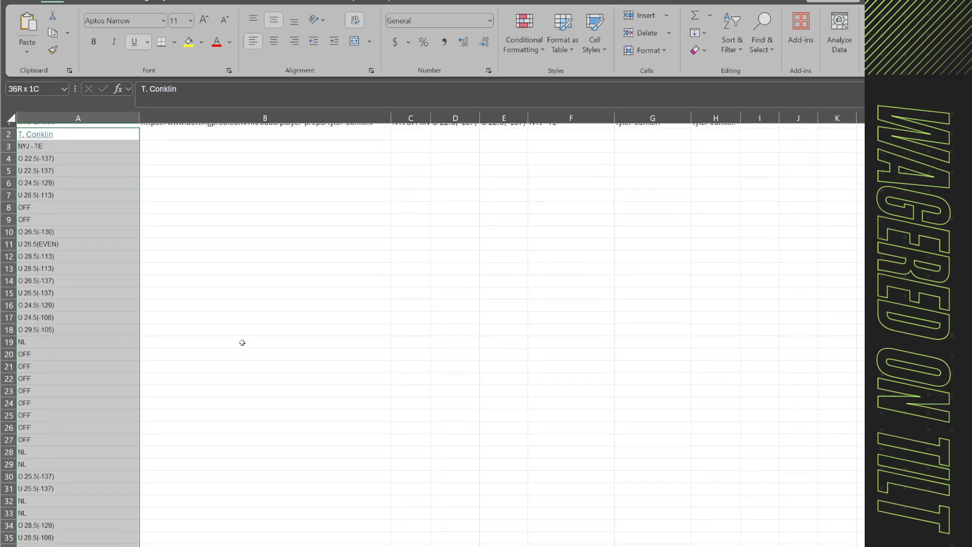
{"action": "left_click", "coordinate": [338, 385]}
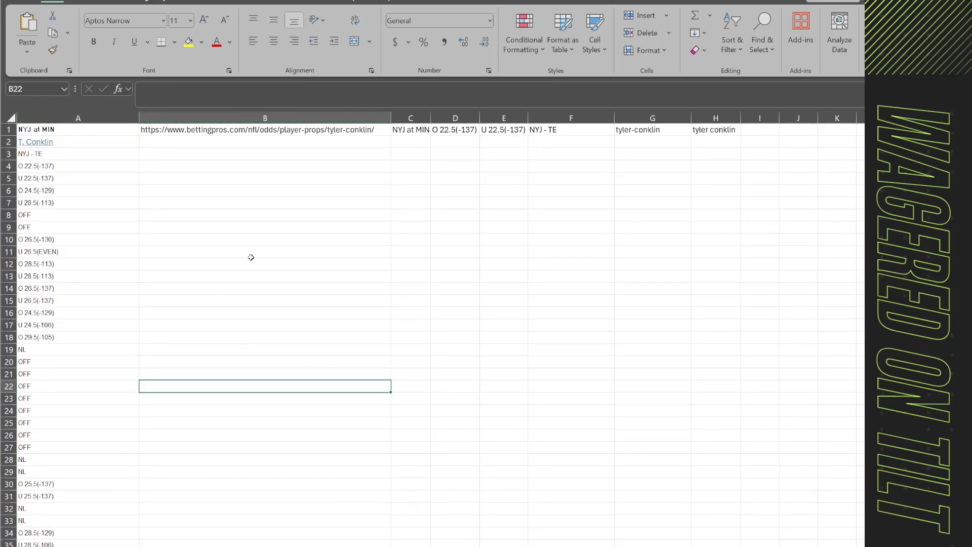
{"action": "left_click", "coordinate": [239, 134]}
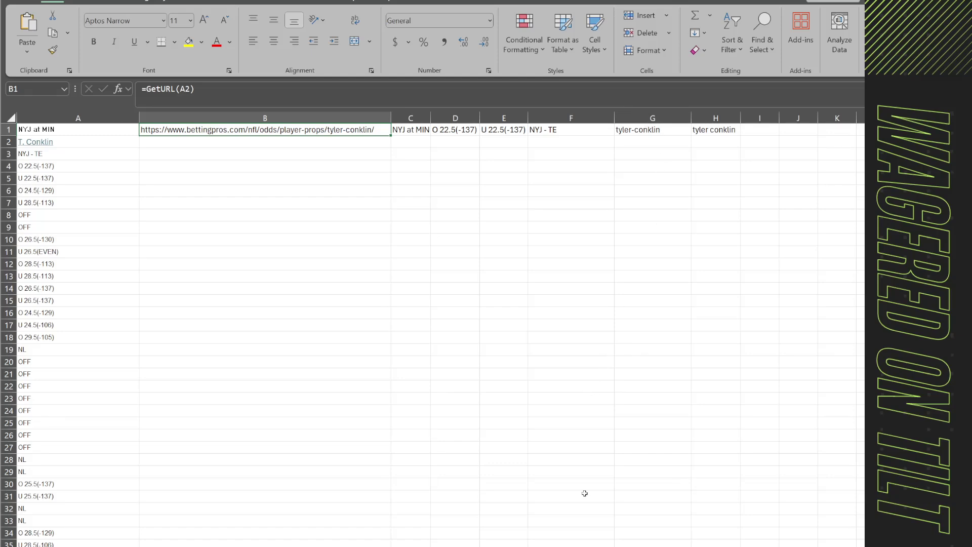
{"action": "key", "text": "alt+F11"}
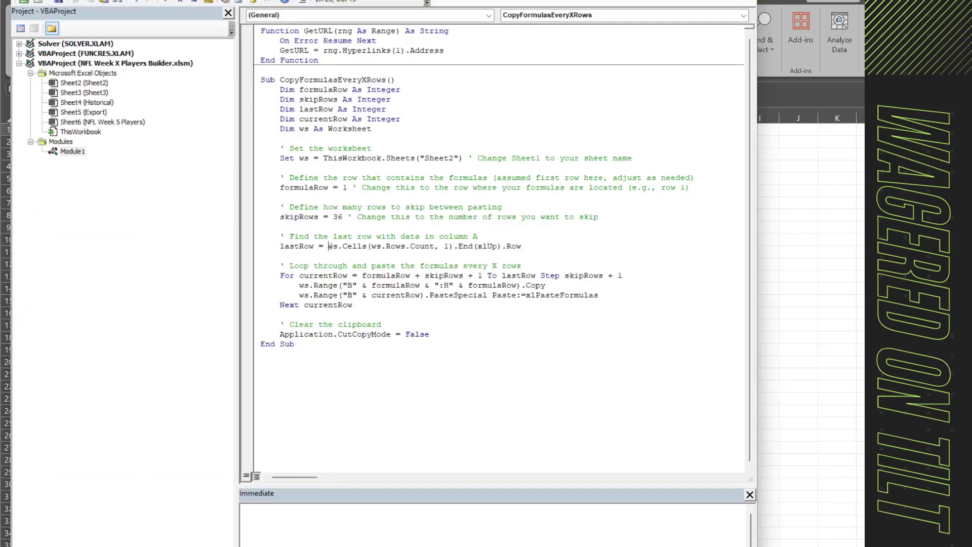
{"action": "left_click", "coordinate": [363, 247]}
Review the lastRow lookup and the For loop's row range and step.
{"action": "left_click_drag", "start_coordinate": [386, 247], "coordinate": [443, 246]}
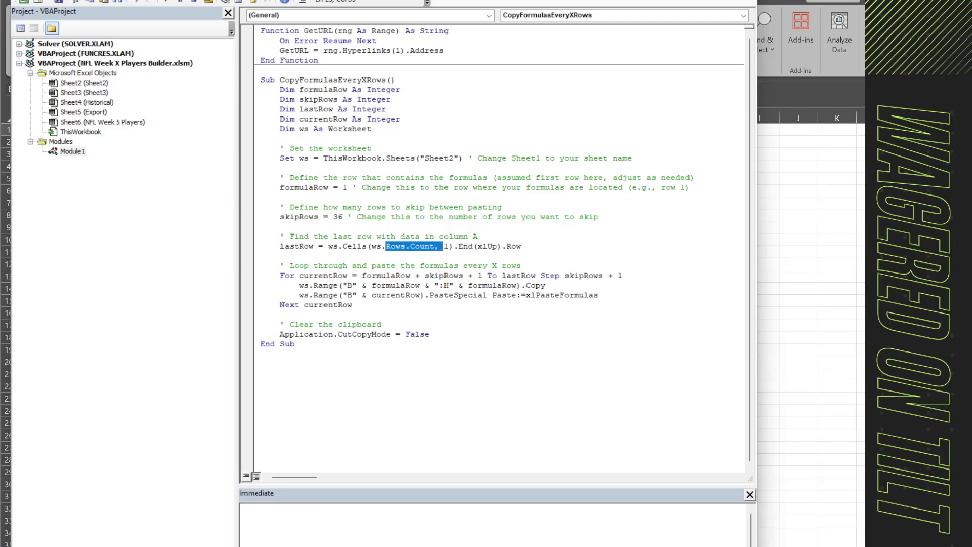
{"action": "left_click_drag", "start_coordinate": [540, 247], "coordinate": [261, 246]}
{"action": "left_click", "coordinate": [365, 360]}
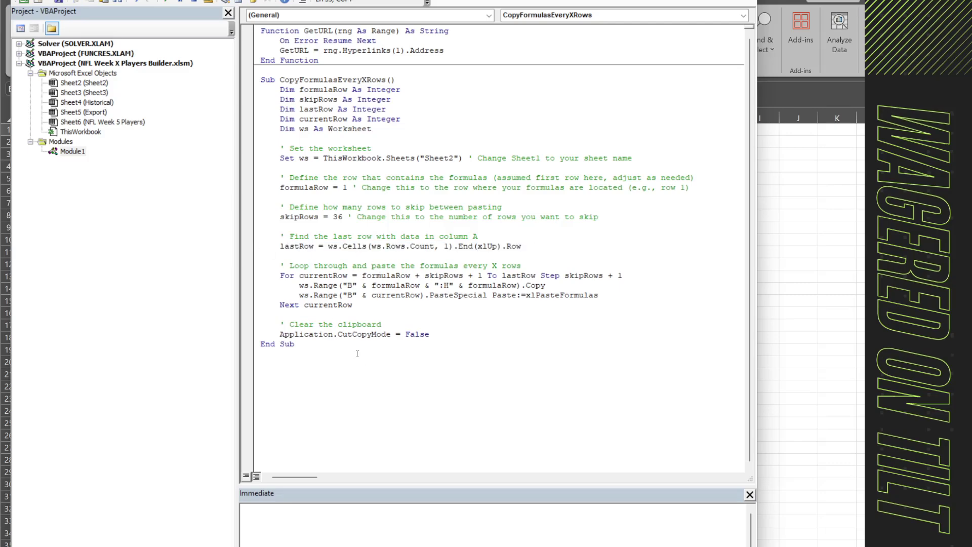
{"action": "left_click", "coordinate": [285, 285]}
{"action": "left_click_drag", "start_coordinate": [296, 275], "coordinate": [323, 276]}
{"action": "left_click", "coordinate": [367, 275]}
{"action": "key", "text": "Right"}
{"action": "left_click_drag", "start_coordinate": [554, 275], "coordinate": [299, 276]}
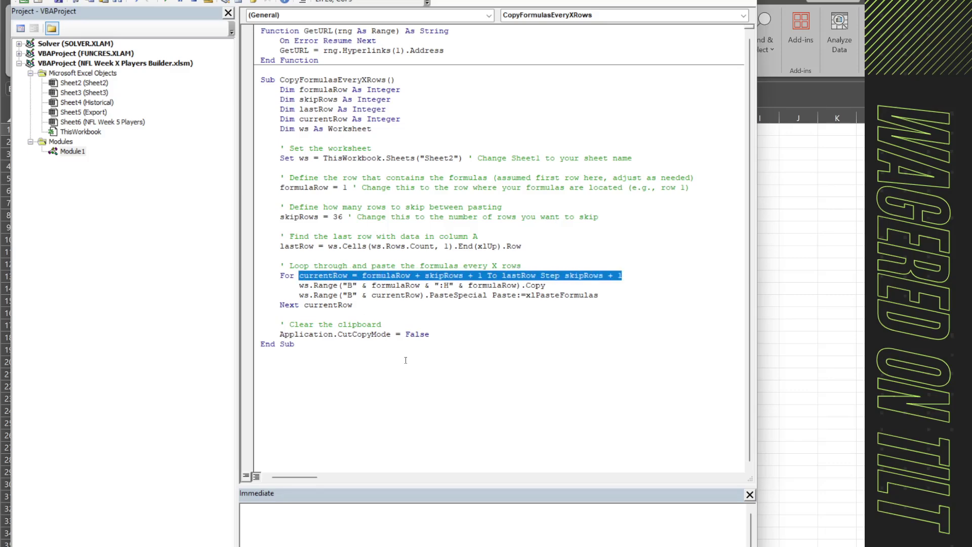
{"action": "left_click", "coordinate": [406, 360]}
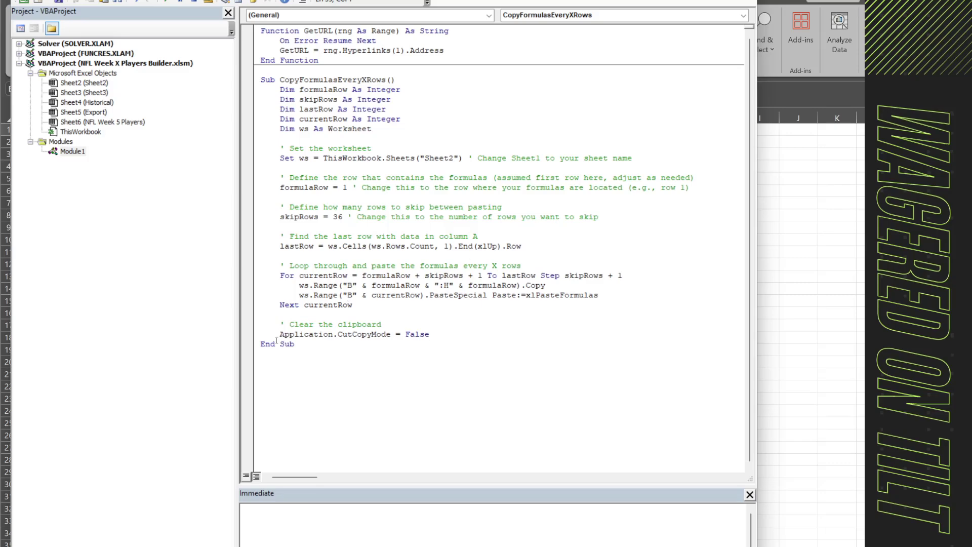
Compare the B–H copy line with row 1's formulas, review the paste lines, then run the macro.
{"action": "left_click_drag", "start_coordinate": [299, 285], "coordinate": [599, 285]}
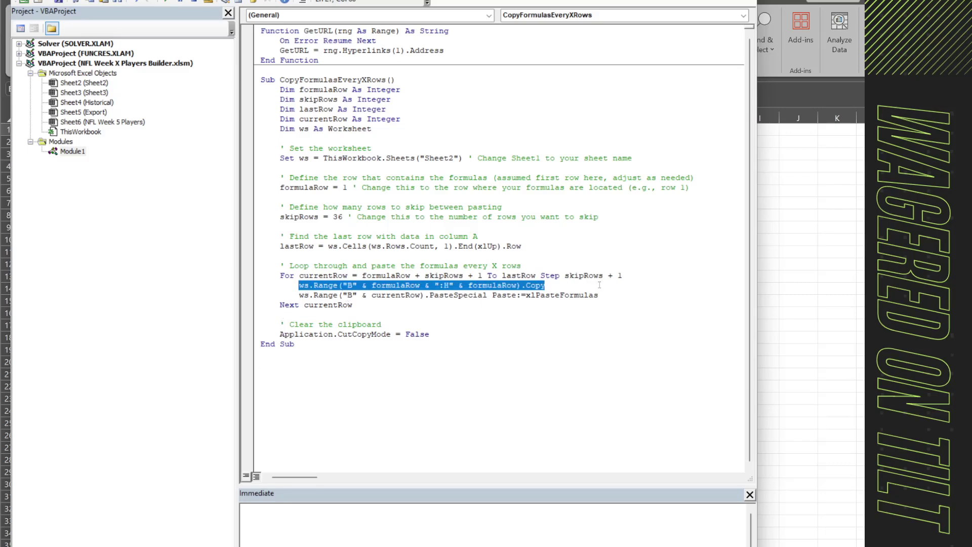
{"action": "left_click", "coordinate": [798, 286]}
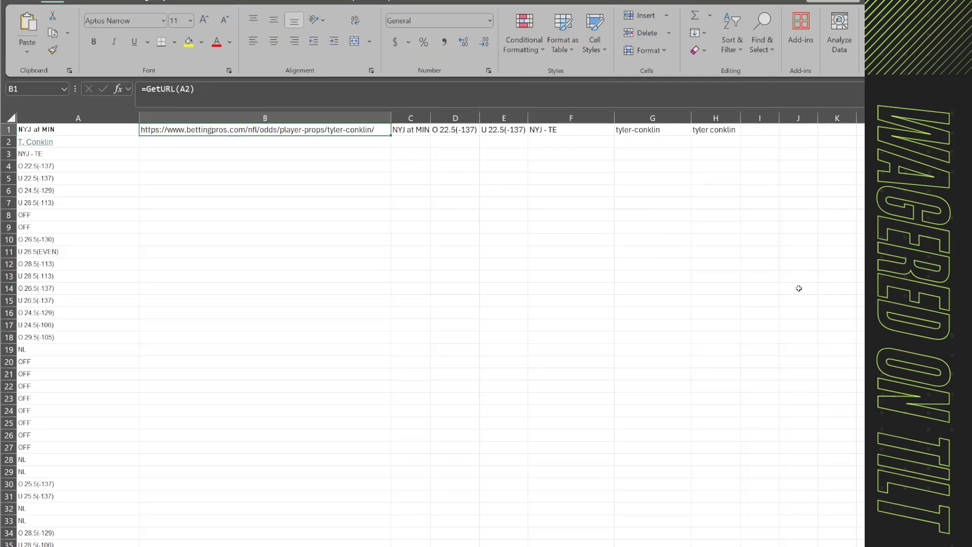
{"action": "left_click_drag", "start_coordinate": [711, 130], "coordinate": [253, 130]}
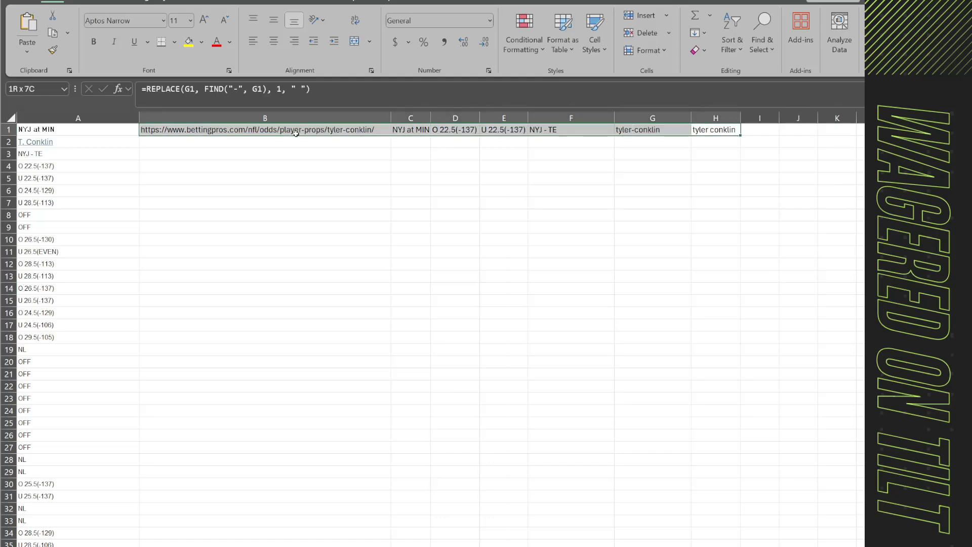
{"action": "key", "text": "alt+Tab"}
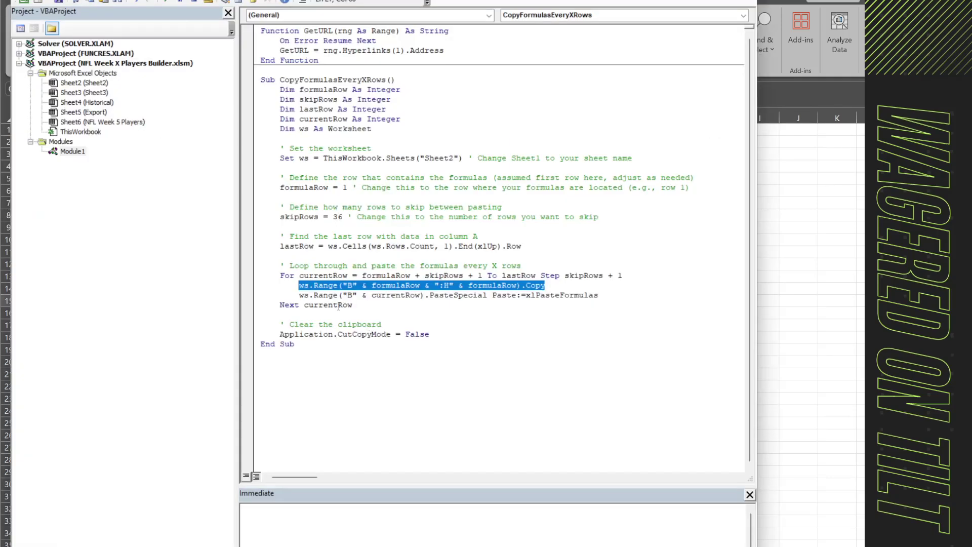
{"action": "left_click", "coordinate": [312, 294]}
{"action": "left_click", "coordinate": [369, 295]}
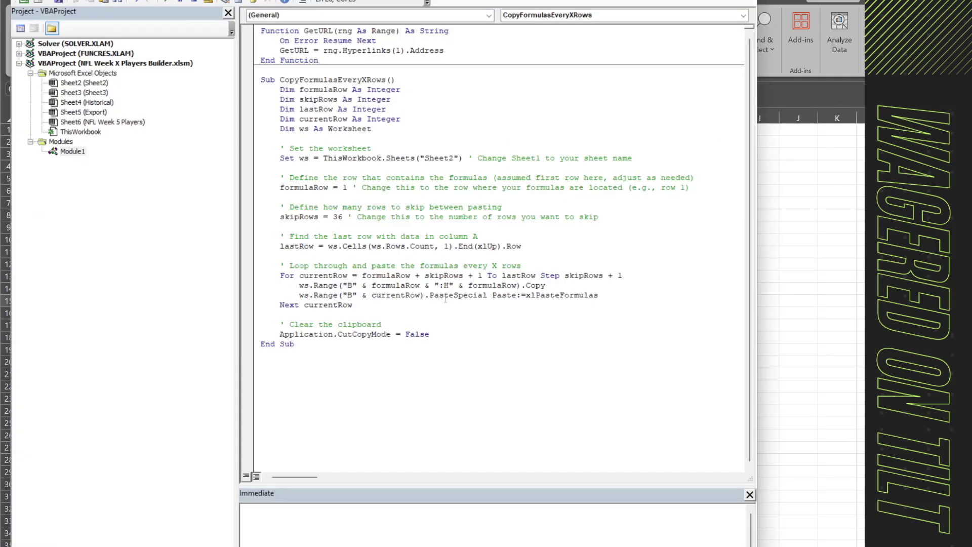
{"action": "left_click_drag", "start_coordinate": [598, 295], "coordinate": [425, 295]}
{"action": "left_click", "coordinate": [320, 339]}
{"action": "left_click", "coordinate": [381, 325]}
{"action": "left_click", "coordinate": [371, 334]}
{"action": "left_click", "coordinate": [167, 2]}
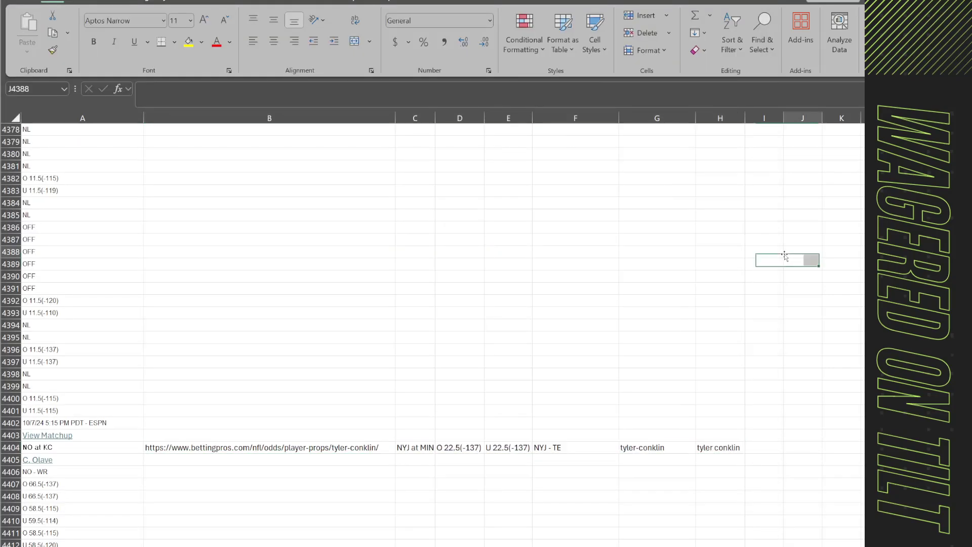
Verify the GetURL formula copied into B4404, then jump back to the top of Sheet2.
{"action": "left_click", "coordinate": [786, 255]}
{"action": "left_click", "coordinate": [470, 250]}
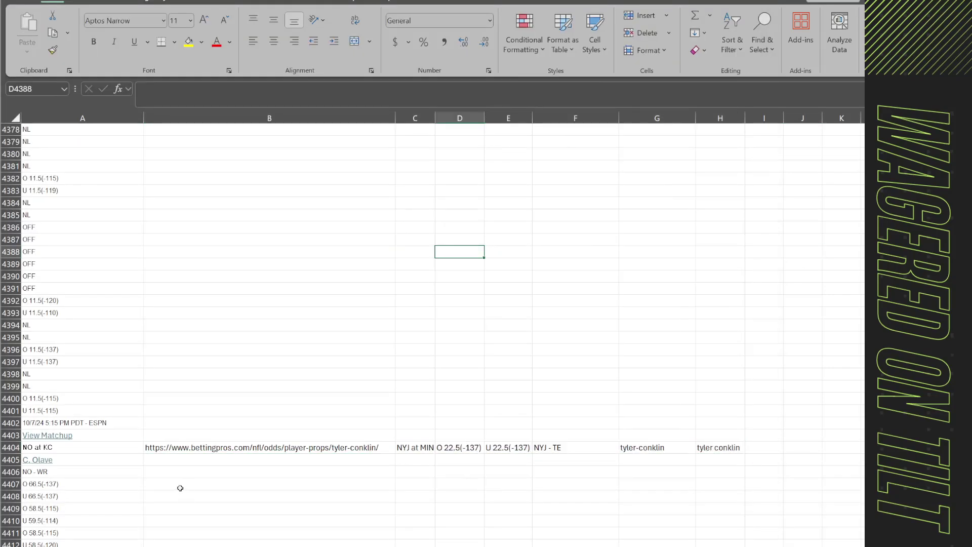
{"action": "left_click", "coordinate": [60, 488]}
{"action": "scroll", "coordinate": [57, 488], "scroll_direction": "down", "scroll_amount": 3}
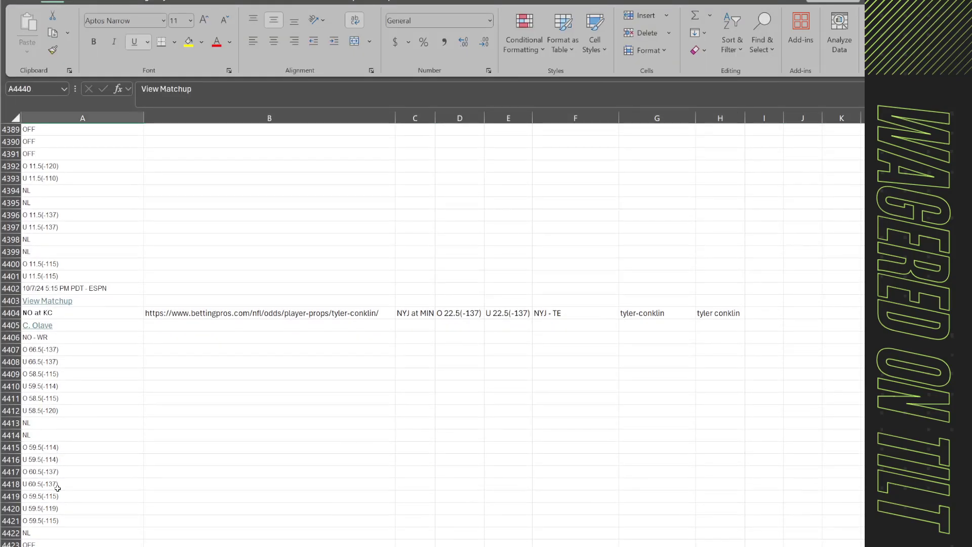
{"action": "left_click", "coordinate": [339, 312]}
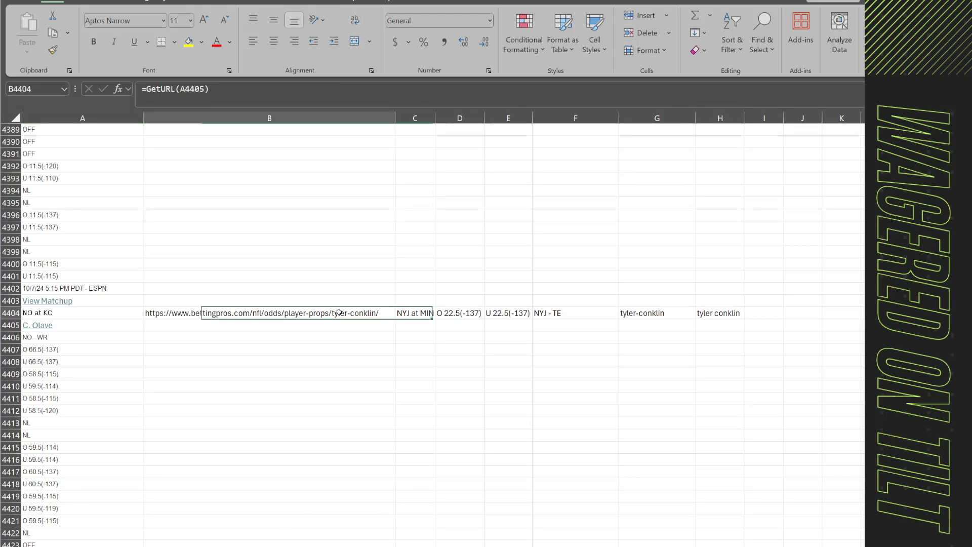
{"action": "left_click", "coordinate": [786, 289]}
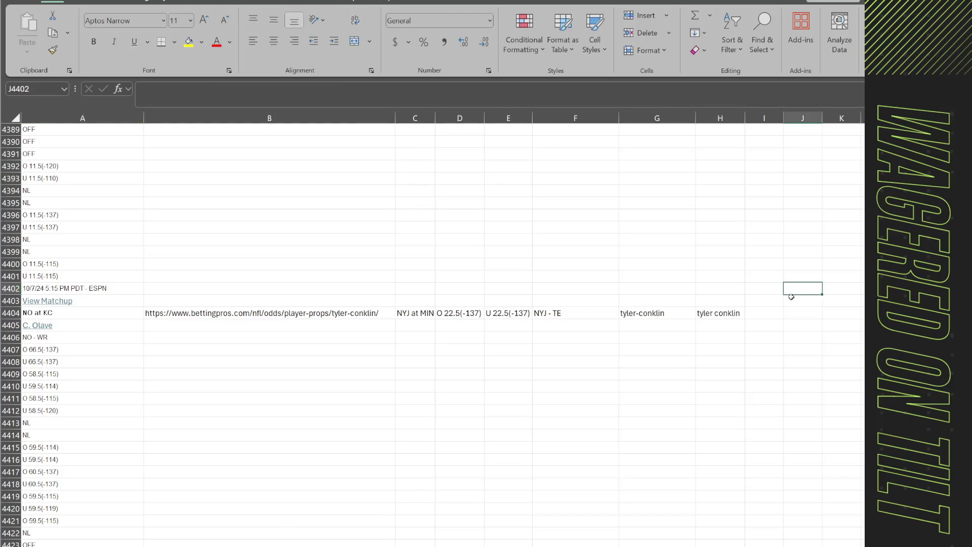
{"action": "key", "text": "ctrl+Up"}
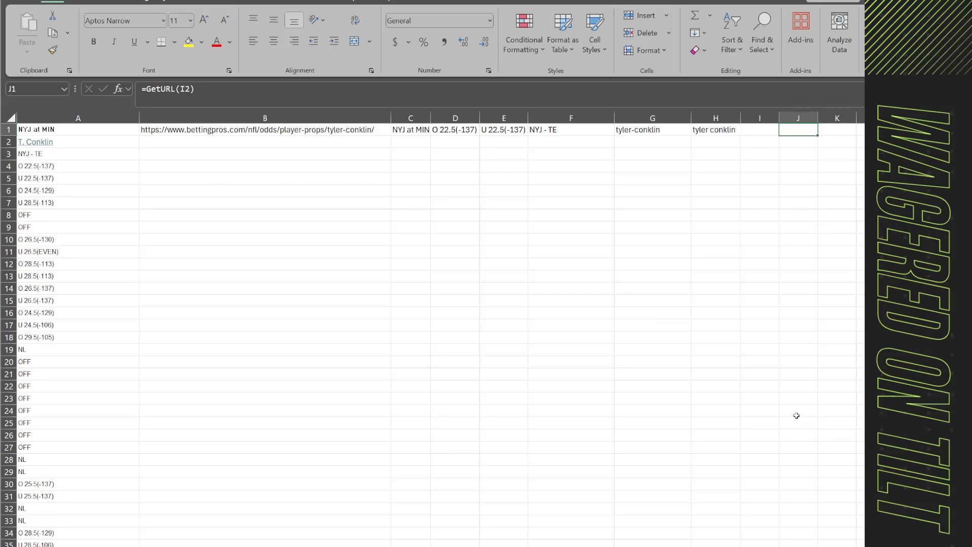
Autofit column H and confirm H38 shows 'mike williams-wr'.
{"action": "double_click", "coordinate": [740, 118]}
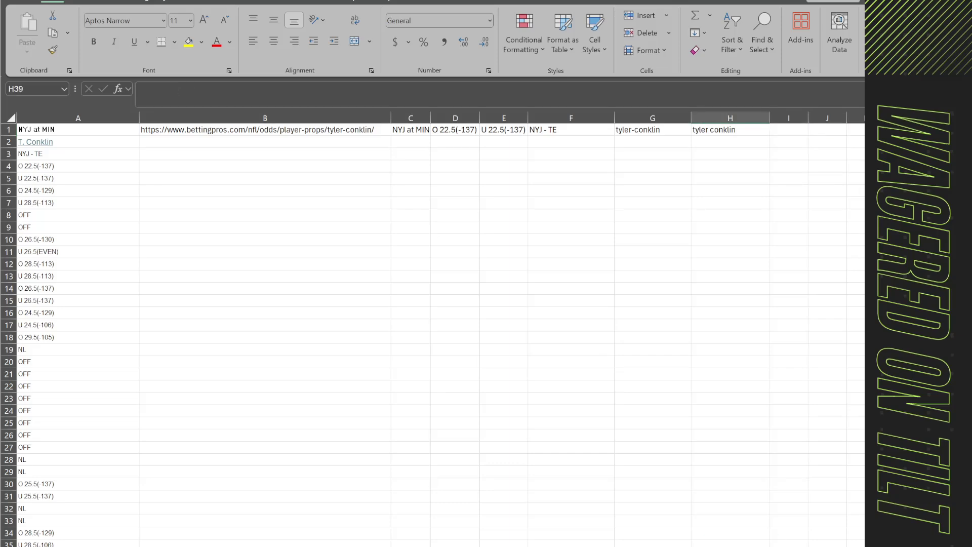
{"action": "key", "text": "Up"}
{"action": "scroll", "coordinate": [734, 385], "scroll_direction": "down", "scroll_amount": 6}
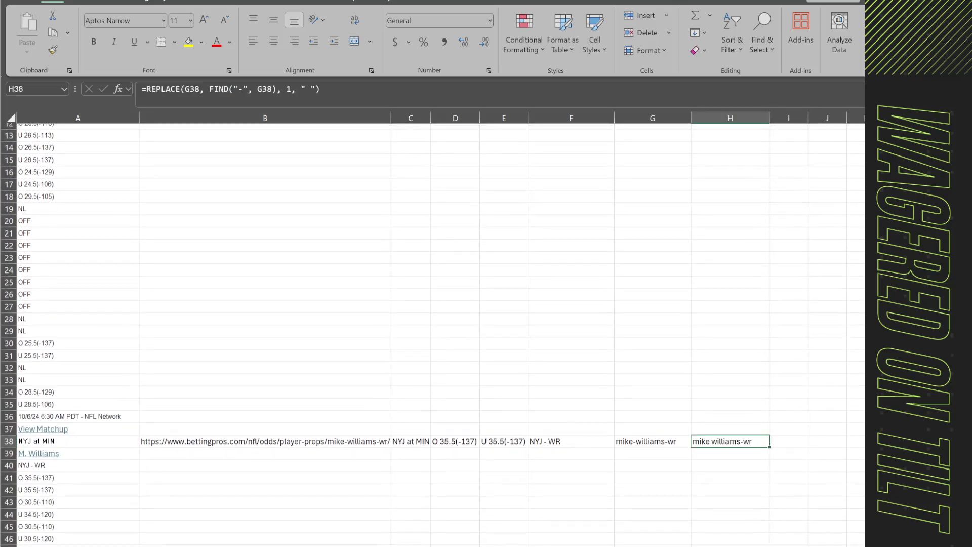
{"action": "scroll", "coordinate": [735, 385], "scroll_direction": "down", "scroll_amount": 1}
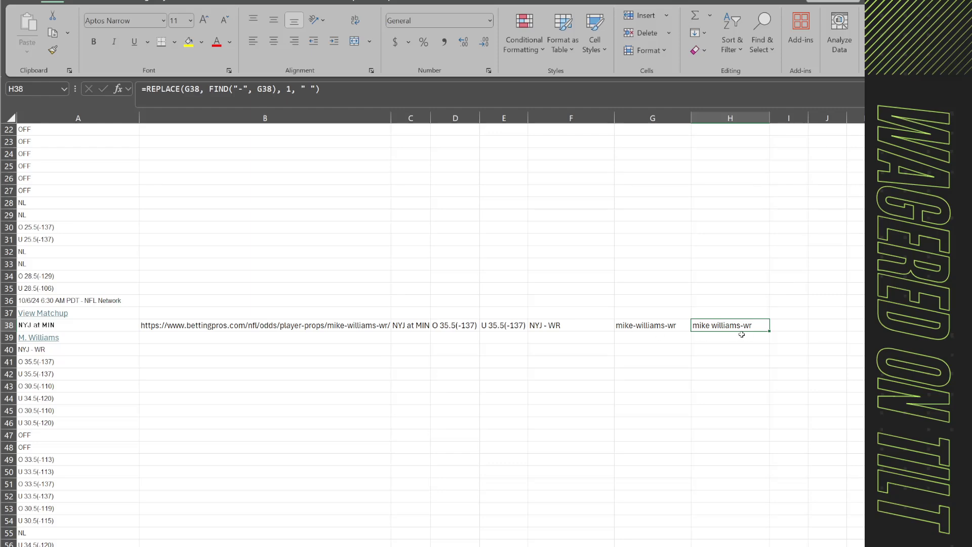
{"action": "scroll", "coordinate": [714, 439], "scroll_direction": "down", "scroll_amount": 6}
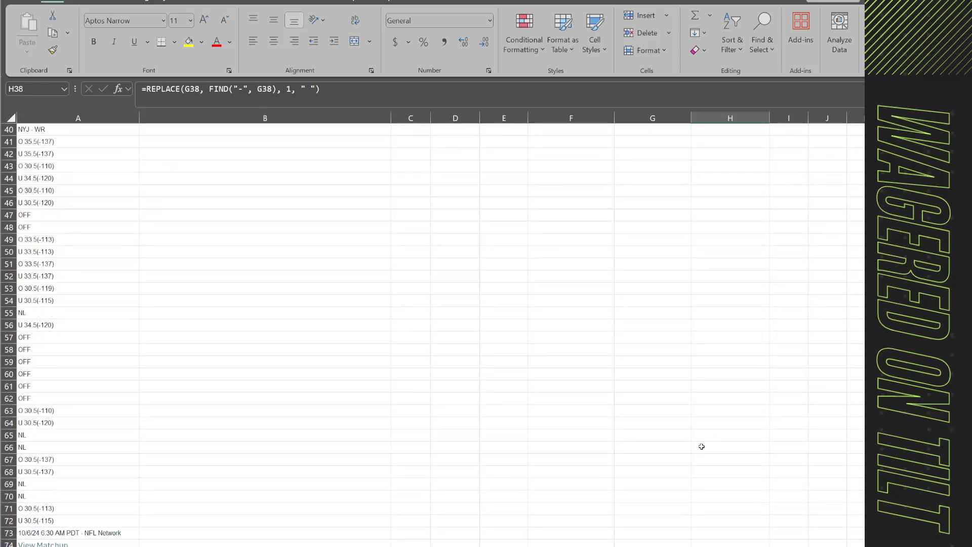
{"action": "scroll", "coordinate": [709, 476], "scroll_direction": "up", "scroll_amount": 9}
{"action": "scroll", "coordinate": [709, 486], "scroll_direction": "down", "scroll_amount": 6}
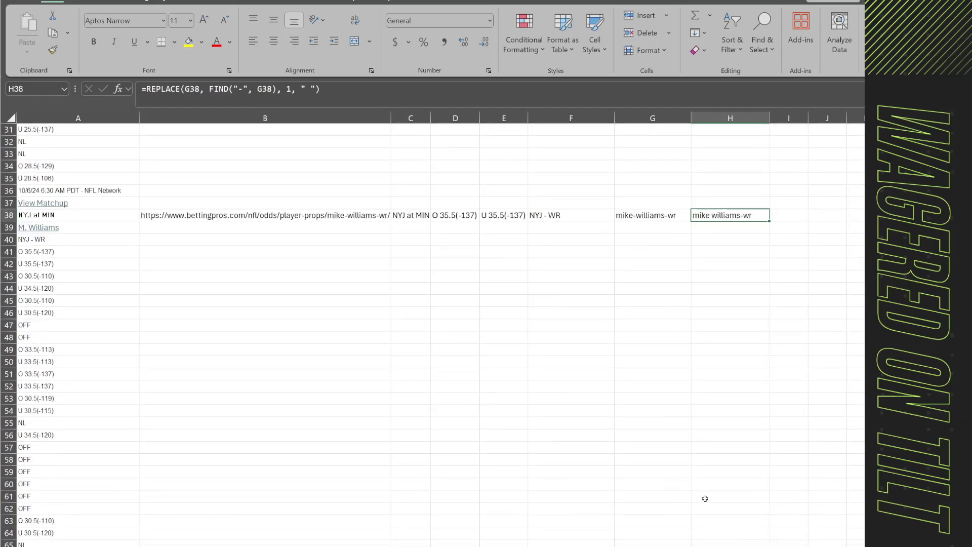
{"action": "scroll", "coordinate": [705, 499], "scroll_direction": "up", "scroll_amount": 10}
{"action": "left_click", "coordinate": [724, 508]}
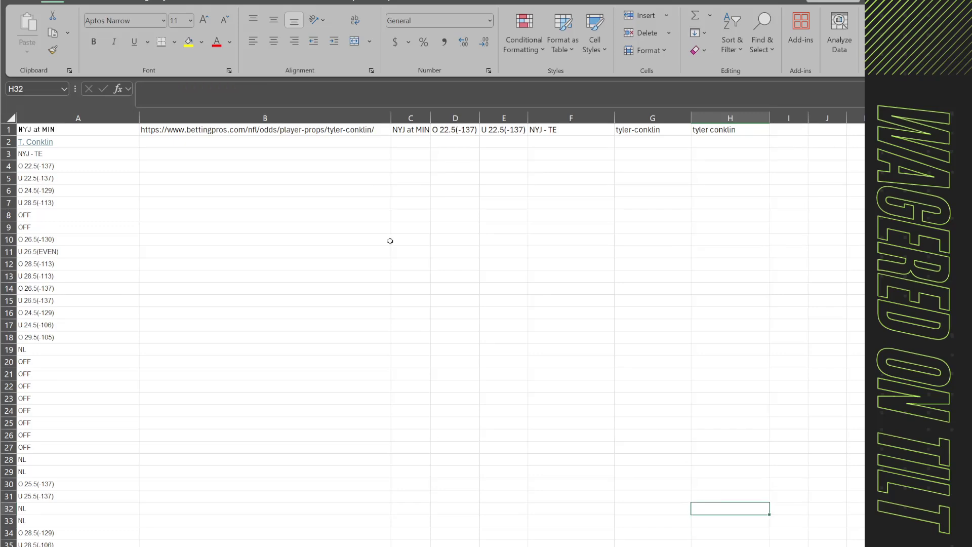
{"action": "left_click", "coordinate": [314, 128]}
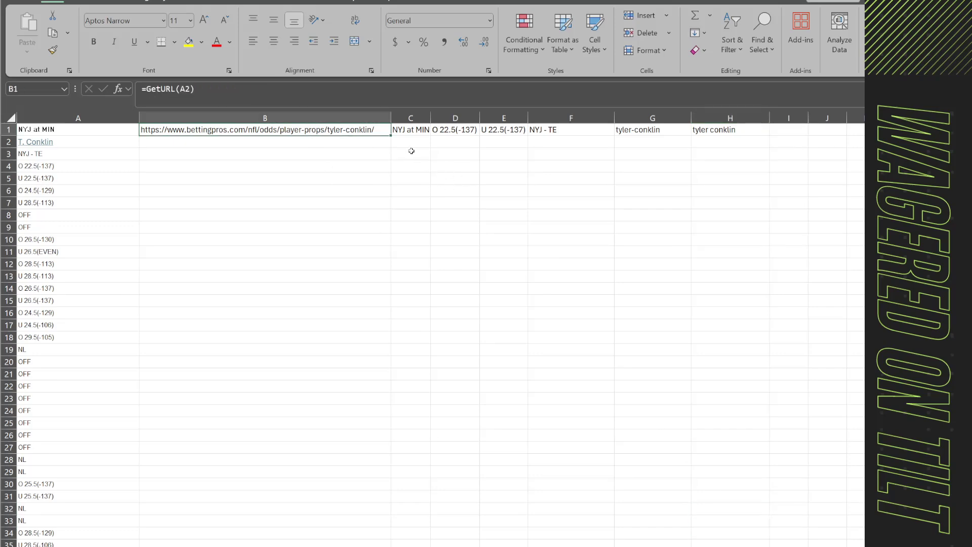
{"action": "left_click", "coordinate": [406, 127]}
{"action": "left_click", "coordinate": [469, 129]}
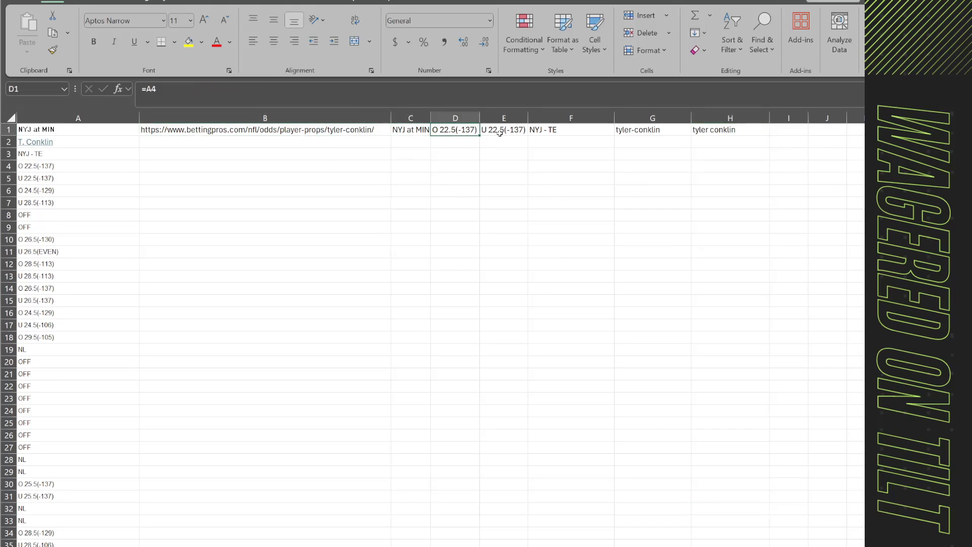
{"action": "left_click", "coordinate": [499, 133]}
{"action": "left_click", "coordinate": [558, 128]}
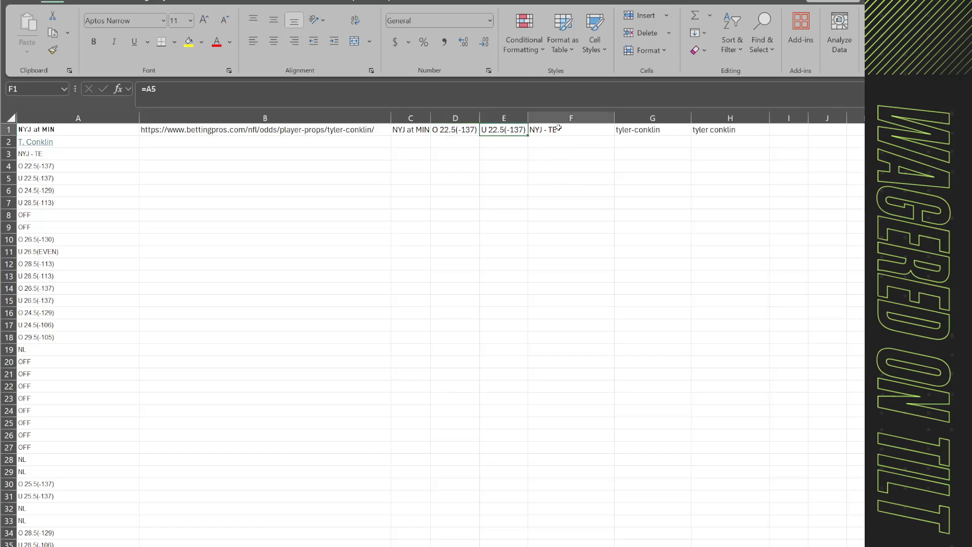
{"action": "left_click", "coordinate": [665, 130]}
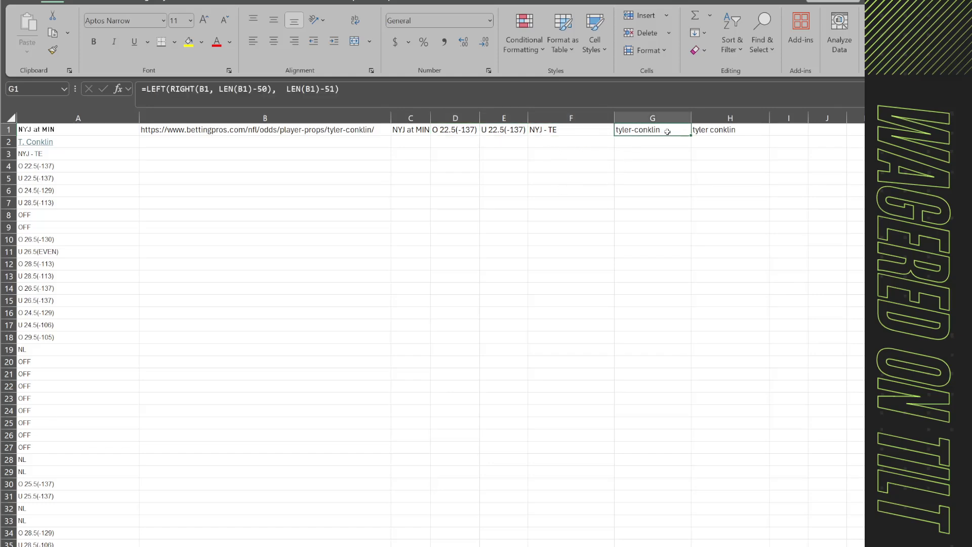
{"action": "left_click", "coordinate": [729, 130]}
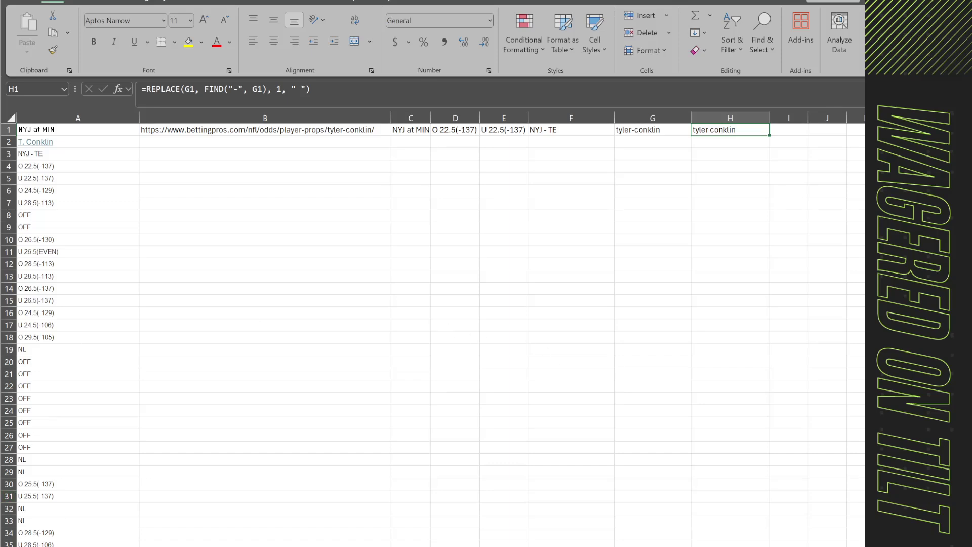
{"action": "key", "text": "ctrl+Page_Down"}
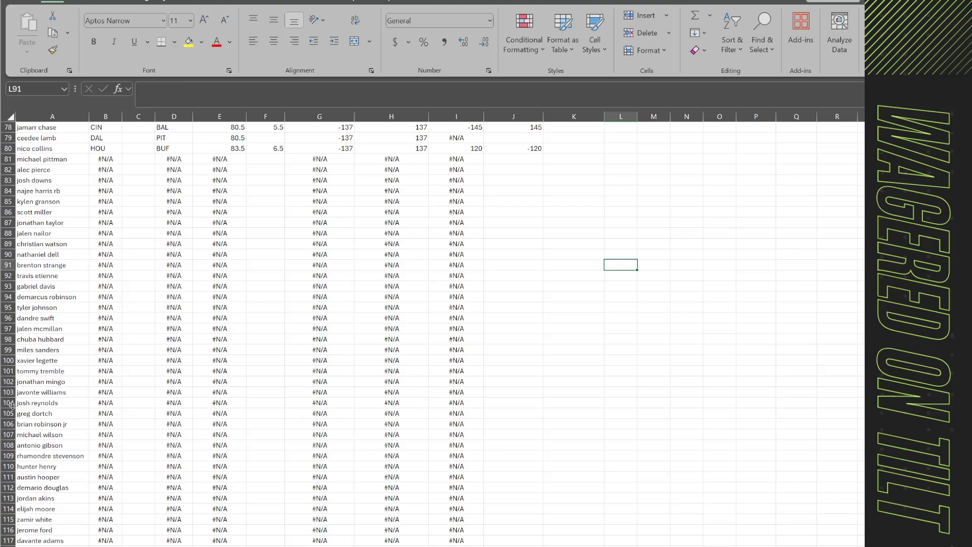
Scroll to the top of the props table and review the Team, Position and Opponent headers.
{"action": "left_click", "coordinate": [261, 245]}
{"action": "scroll", "coordinate": [262, 244], "scroll_direction": "up", "scroll_amount": 8}
{"action": "scroll", "coordinate": [262, 245], "scroll_direction": "up", "scroll_amount": 18}
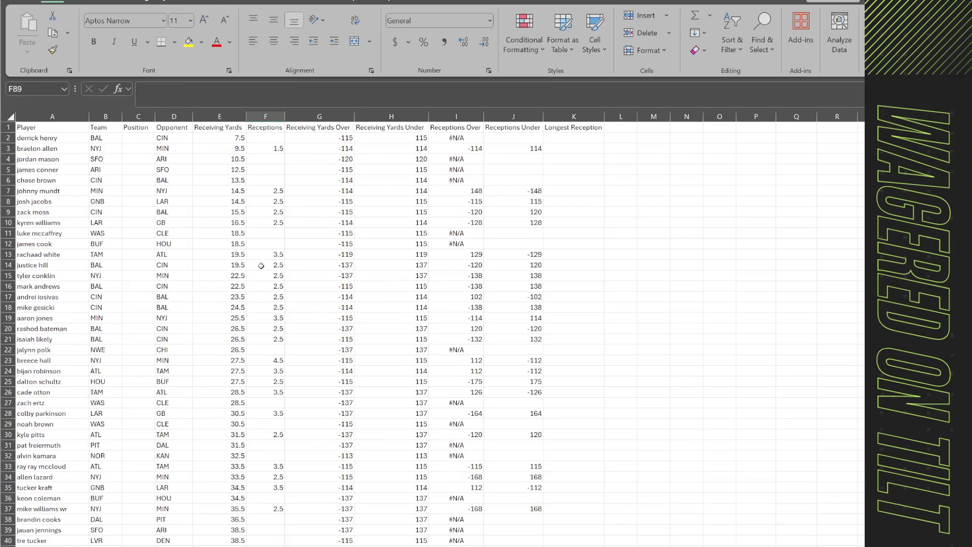
{"action": "scroll", "coordinate": [75, 153], "scroll_direction": "up", "scroll_amount": 2, "text": "ctrl"}
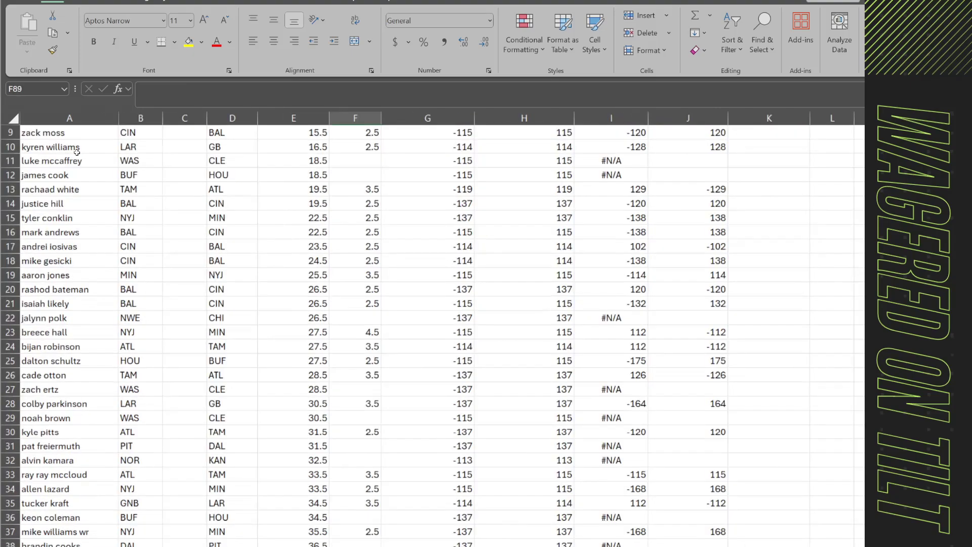
{"action": "scroll", "coordinate": [109, 202], "scroll_direction": "up", "scroll_amount": 1, "text": "ctrl"}
{"action": "scroll", "coordinate": [109, 201], "scroll_direction": "up", "scroll_amount": 3}
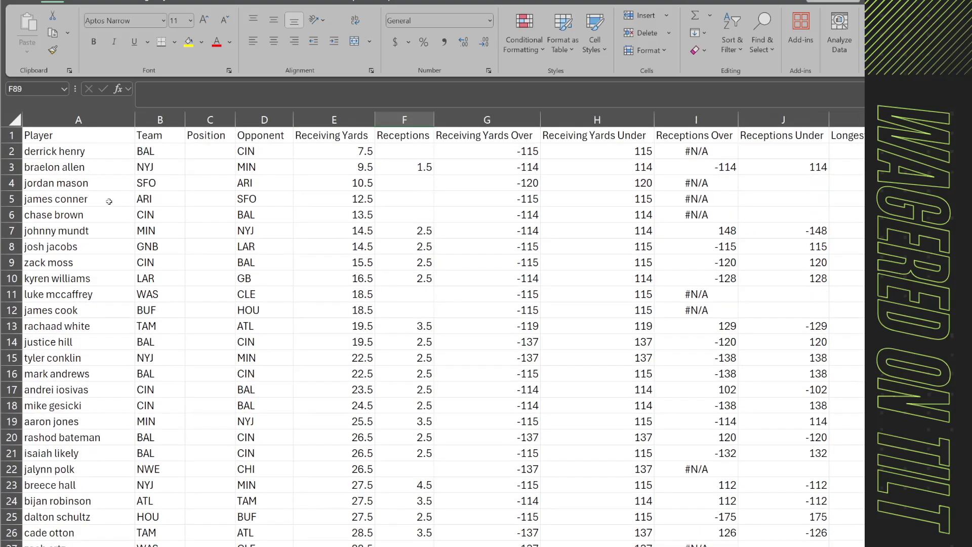
{"action": "left_click", "coordinate": [97, 136]}
{"action": "left_click", "coordinate": [156, 138]}
{"action": "left_click", "coordinate": [232, 135]}
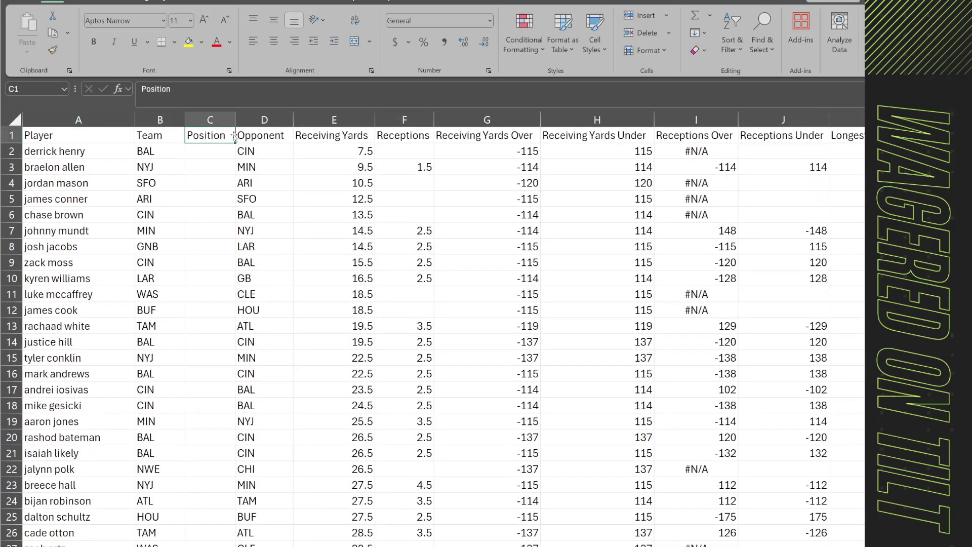
{"action": "left_click", "coordinate": [258, 135]}
Review the prop headers from Receiving Yards through Longest Reception, then switch to Sheet2.
{"action": "left_click", "coordinate": [352, 137]}
{"action": "left_click", "coordinate": [415, 135]}
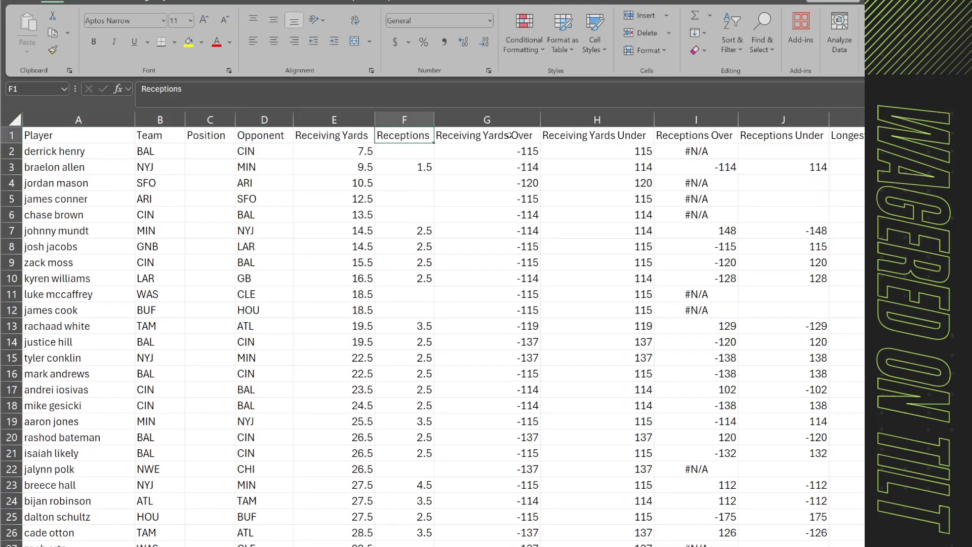
{"action": "left_click", "coordinate": [488, 136]}
{"action": "left_click", "coordinate": [587, 136]}
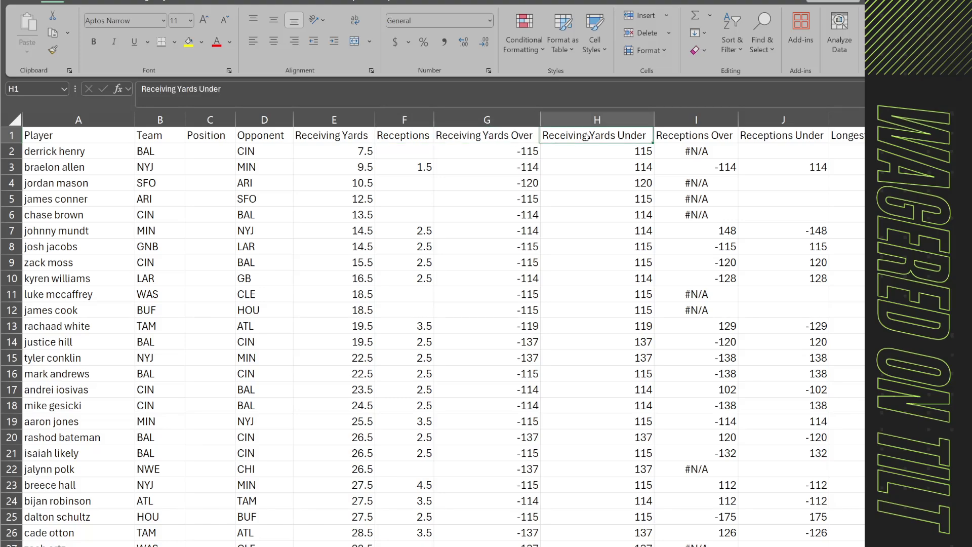
{"action": "left_click", "coordinate": [697, 137]}
{"action": "left_click", "coordinate": [801, 136]}
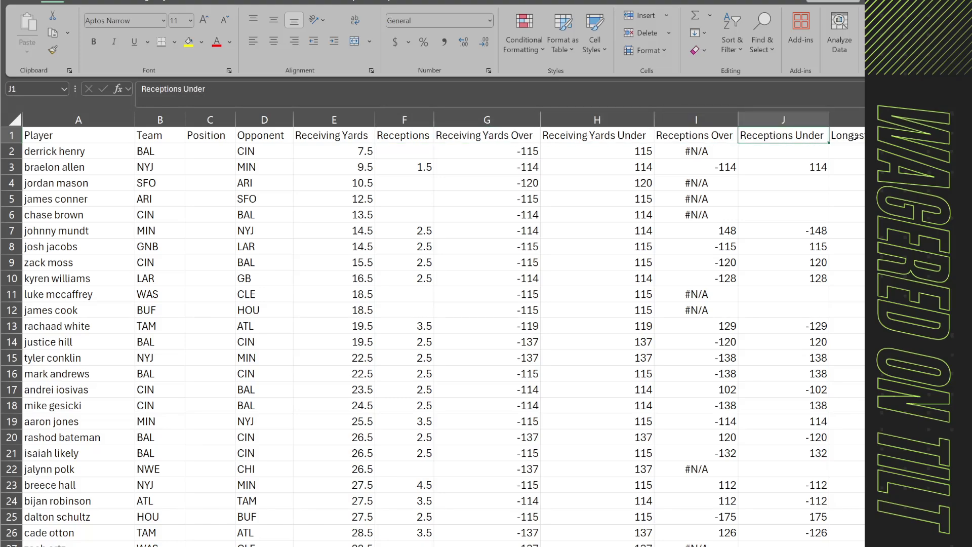
{"action": "left_click", "coordinate": [854, 137]}
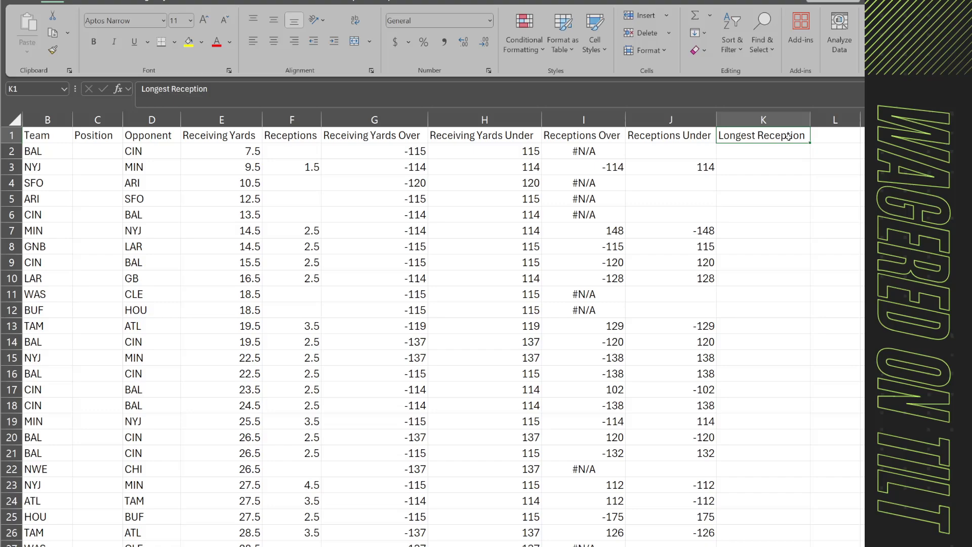
{"action": "left_click", "coordinate": [713, 133]}
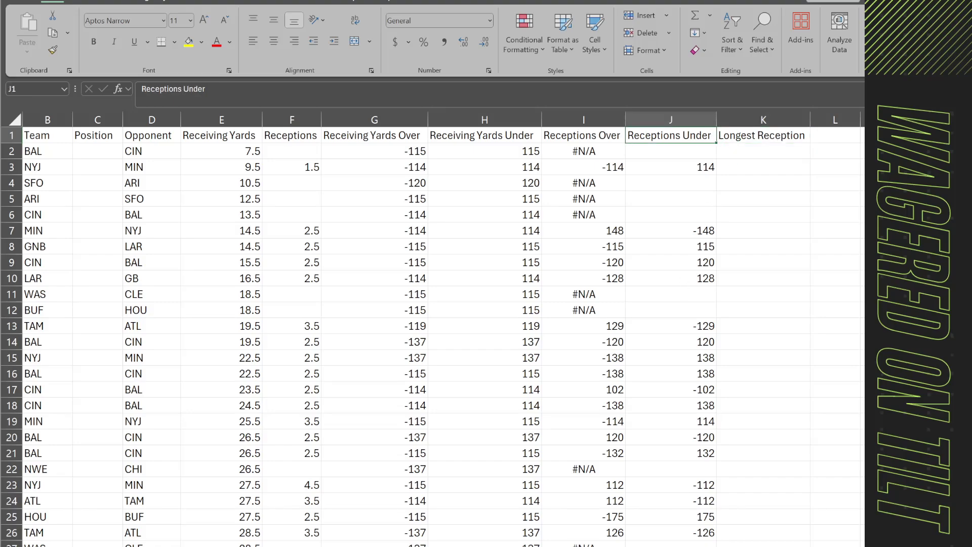
{"action": "scroll", "coordinate": [431, 329], "scroll_direction": "left", "scroll_amount": 1}
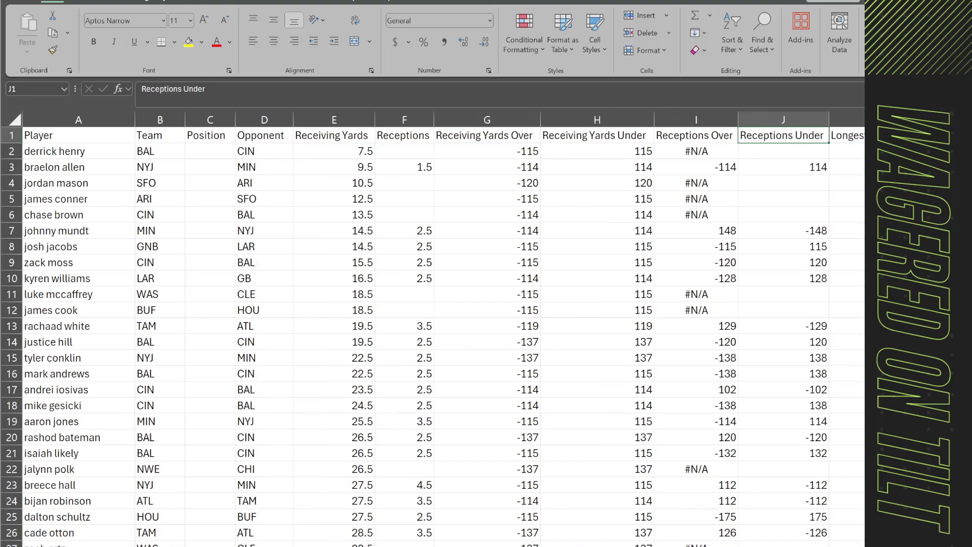
{"action": "key", "text": "ctrl+Page_Down"}
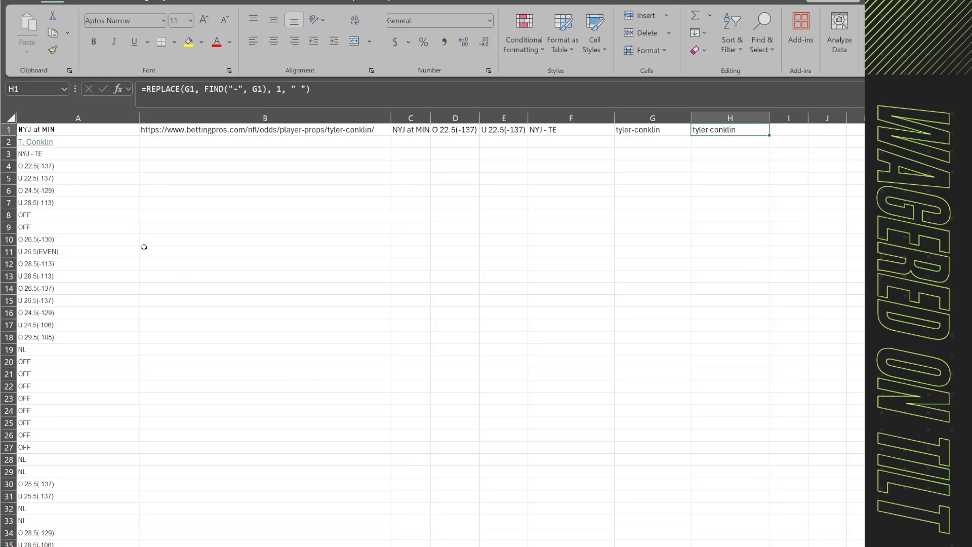
Check derrick henry's BAL team entry on Sheet2, then return to the props sheet.
{"action": "scroll", "coordinate": [398, 217], "scroll_direction": "up", "scroll_amount": 1}
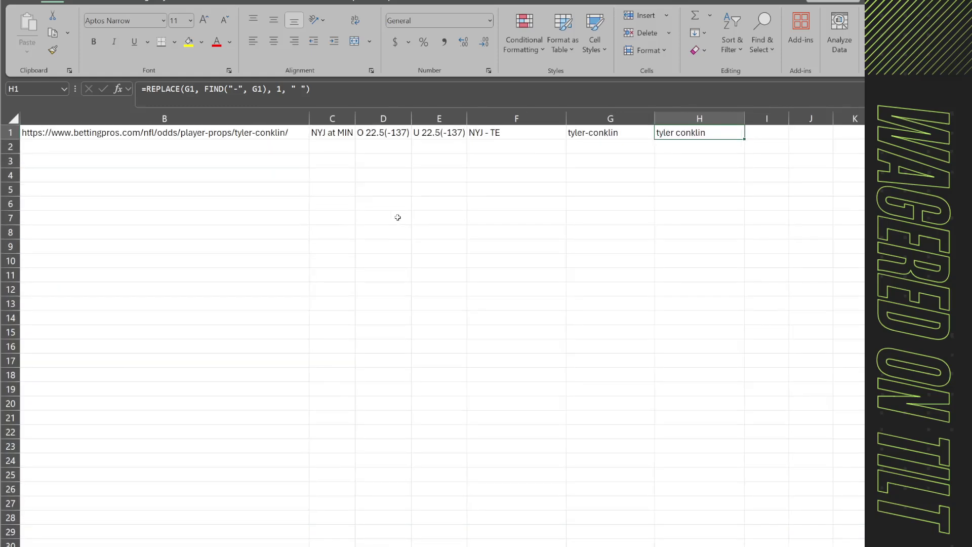
{"action": "scroll", "coordinate": [397, 217], "scroll_direction": "up", "scroll_amount": 1}
{"action": "scroll", "coordinate": [397, 217], "scroll_direction": "right", "scroll_amount": 1}
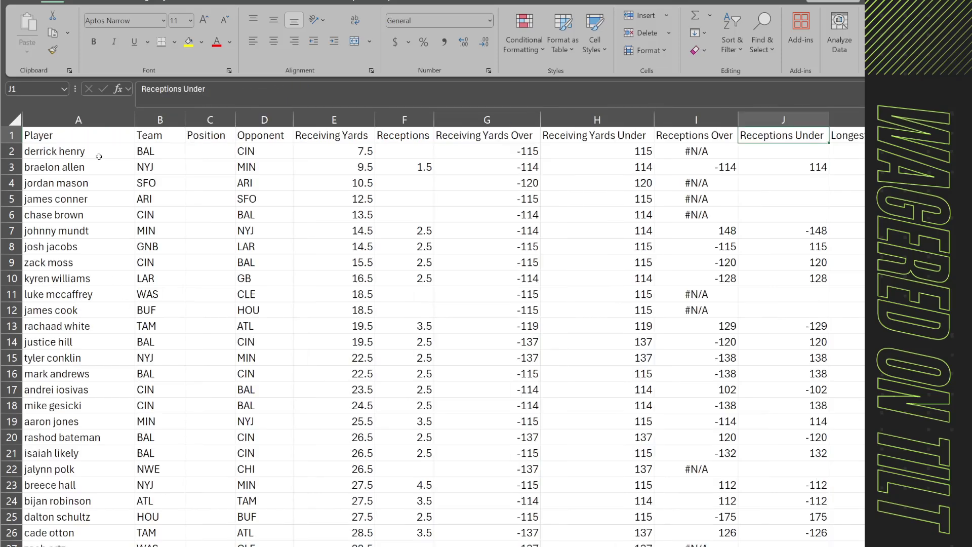
{"action": "left_click", "coordinate": [90, 156]}
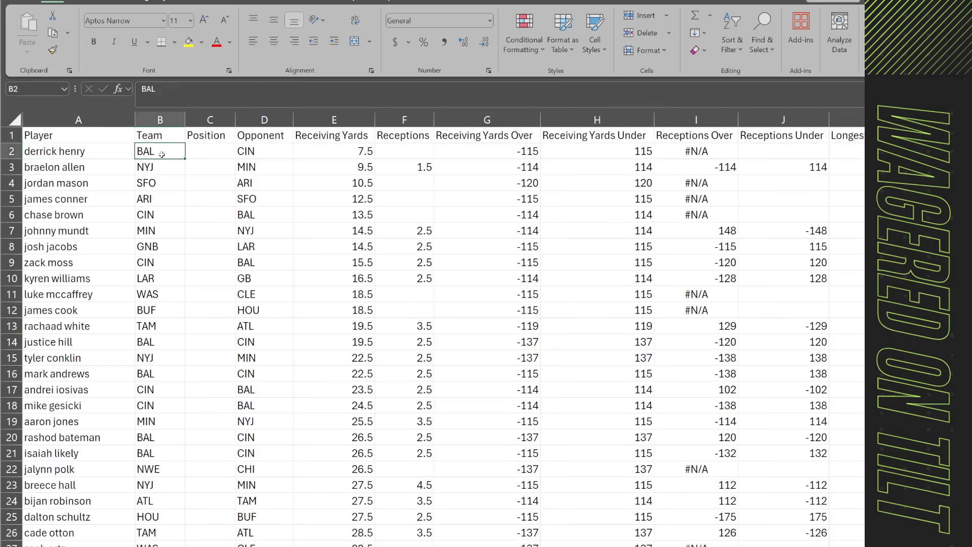
{"action": "left_click", "coordinate": [157, 151]}
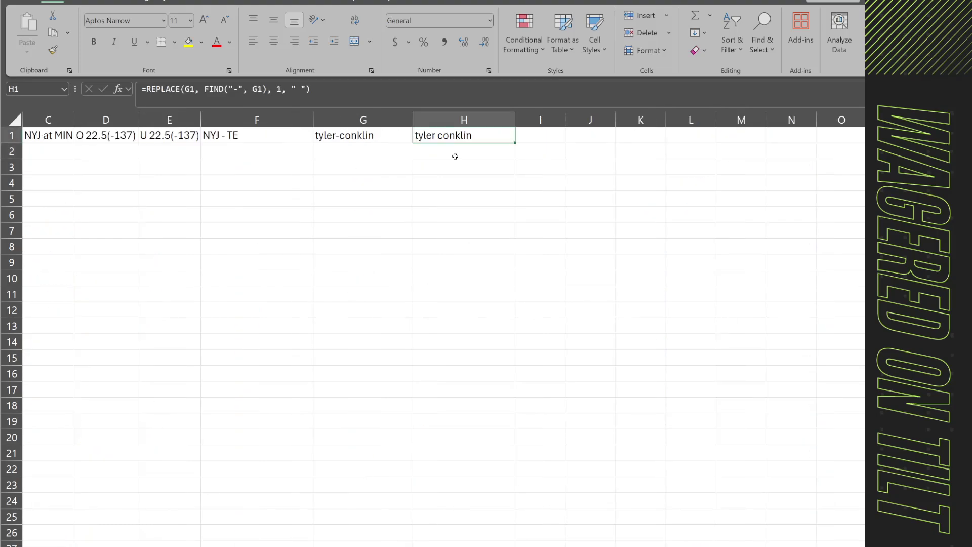
{"action": "left_click", "coordinate": [448, 115]}
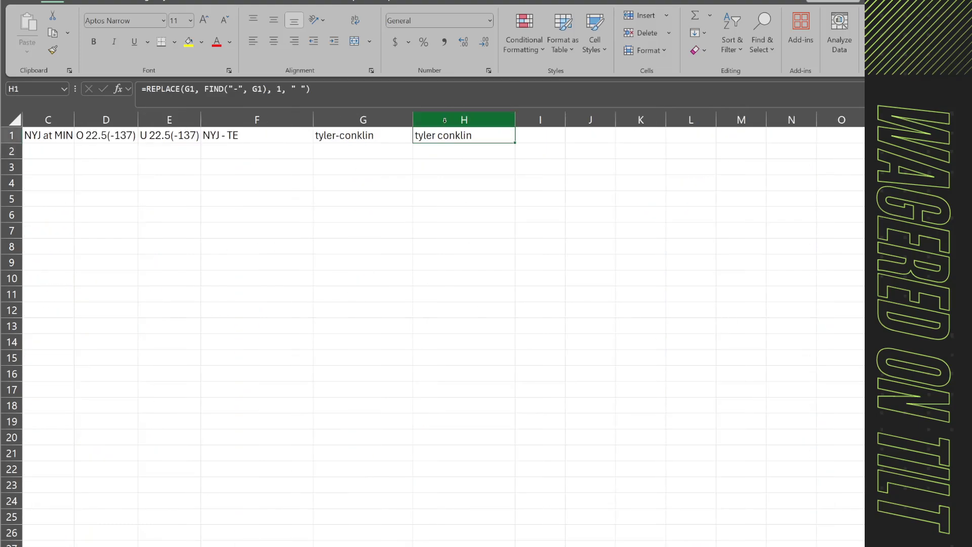
{"action": "scroll", "coordinate": [441, 329], "scroll_direction": "left", "scroll_amount": 5}
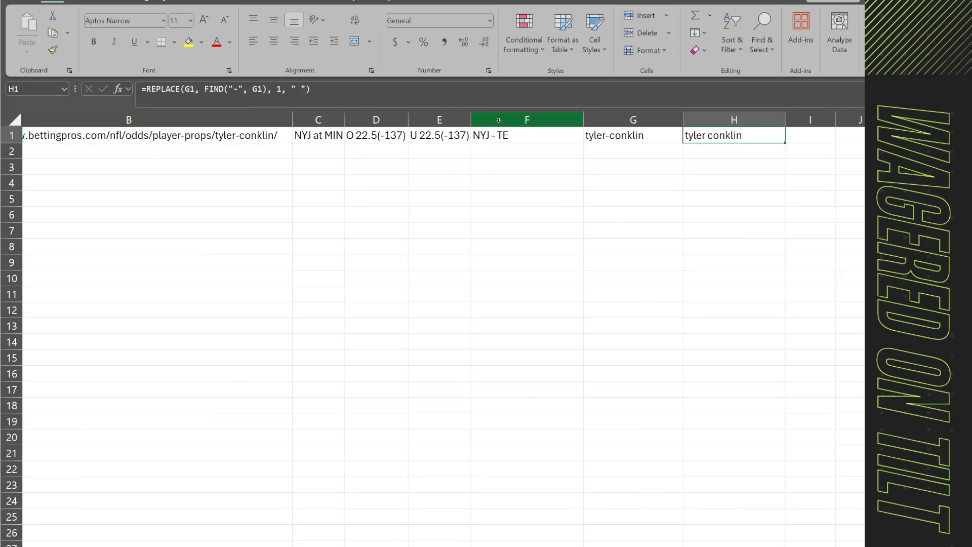
{"action": "key", "text": "ctrl+Page_Down"}
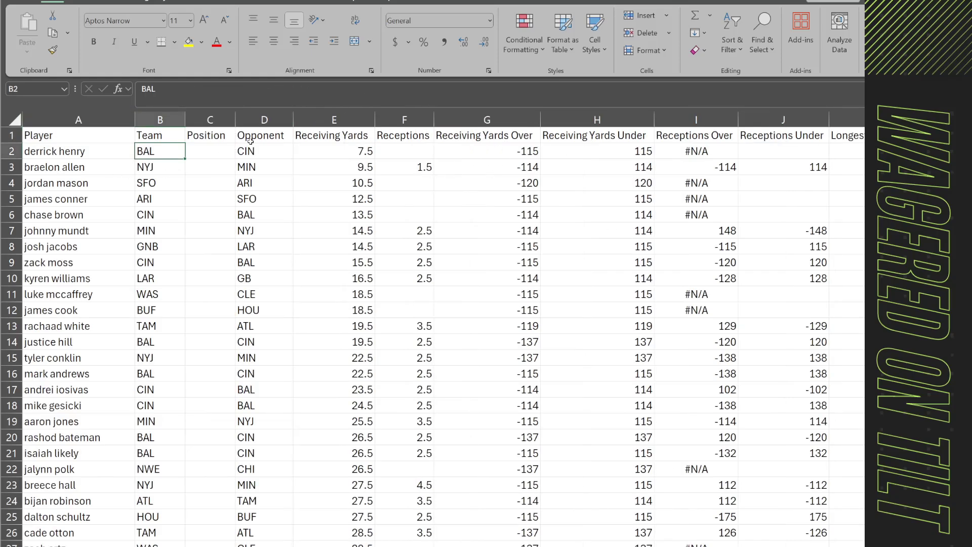
{"action": "key", "text": "Right"}
{"action": "key", "text": "Left"}
Enter =INDIRECT("Sheet2!F"&MATCH(A2, Sheet2!H:H,0)) in C2 for derrick henry's Position.
{"action": "left_click", "coordinate": [211, 149]}
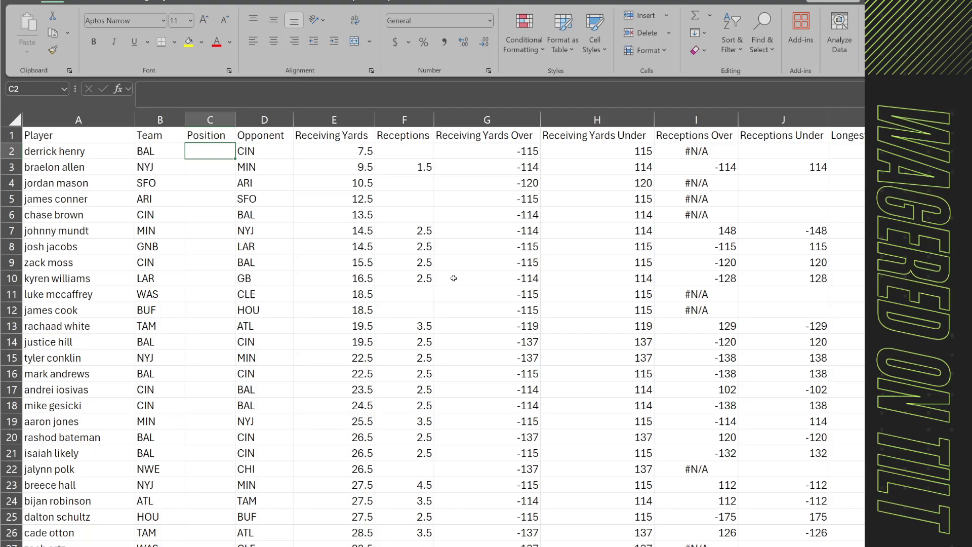
{"action": "type", "text": "=Indire"}
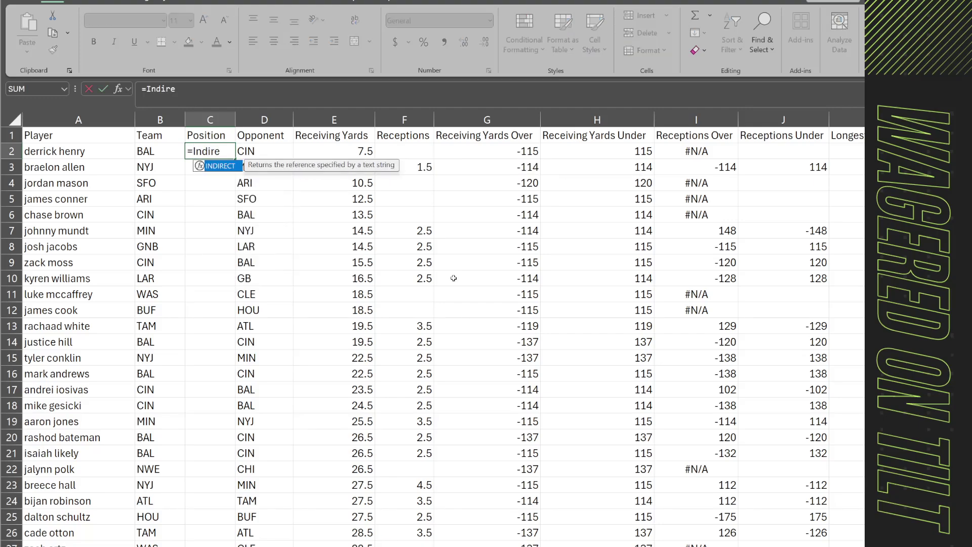
{"action": "type", "text": "ct(\"\""}
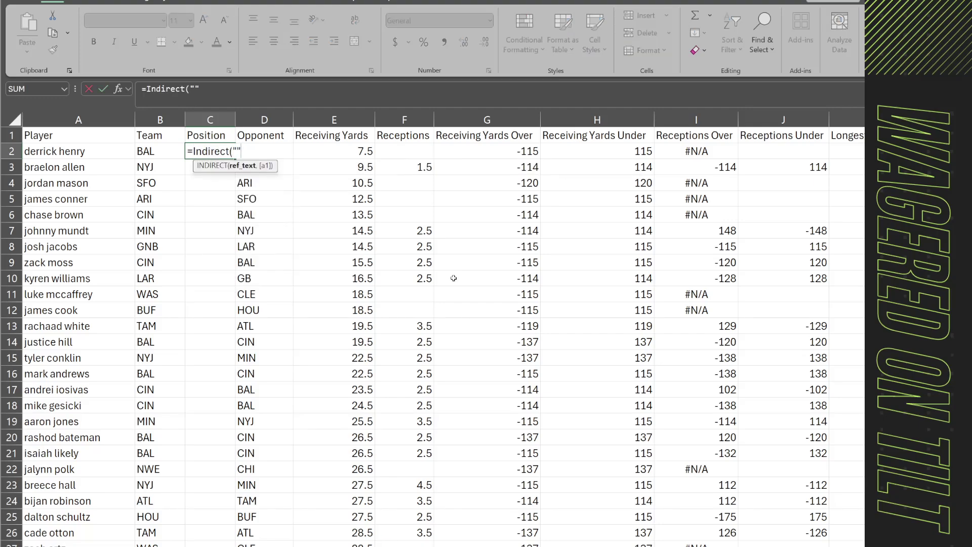
{"action": "type", "text": "&Match"}
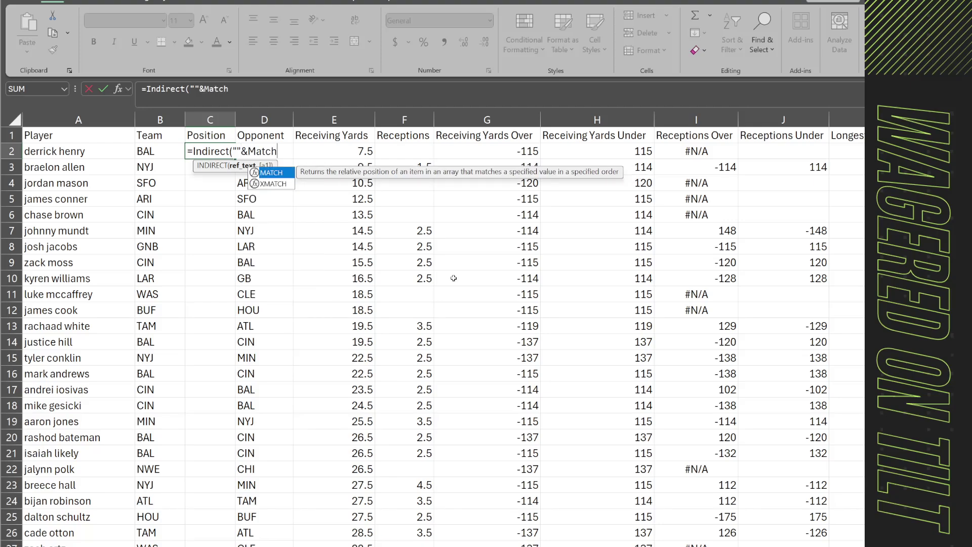
{"action": "type", "text": "(A2,"}
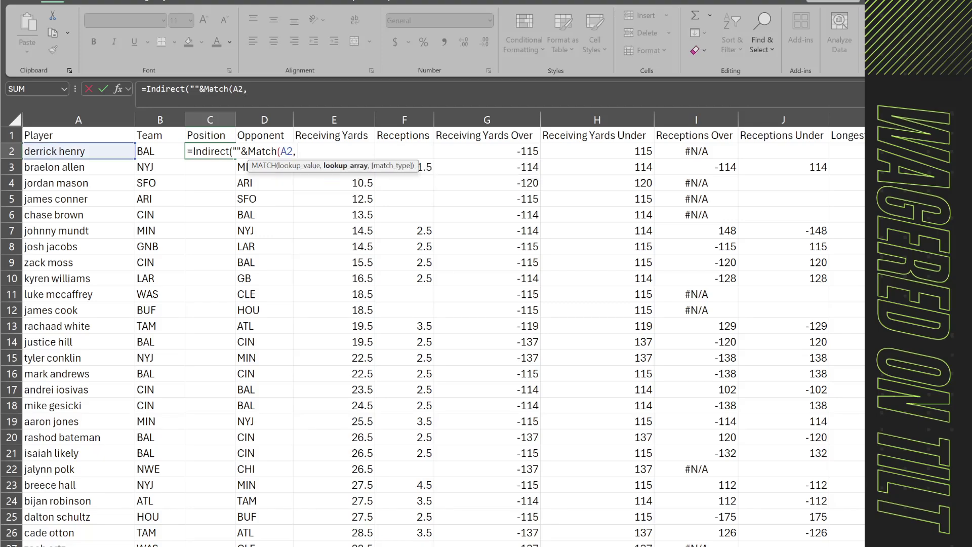
{"action": "key", "text": "ctrl+Page_Down"}
{"action": "left_click", "coordinate": [786, 121]}
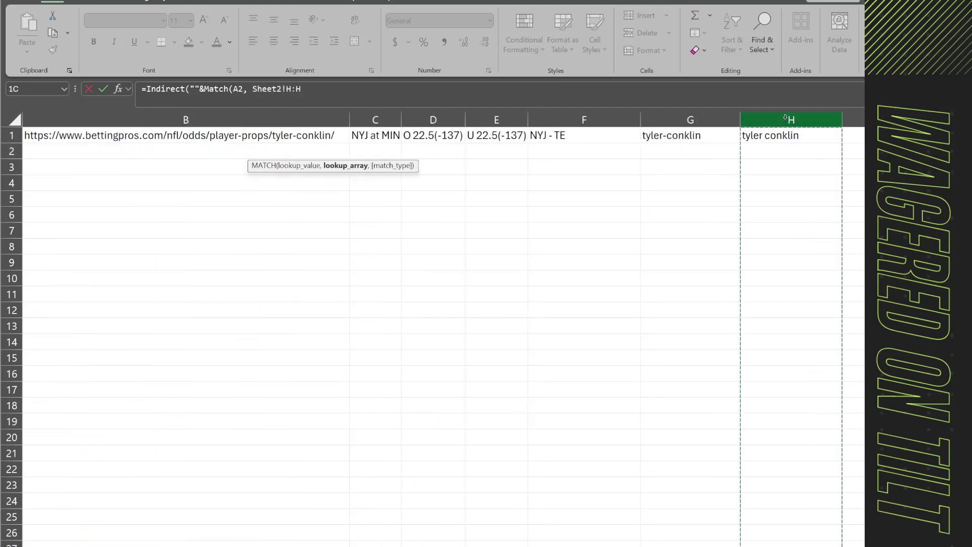
{"action": "left_click", "coordinate": [327, 86]}
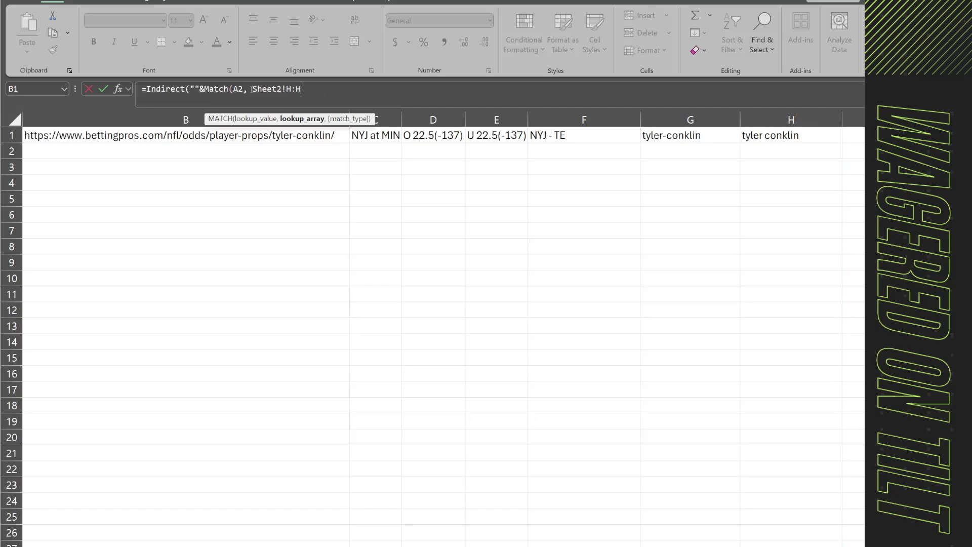
{"action": "type", "text": ","}
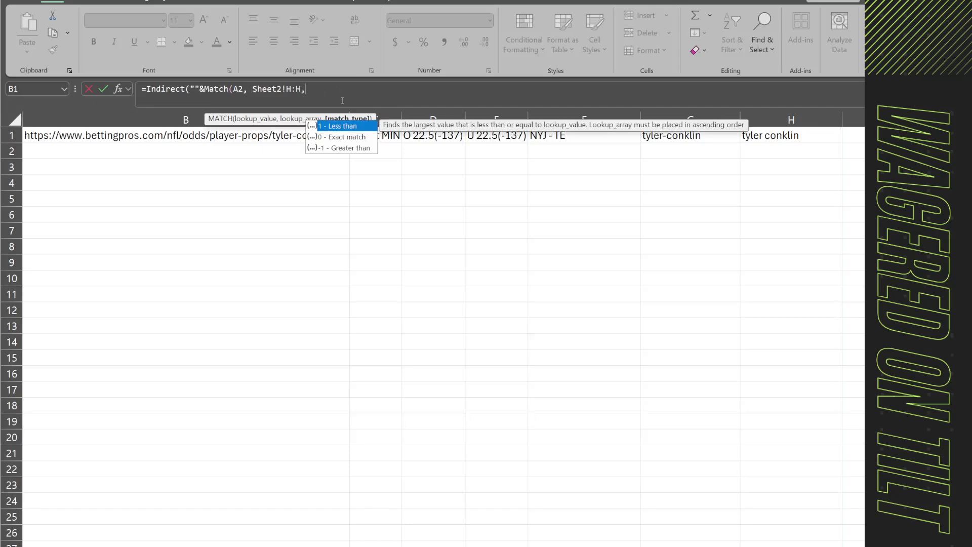
{"action": "type", "text": "0)"}
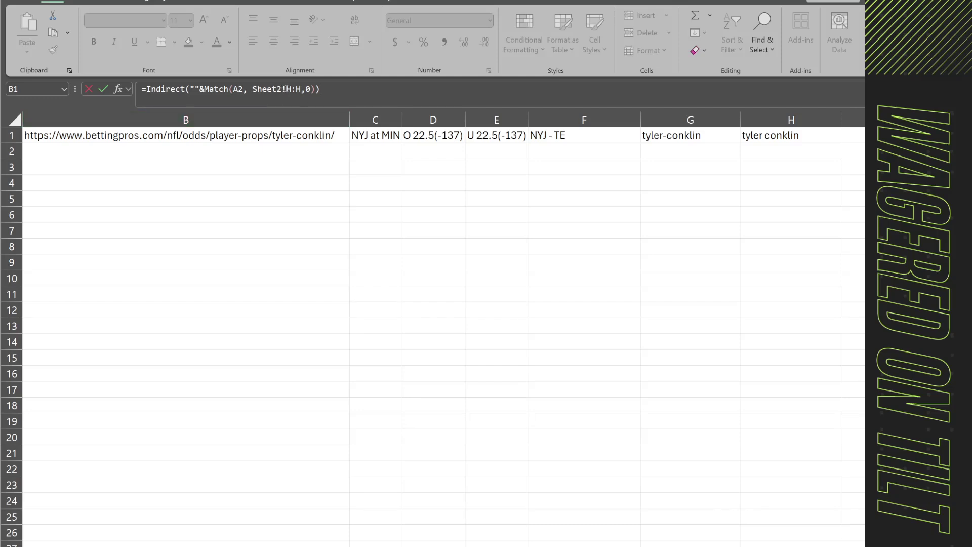
{"action": "left_click_drag", "start_coordinate": [285, 89], "coordinate": [252, 90]}
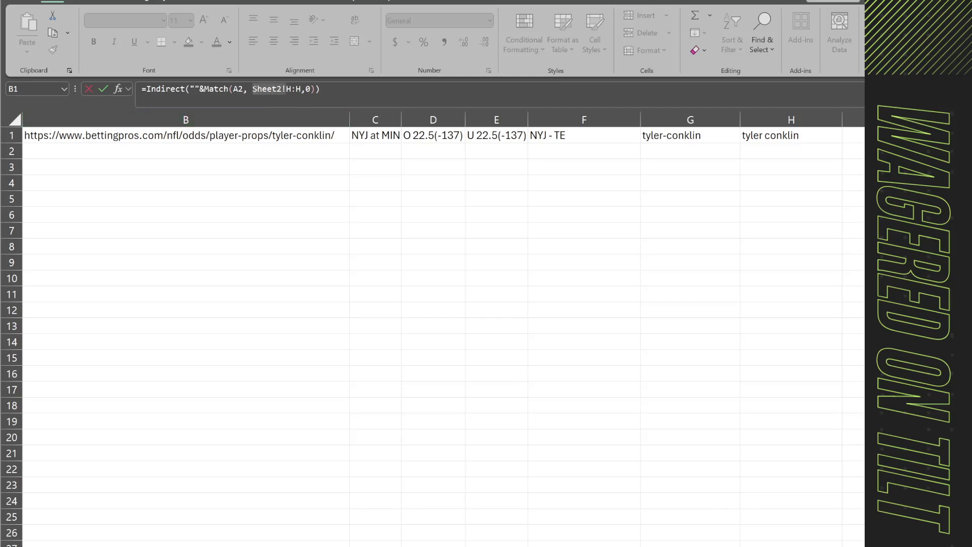
{"action": "key", "text": "ctrl+c"}
{"action": "left_click", "coordinate": [192, 89]}
{"action": "key", "text": "ctrl+v"}
{"action": "type", "text": "!"}
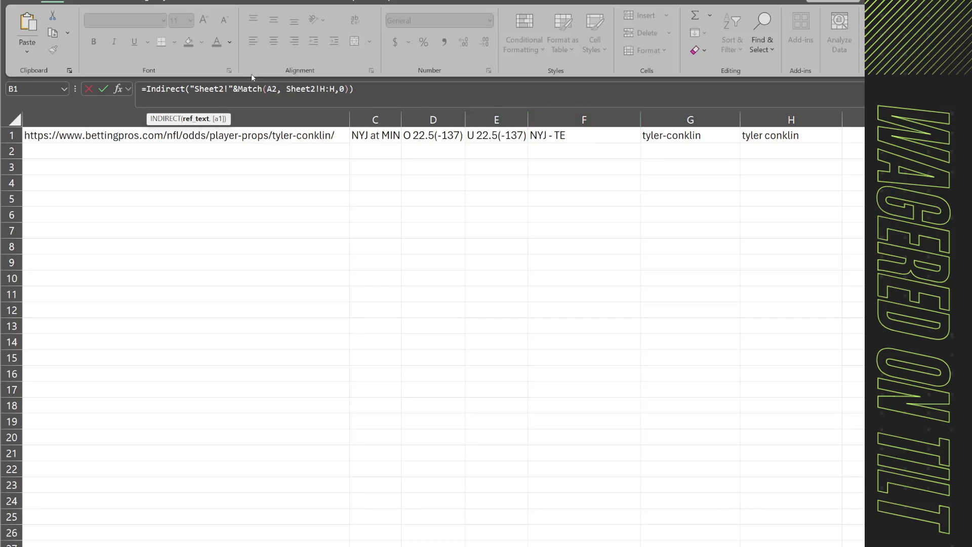
{"action": "type", "text": "F"}
{"action": "key", "text": "Return"}
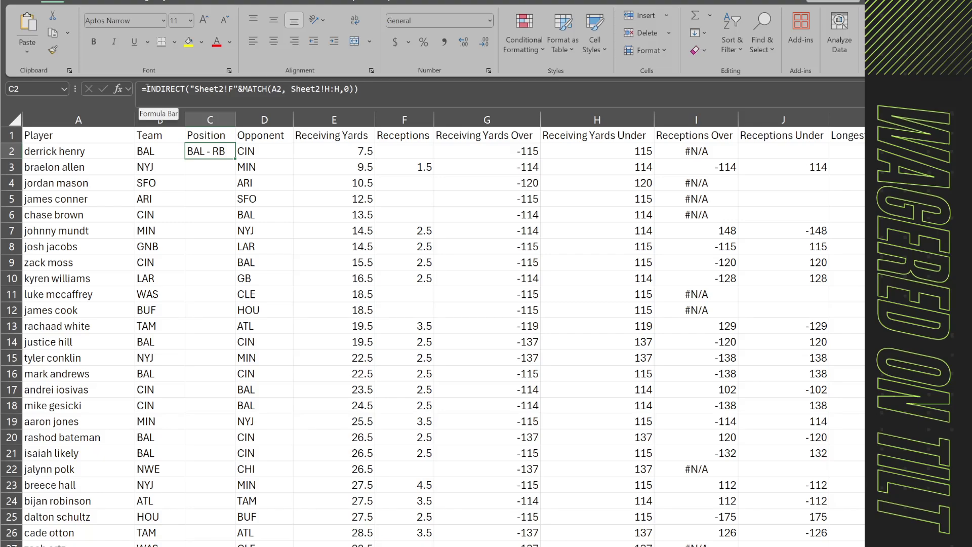
Wrap C2's lookup in RIGHT so the Position cell shows RB.
{"action": "left_click", "coordinate": [145, 88]}
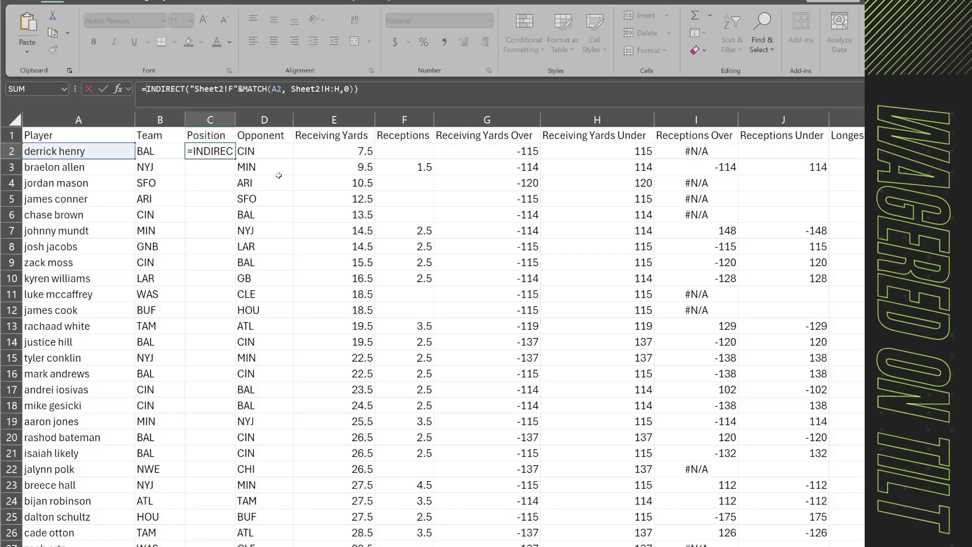
{"action": "type", "text": "RIGHT("}
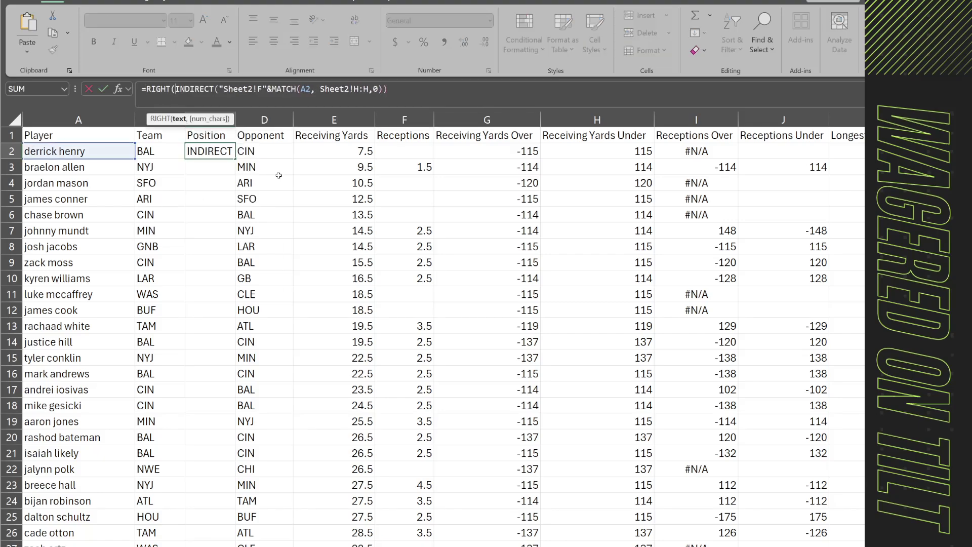
{"action": "left_click", "coordinate": [411, 88]}
{"action": "type", "text": ")"}
{"action": "key", "text": "Return"}
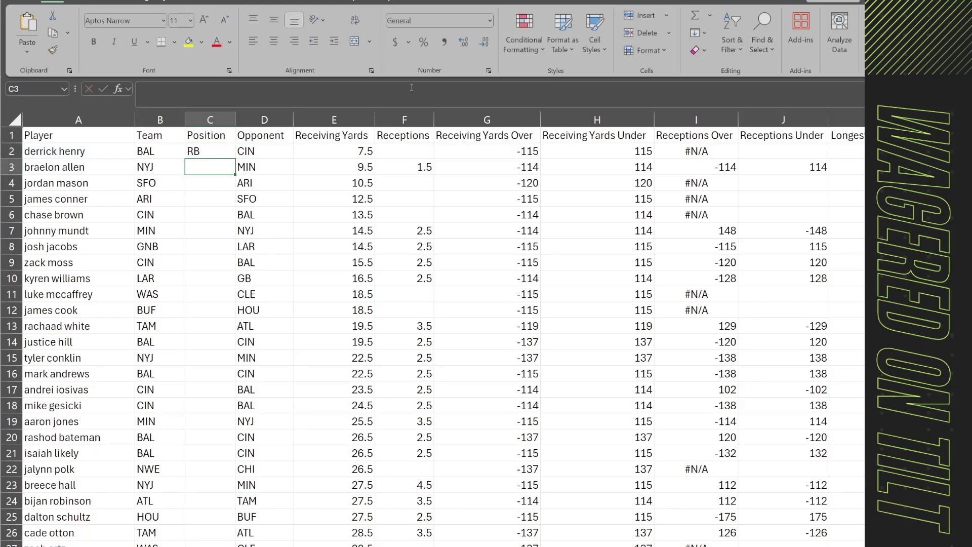
Paste the lookup formula into B2, changing RIGHT to LEFT and the count to 3.
{"action": "left_click", "coordinate": [214, 148]}
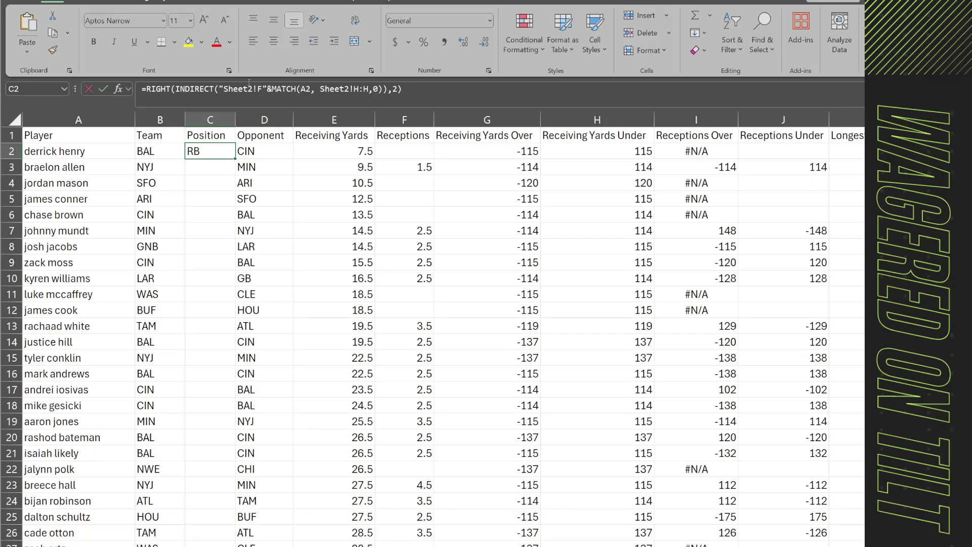
{"action": "left_click", "coordinate": [249, 83]}
{"action": "key", "text": "Escape"}
{"action": "key", "text": "Left"}
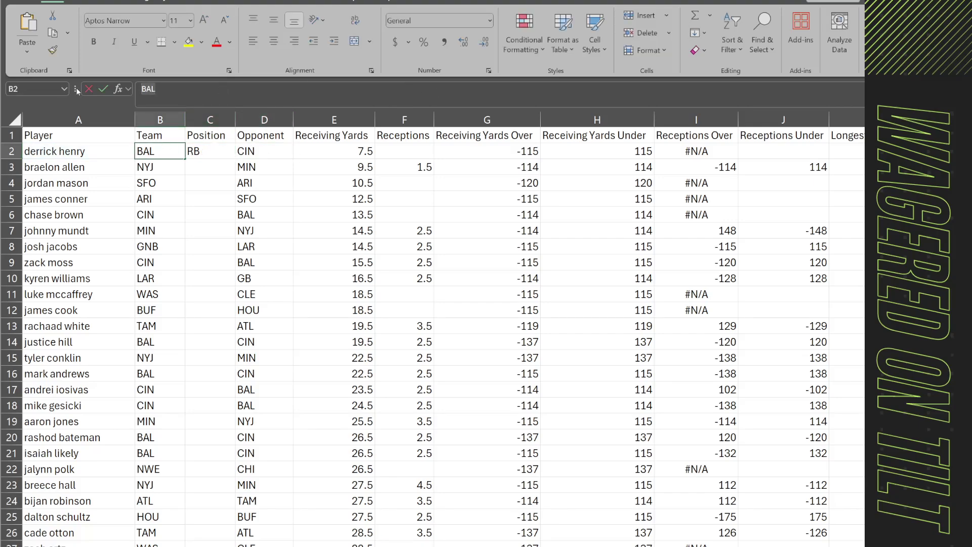
{"action": "left_click", "coordinate": [217, 103]}
{"action": "key", "text": "ctrl+a"}
{"action": "key", "text": "ctrl+v"}
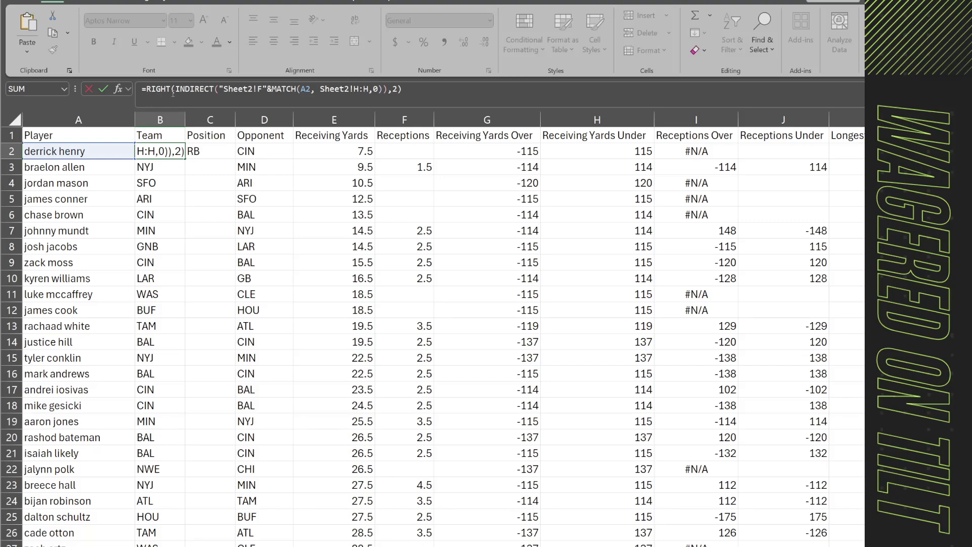
{"action": "double_click", "coordinate": [164, 89]}
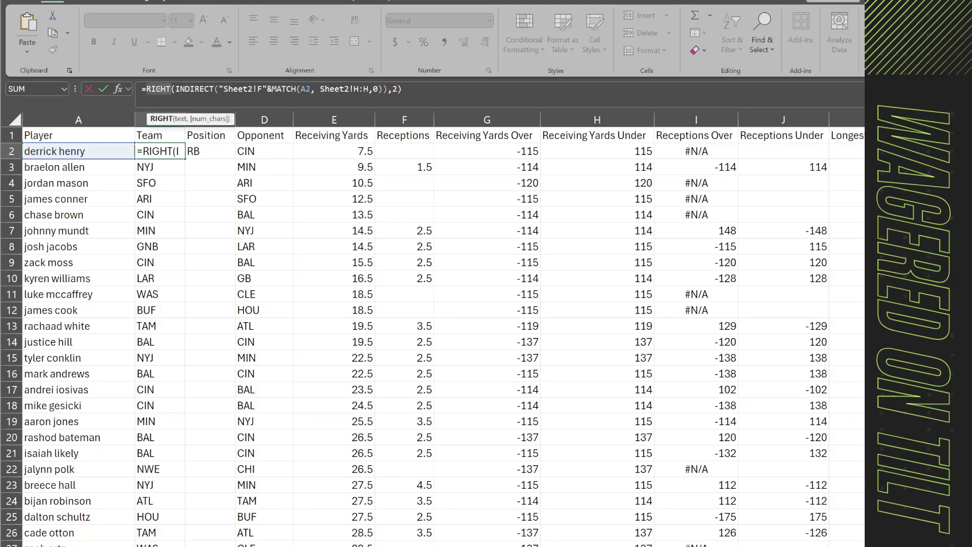
{"action": "type", "text": "LEFT"}
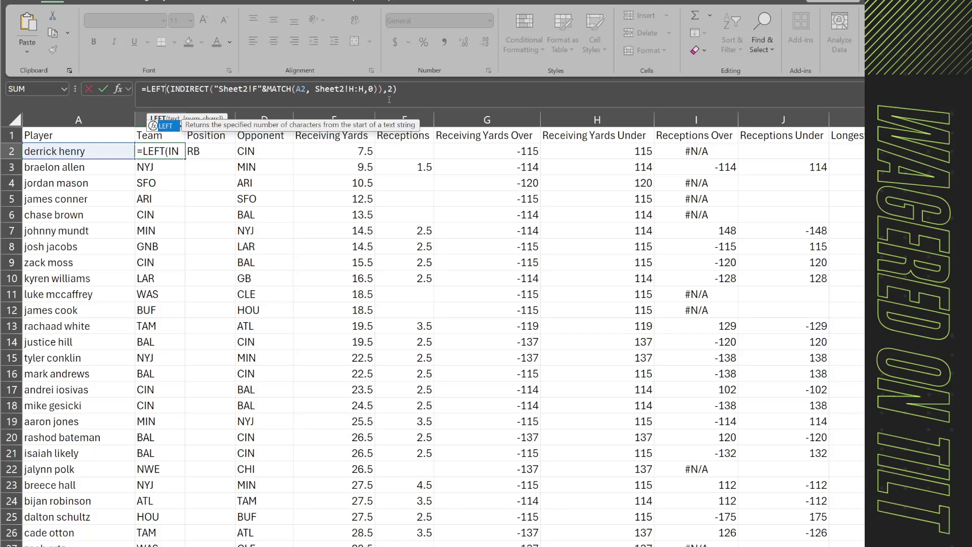
{"action": "double_click", "coordinate": [394, 89]}
{"action": "type", "text": "3"}
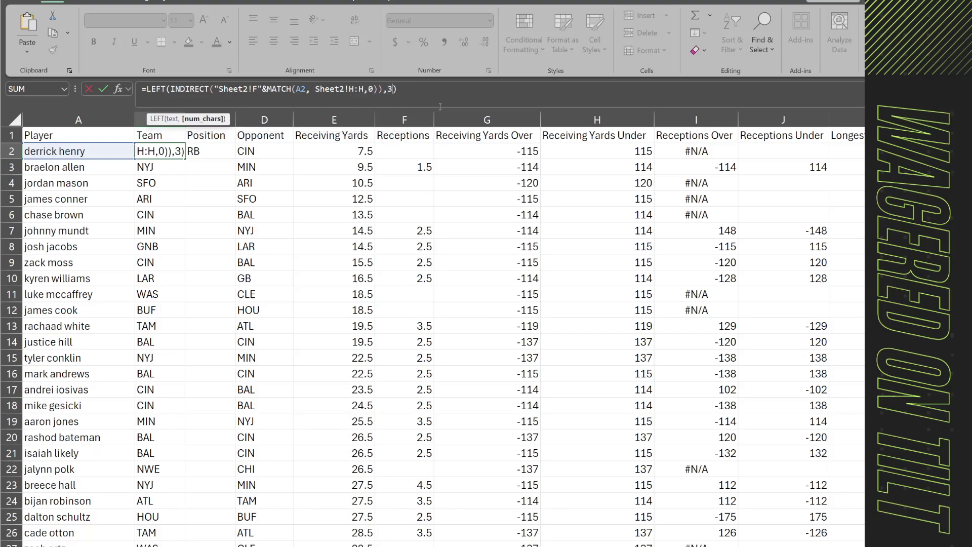
{"action": "key", "text": "Return"}
{"action": "key", "text": "Up"}
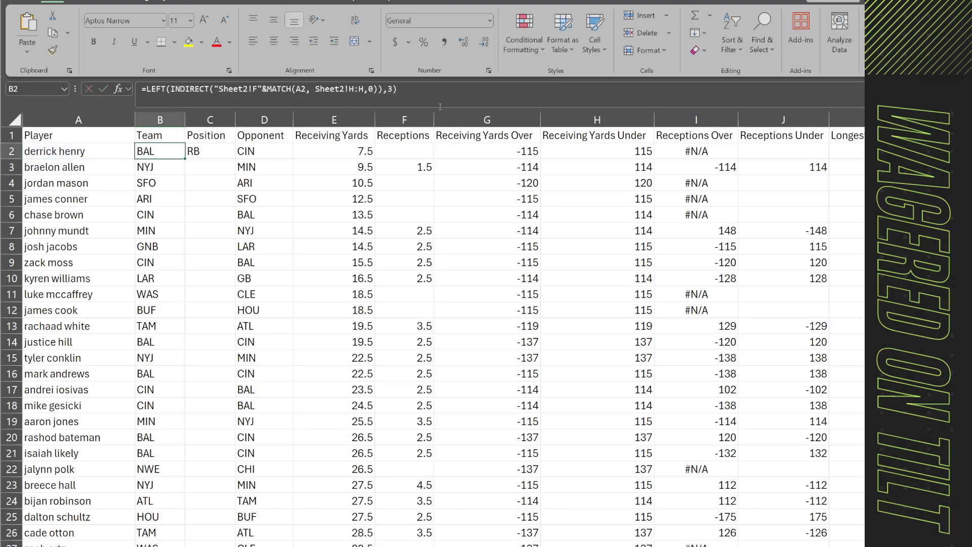
{"action": "key", "text": "Right"}
{"action": "key", "text": "Right"}
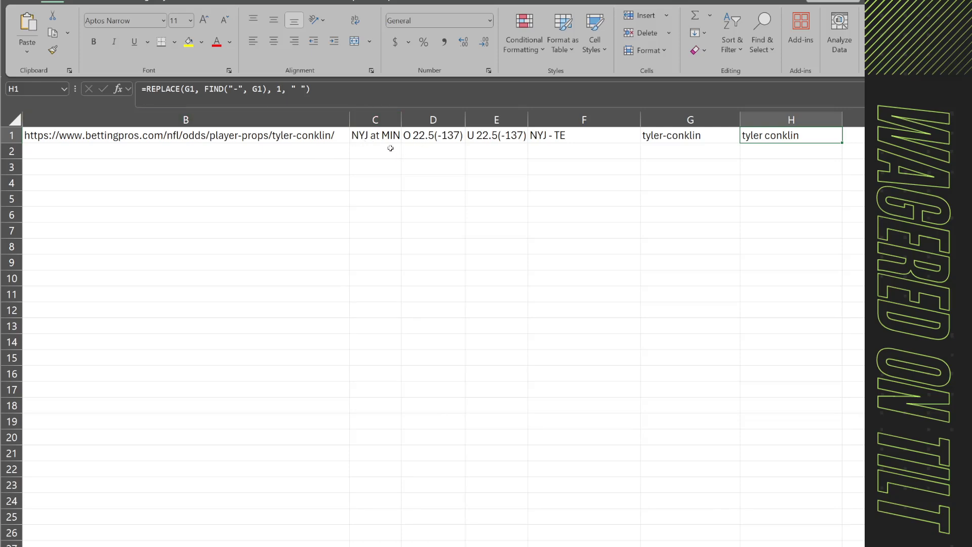
Compare derrick henry's Opponent cell with the matchup data on Sheet2.
{"action": "scroll", "coordinate": [347, 339], "scroll_direction": "down", "scroll_amount": 14}
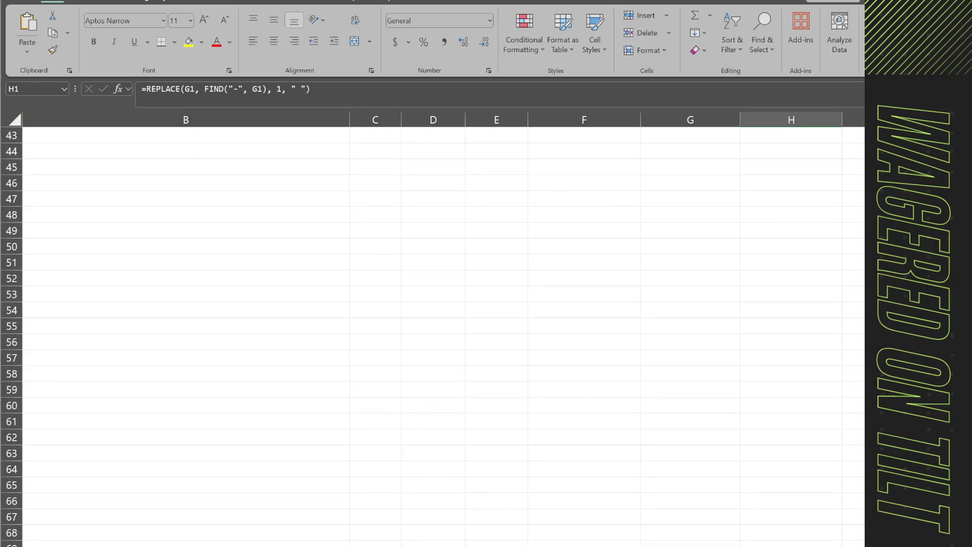
{"action": "key", "text": "ctrl+Page_Up"}
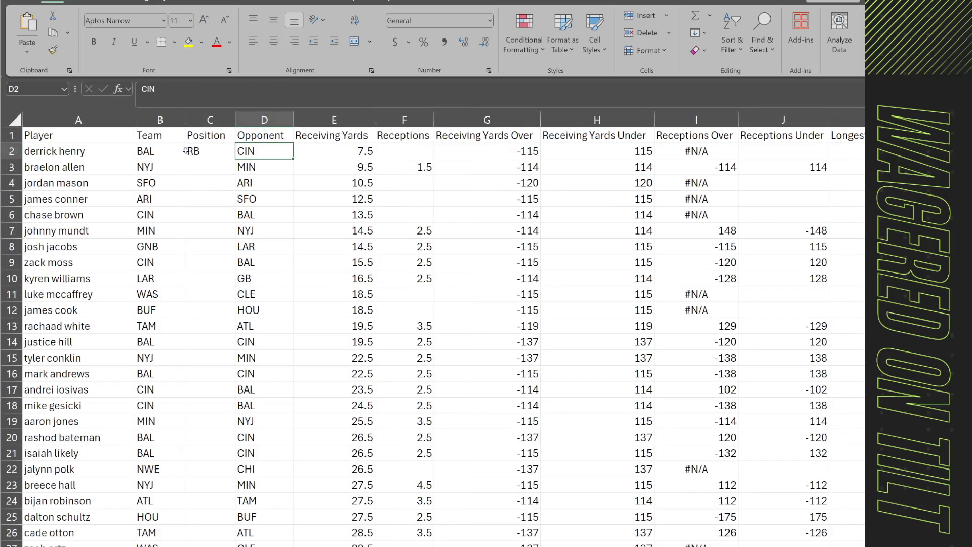
{"action": "left_click", "coordinate": [222, 150]}
{"action": "key", "text": "ctrl+Page_Down"}
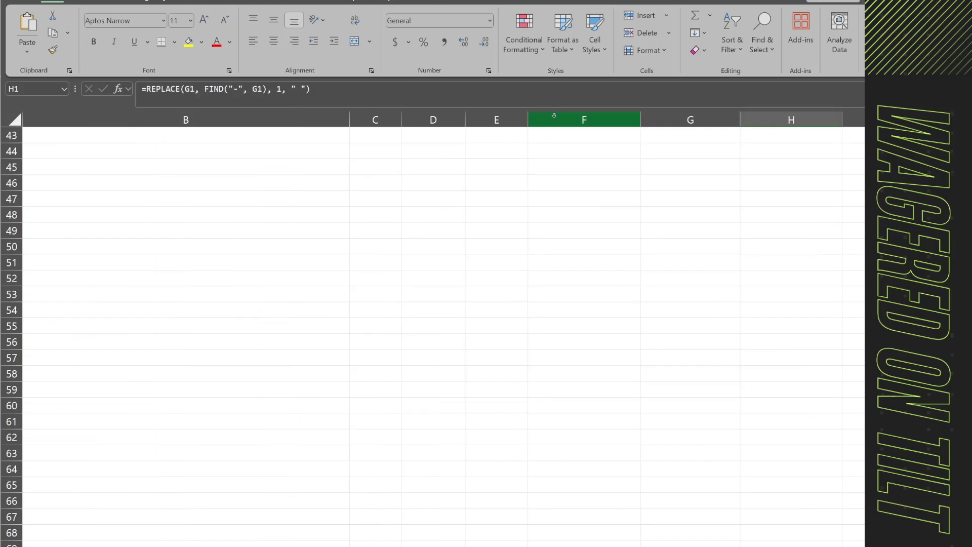
{"action": "scroll", "coordinate": [572, 152], "scroll_direction": "up", "scroll_amount": 14}
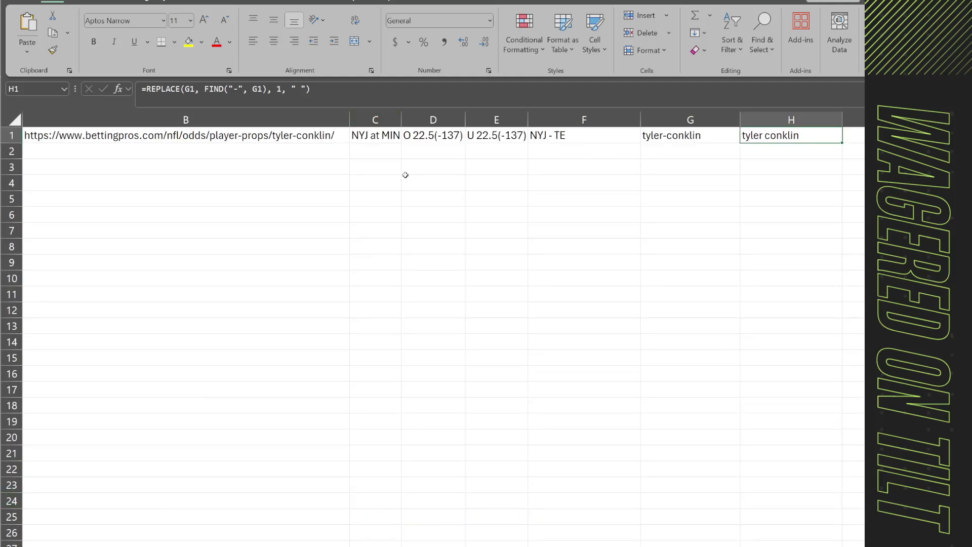
{"action": "key", "text": "ctrl+Page_Up"}
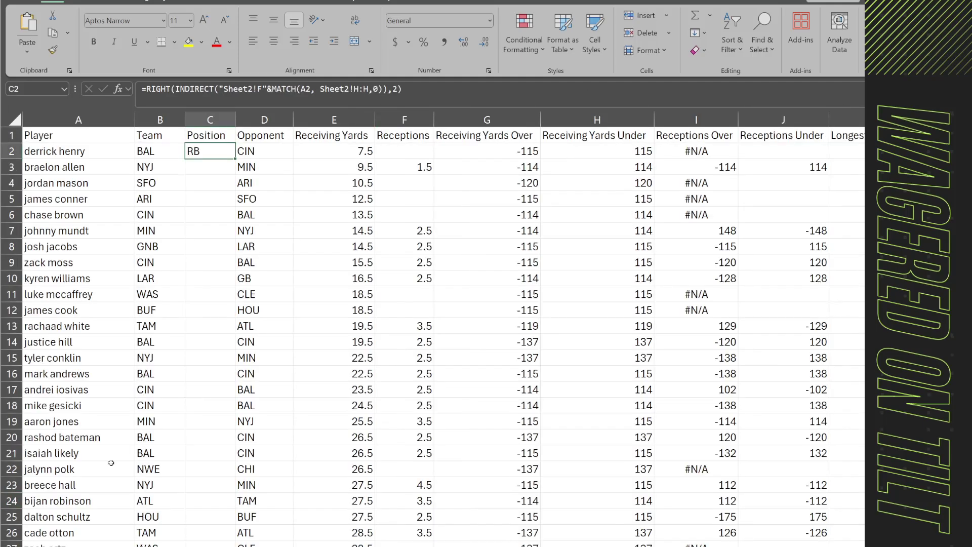
Paste C2's lookup into D2, using Sheet2!C and a 3-character count.
{"action": "left_click", "coordinate": [210, 89]}
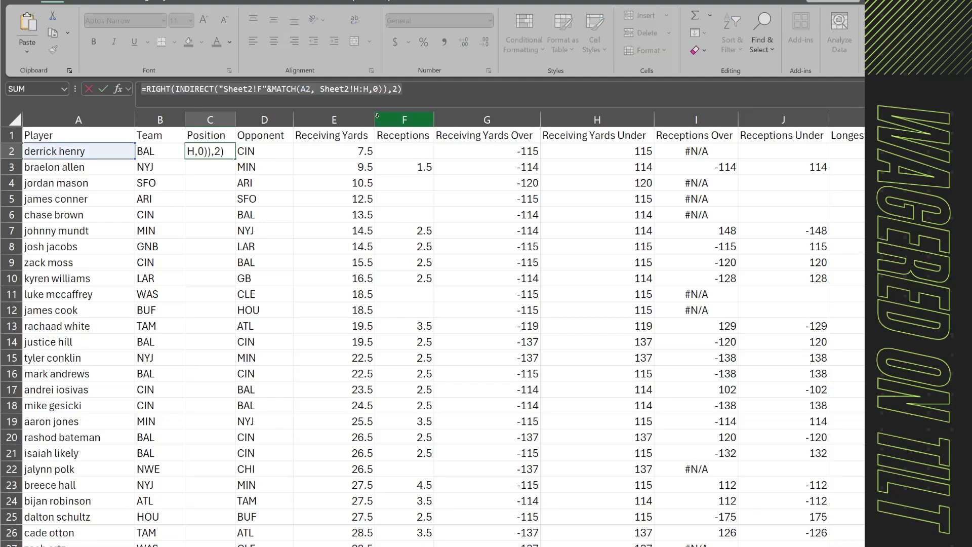
{"action": "key", "text": "Tab"}
{"action": "left_click", "coordinate": [184, 91]}
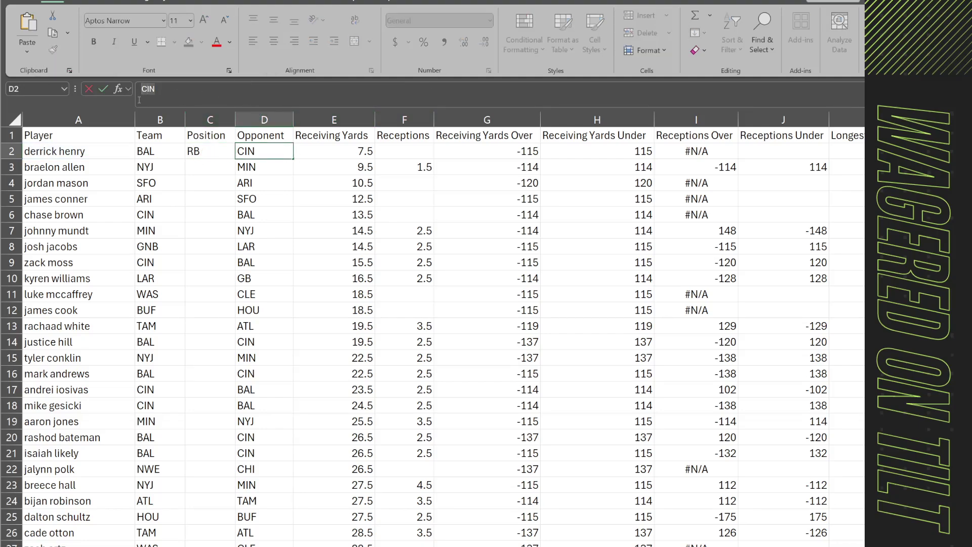
{"action": "key", "text": "ctrl+a"}
{"action": "key", "text": "ctrl+v"}
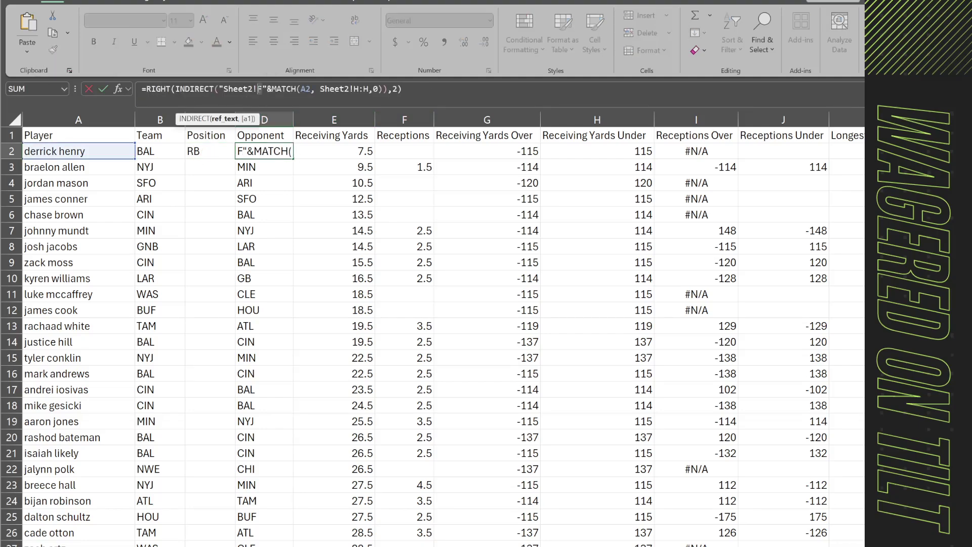
{"action": "key", "text": "Tab"}
{"action": "left_click", "coordinate": [257, 155]}
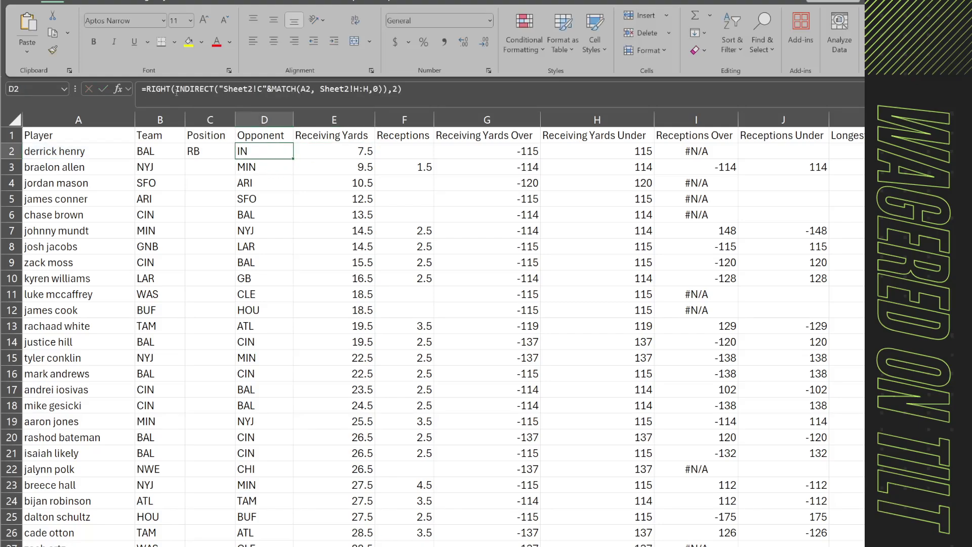
{"action": "left_click", "coordinate": [399, 94]}
{"action": "key", "text": "BackSpace"}
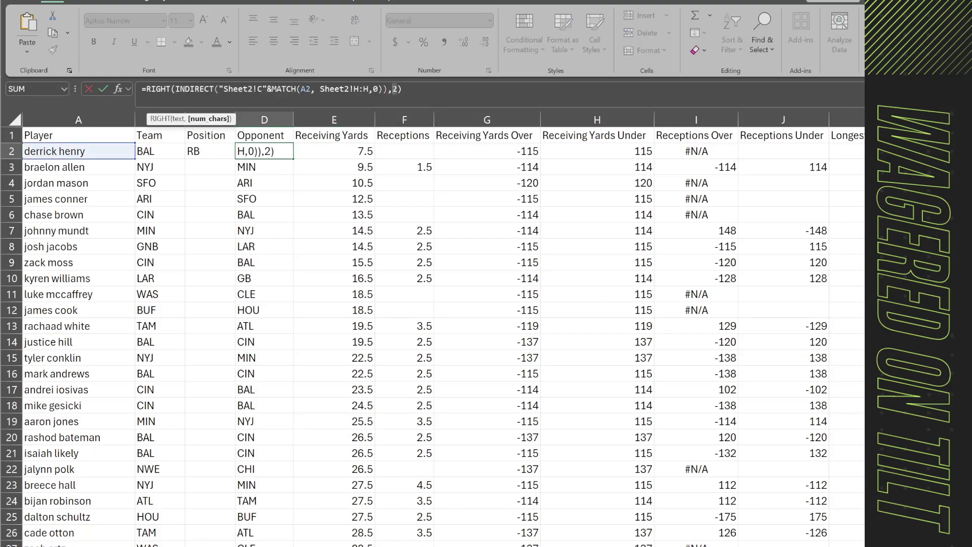
{"action": "type", "text": "3"}
{"action": "key", "text": "Tab"}
Review D2's Opponent formula showing CIN alongside cells E2 and D3.
{"action": "left_click", "coordinate": [269, 151]}
{"action": "left_click", "coordinate": [264, 119]}
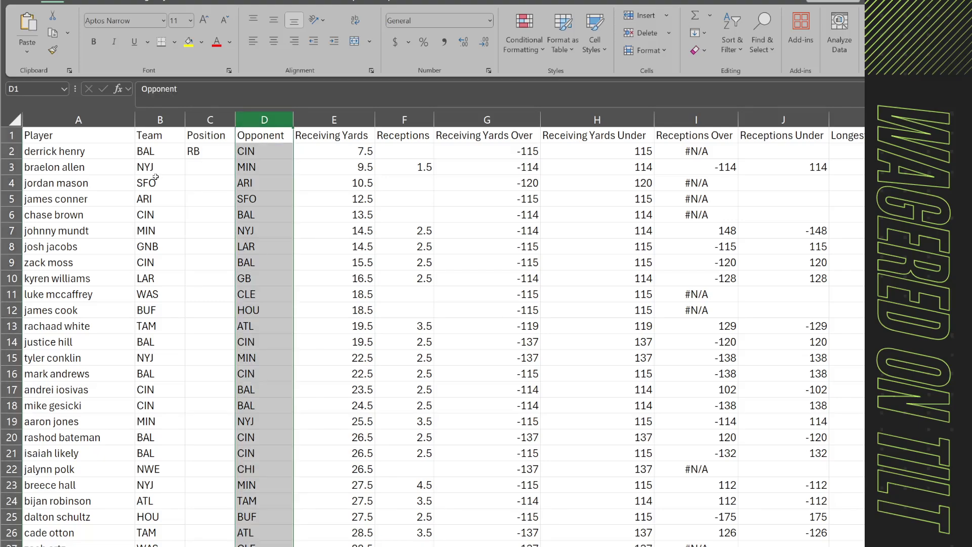
{"action": "left_click", "coordinate": [101, 167]}
{"action": "left_click", "coordinate": [243, 154]}
{"action": "double_click", "coordinate": [243, 155]}
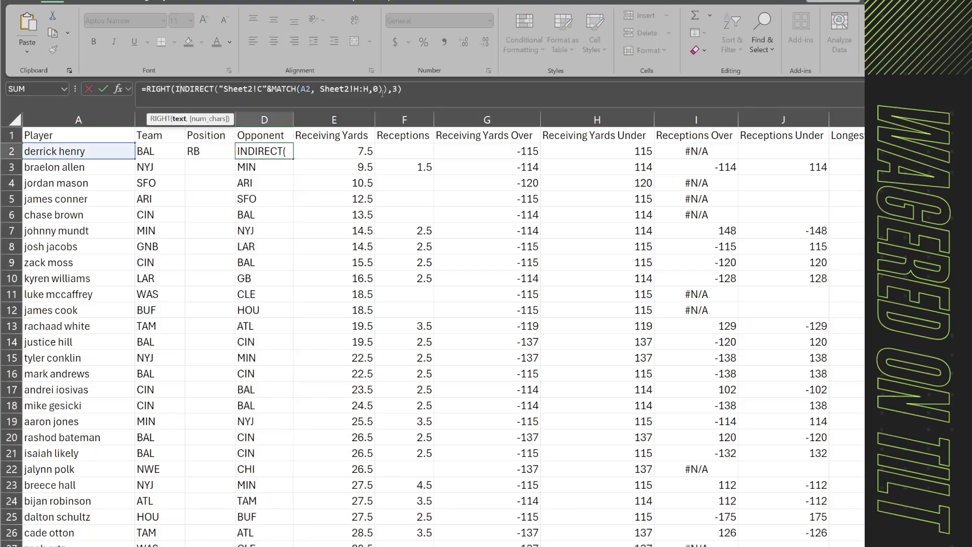
{"action": "key", "text": "Tab"}
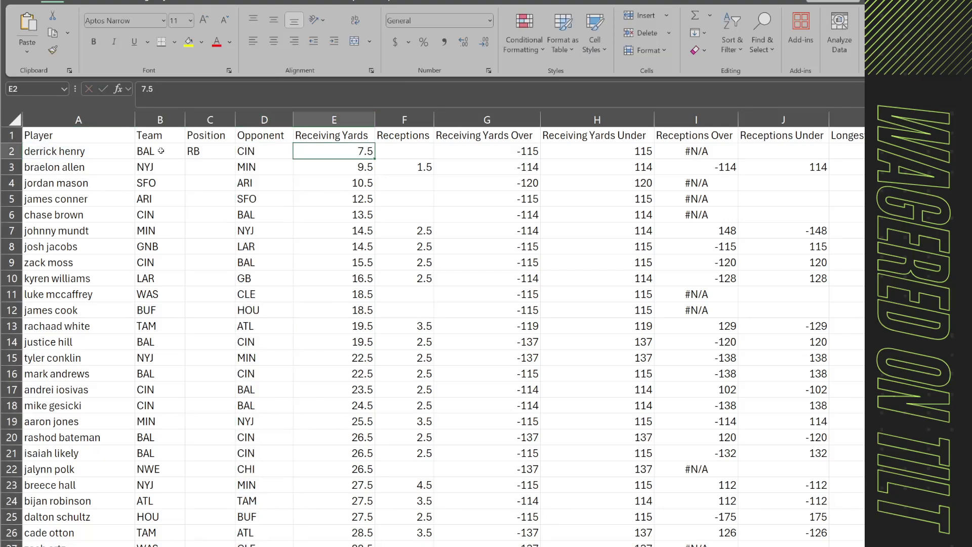
{"action": "key", "text": "Left"}
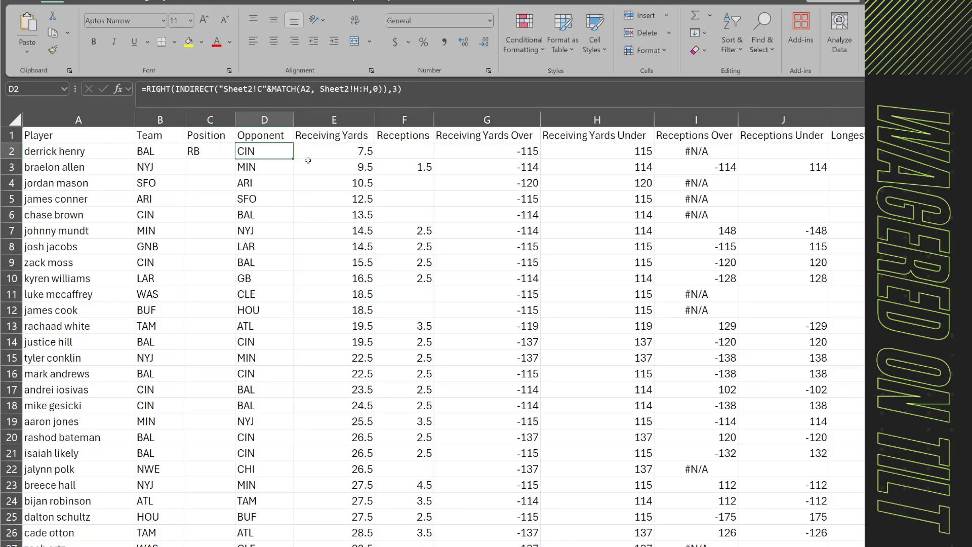
{"action": "left_click", "coordinate": [330, 154]}
{"action": "left_click", "coordinate": [242, 164]}
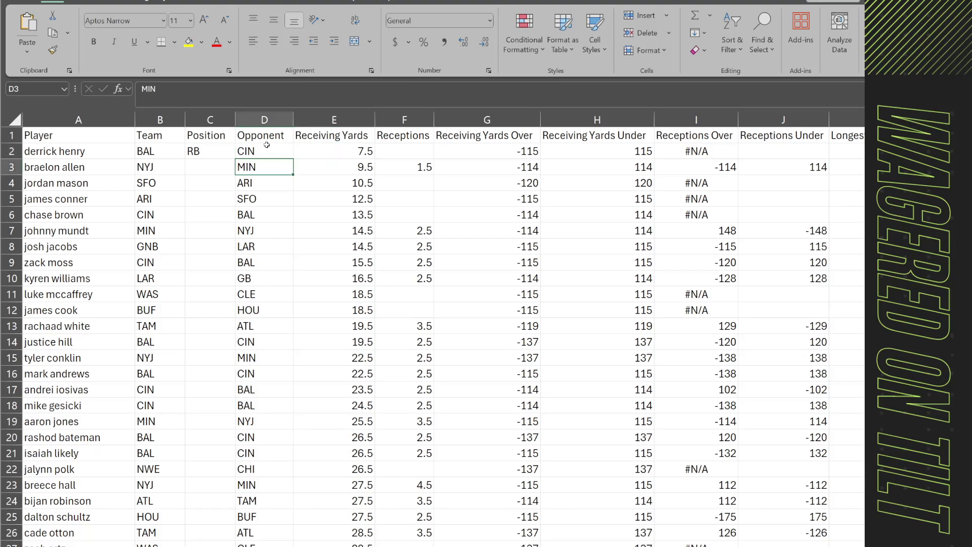
{"action": "key", "text": "Up"}
{"action": "key", "text": "Right"}
{"action": "left_click", "coordinate": [262, 161]}
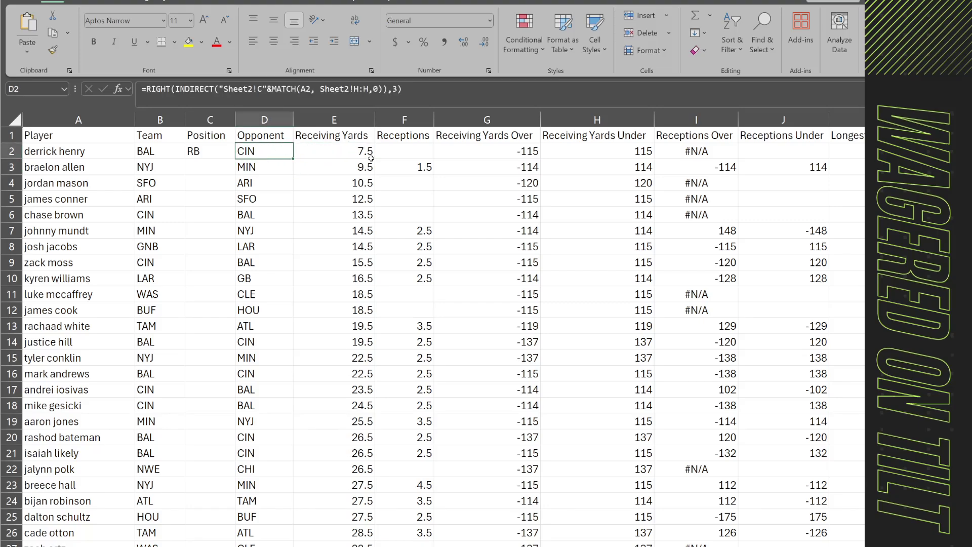
{"action": "key", "text": "Up"}
{"action": "key", "text": "Right"}
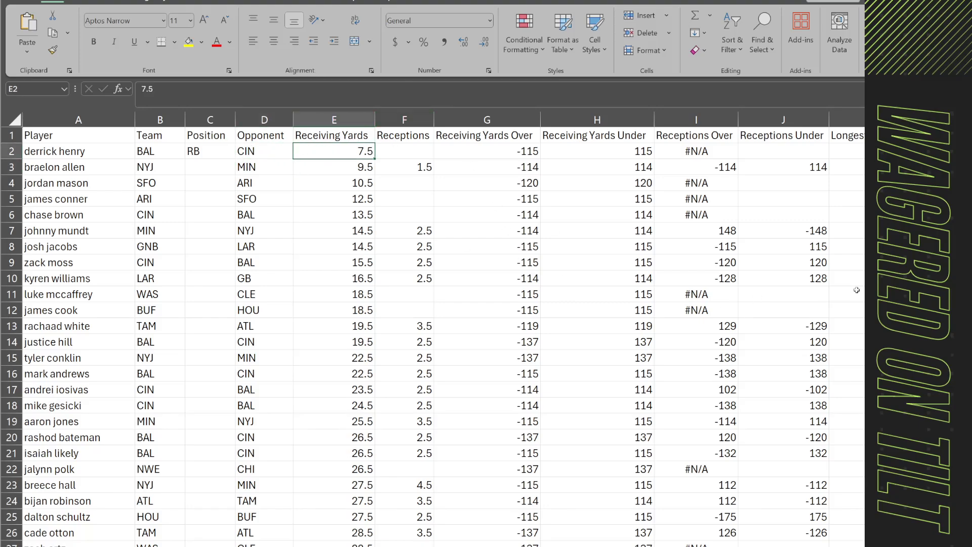
{"action": "left_click", "coordinate": [123, 385]}
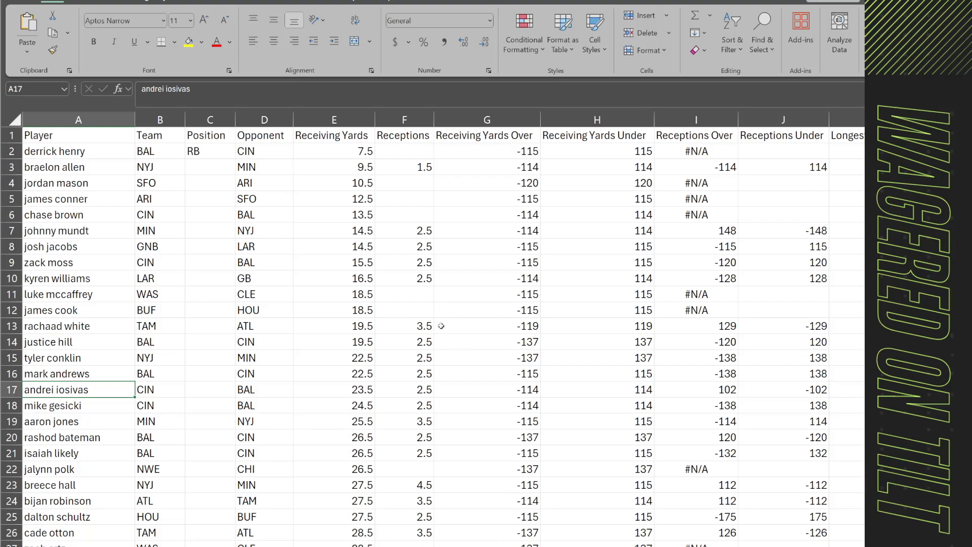
{"action": "left_click", "coordinate": [81, 154]}
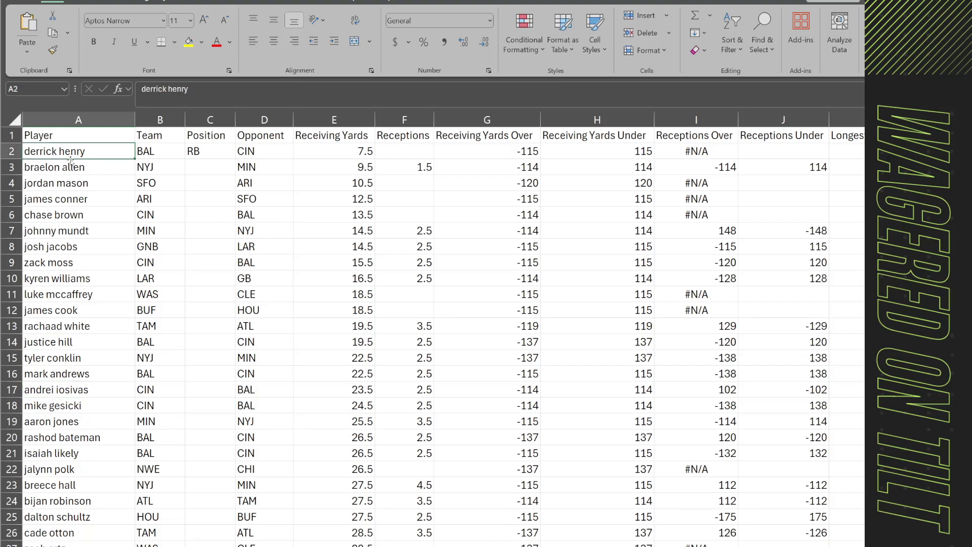
{"action": "left_click", "coordinate": [165, 148]}
{"action": "left_click", "coordinate": [217, 150]}
{"action": "left_click", "coordinate": [261, 153]}
{"action": "left_click", "coordinate": [331, 152]}
{"action": "left_click", "coordinate": [422, 155]}
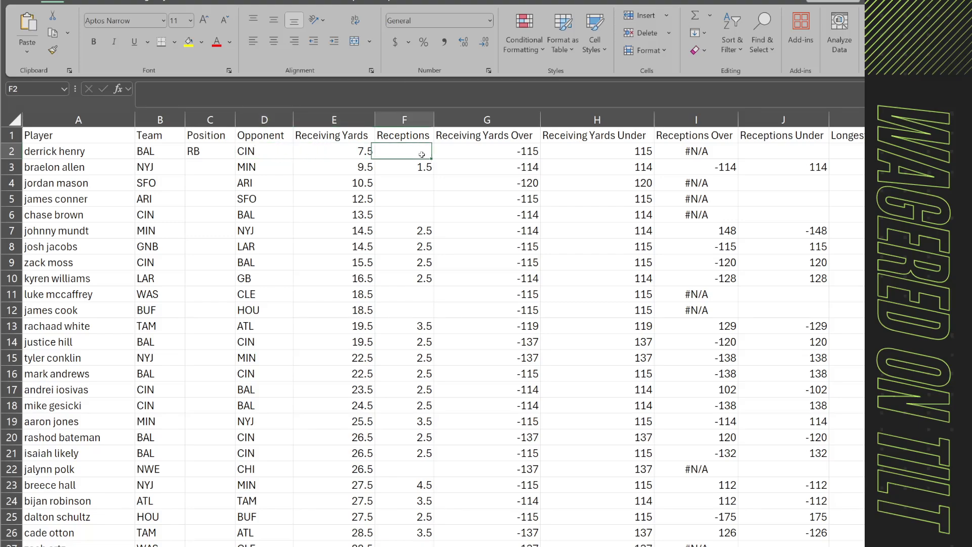
{"action": "left_click", "coordinate": [495, 152]}
{"action": "left_click", "coordinate": [626, 152]}
{"action": "left_click", "coordinate": [725, 151]}
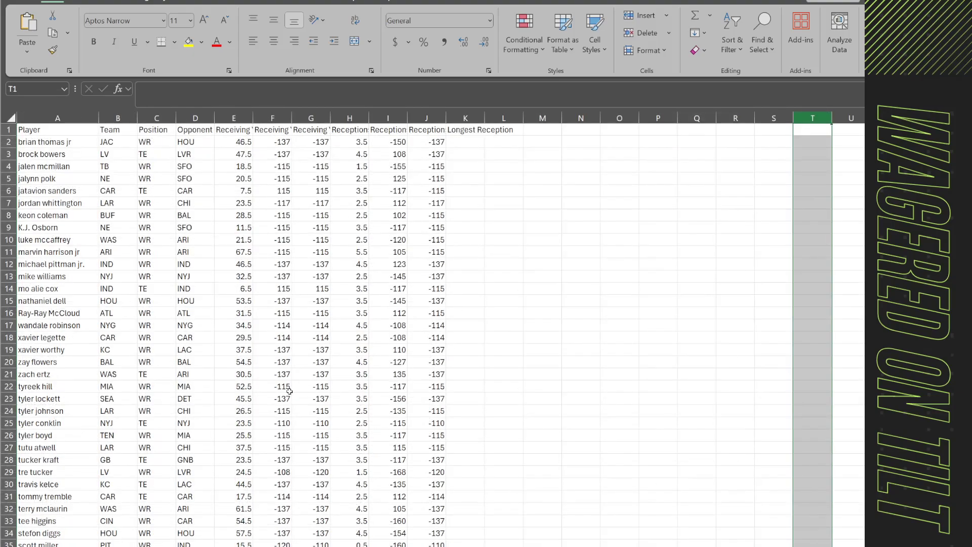
Scroll the 108-player receivers table and inspect E23's 45.5 yards and G17's -114 line.
{"action": "scroll", "coordinate": [242, 421], "scroll_direction": "down", "scroll_amount": 6}
{"action": "scroll", "coordinate": [241, 421], "scroll_direction": "down", "scroll_amount": 18}
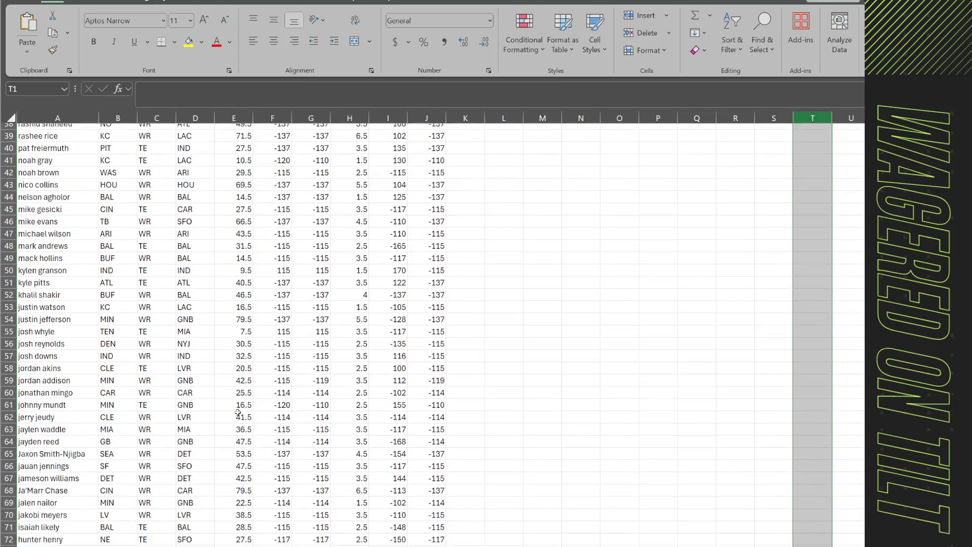
{"action": "scroll", "coordinate": [234, 398], "scroll_direction": "down", "scroll_amount": 8}
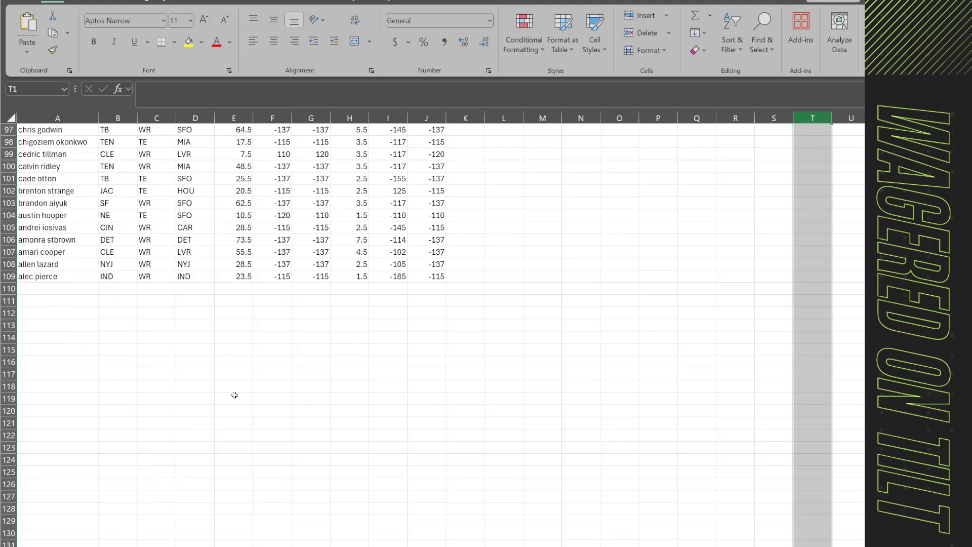
{"action": "scroll", "coordinate": [234, 396], "scroll_direction": "up", "scroll_amount": 20}
{"action": "scroll", "coordinate": [234, 396], "scroll_direction": "up", "scroll_amount": 12}
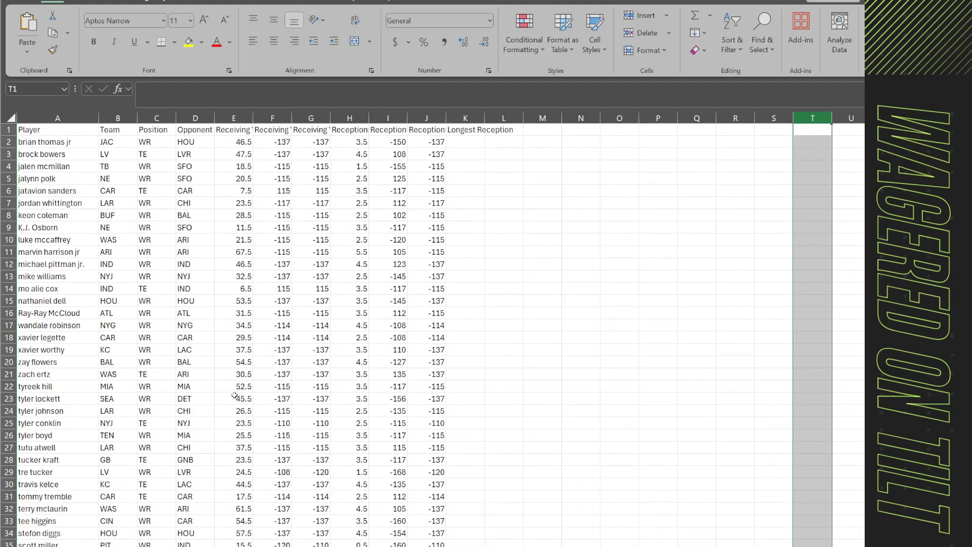
{"action": "left_click", "coordinate": [235, 395]}
{"action": "left_click", "coordinate": [321, 325]}
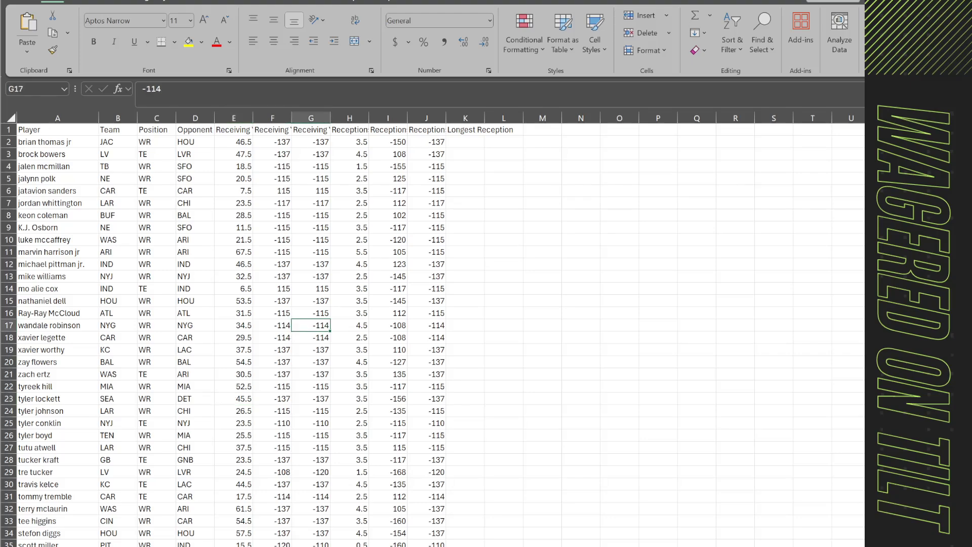